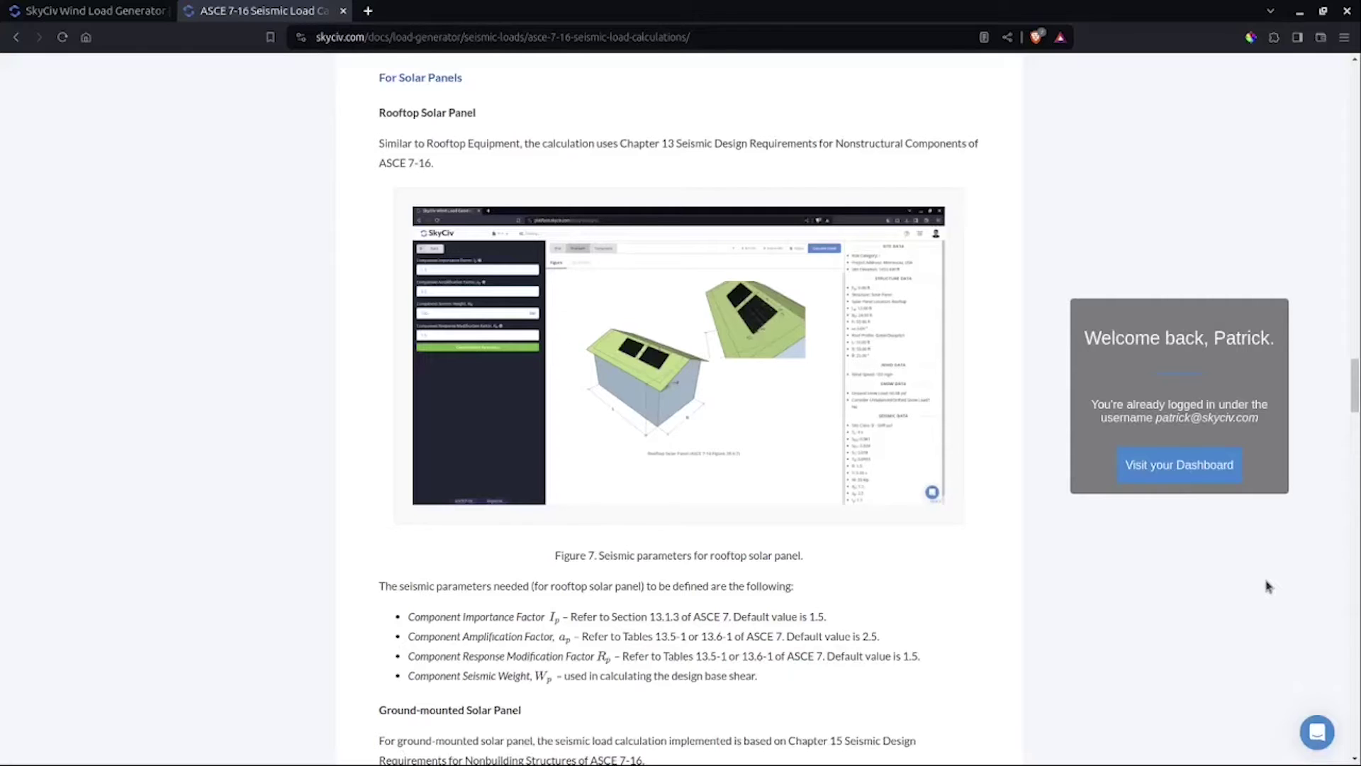
Review the documentation's required seismic parameters for rooftop and ground-mounted solar panels.
scroll(1194, 544, down, 1)
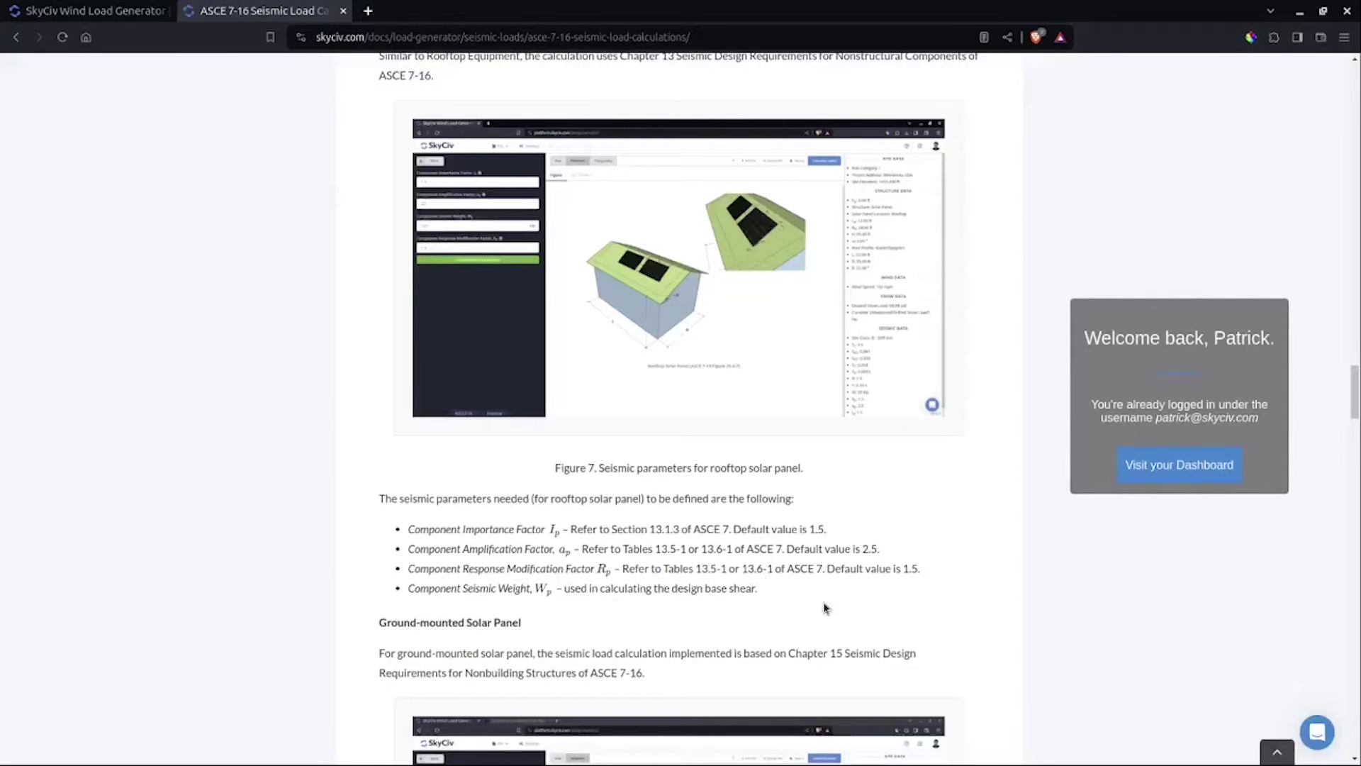
scroll(824, 607, up, 1)
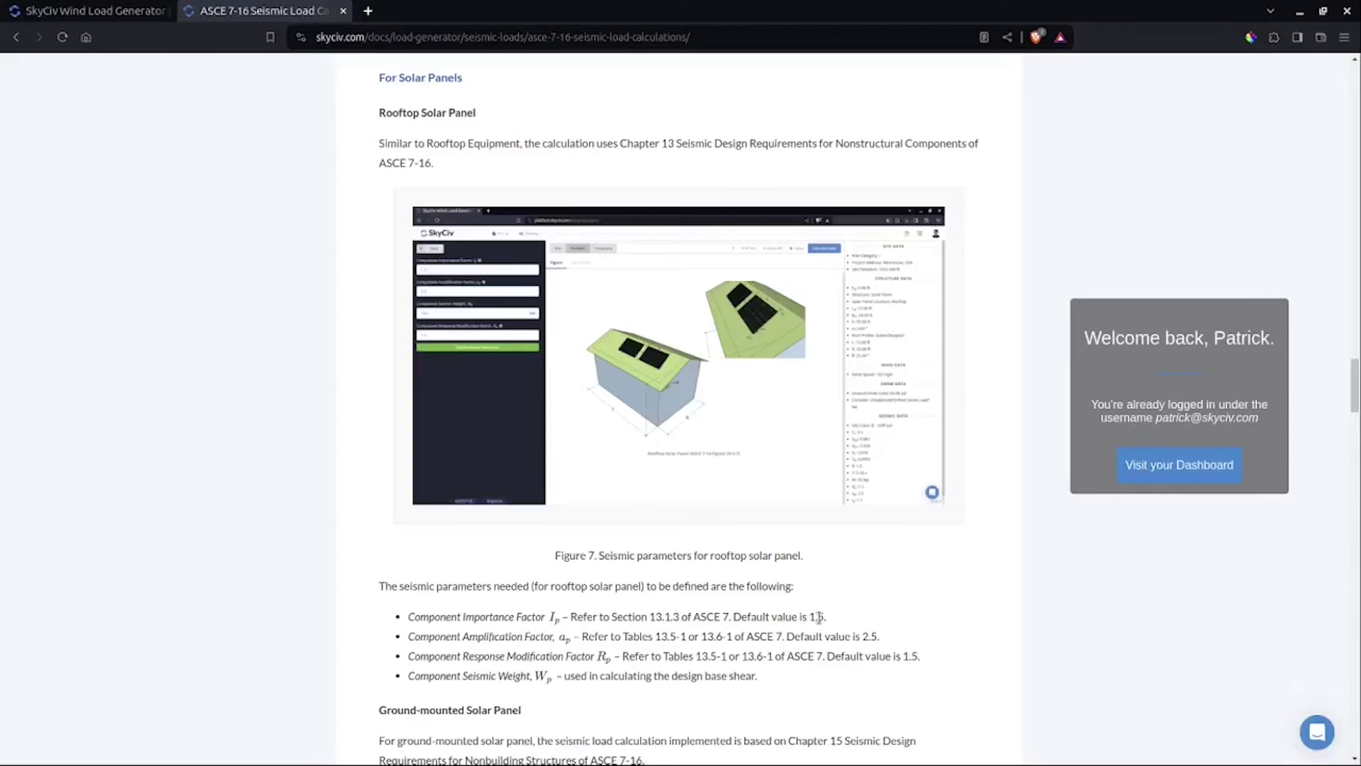
scroll(887, 502, down, 2)
scroll(888, 502, down, 1)
scroll(887, 499, down, 6)
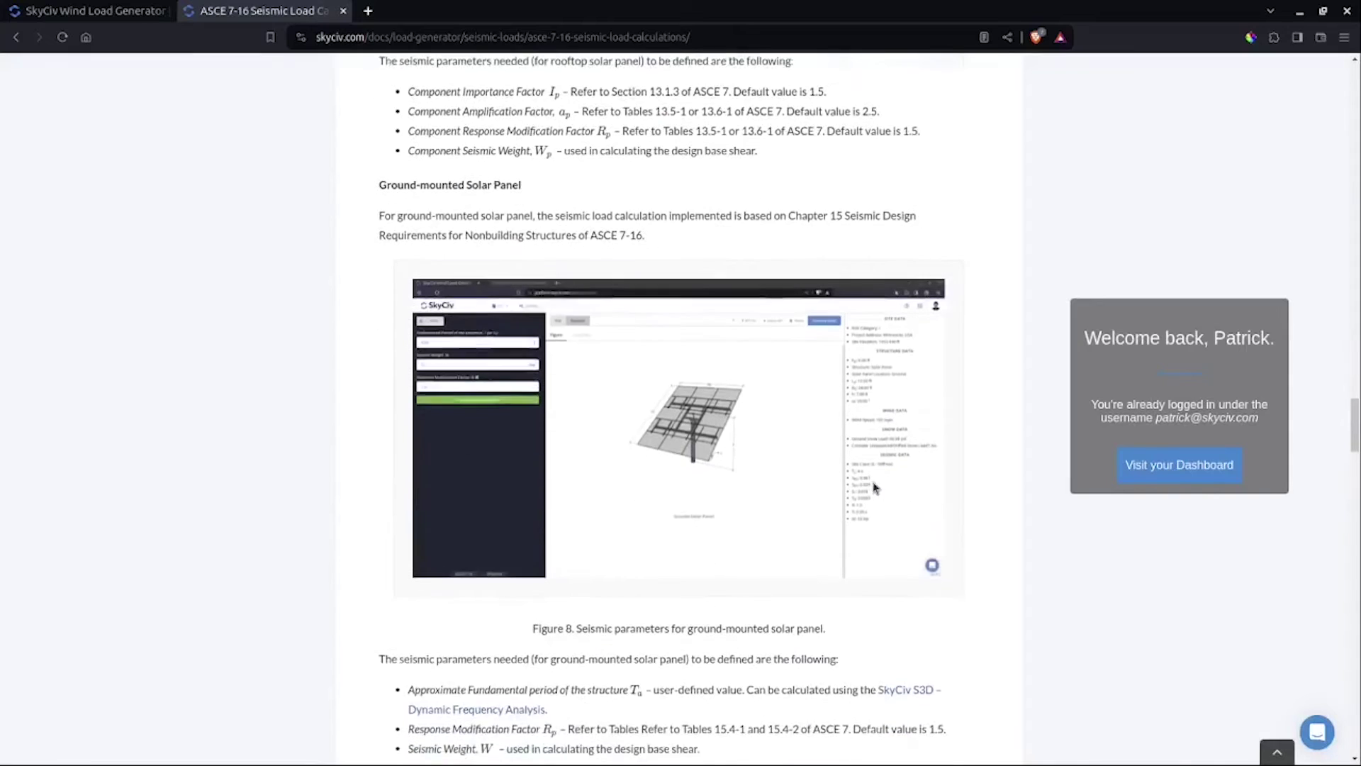
scroll(875, 488, down, 3)
scroll(874, 487, up, 3)
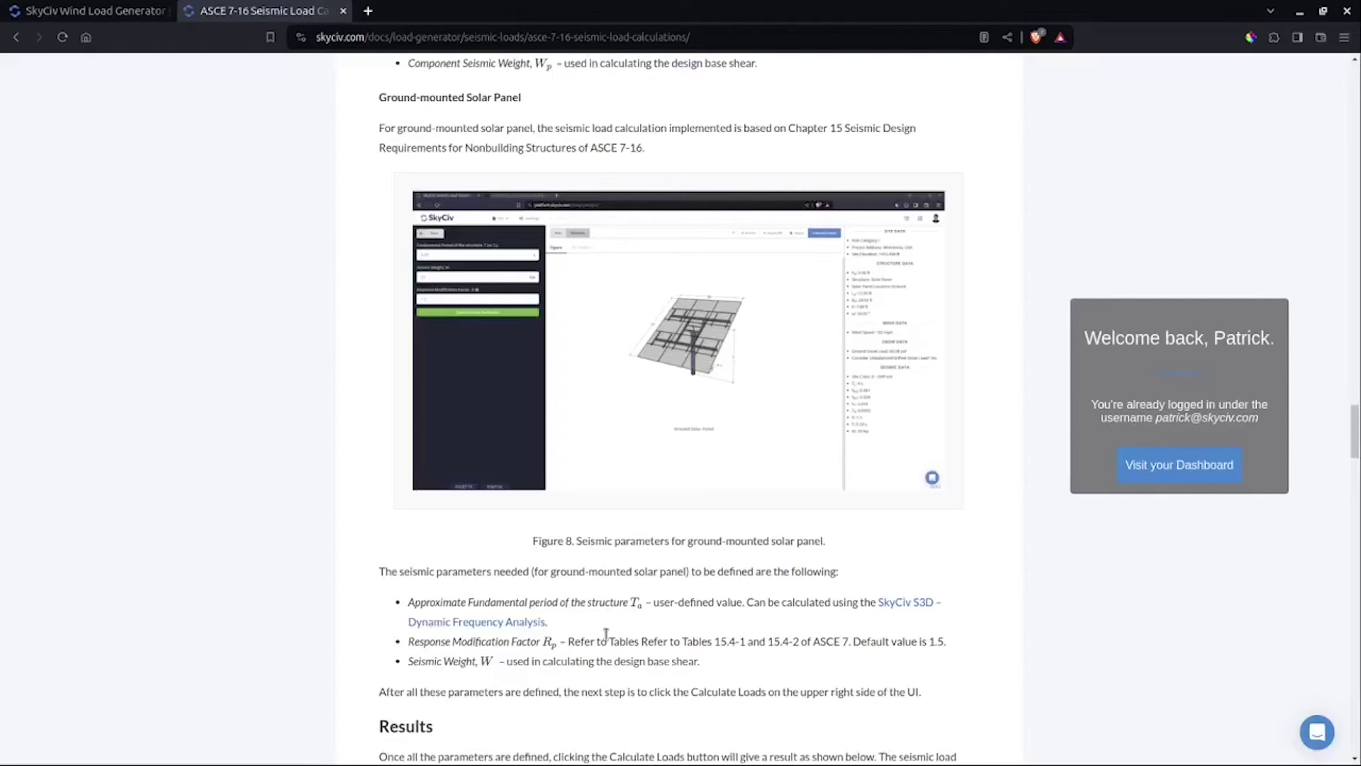
scroll(641, 546, down, 4)
scroll(642, 546, up, 5)
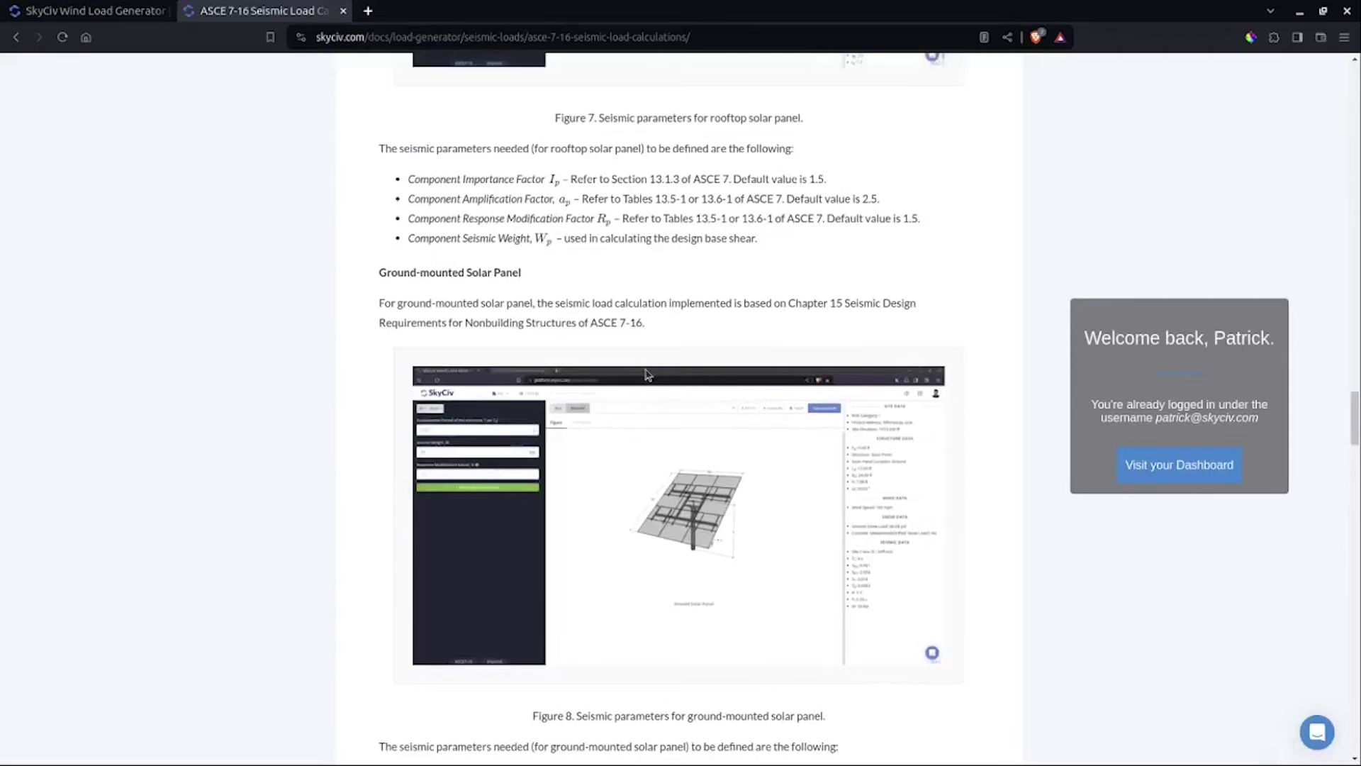
scroll(271, 206, up, 3)
Switch to the SkyCiv Load Generator and start a project with ASCE 7-16 as the design code.
click(106, 17)
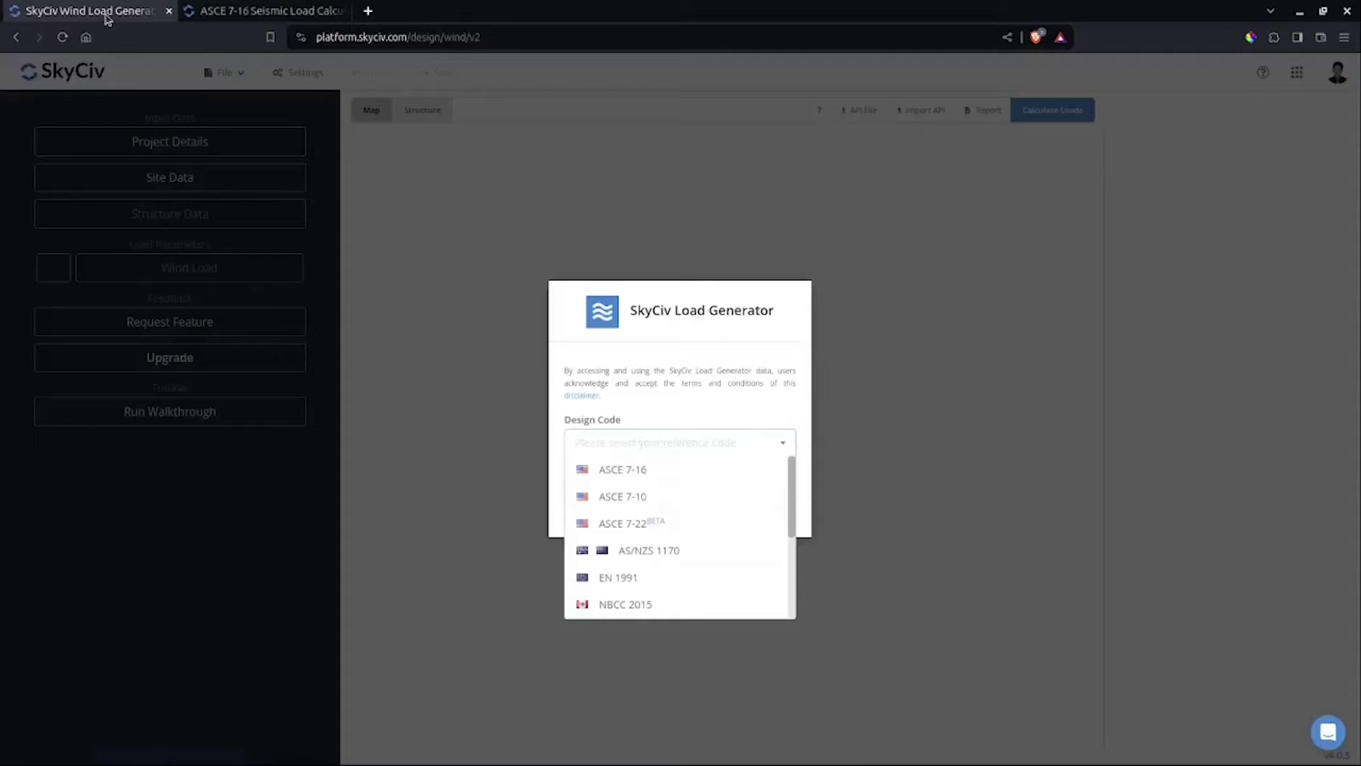
click(723, 469)
click(779, 561)
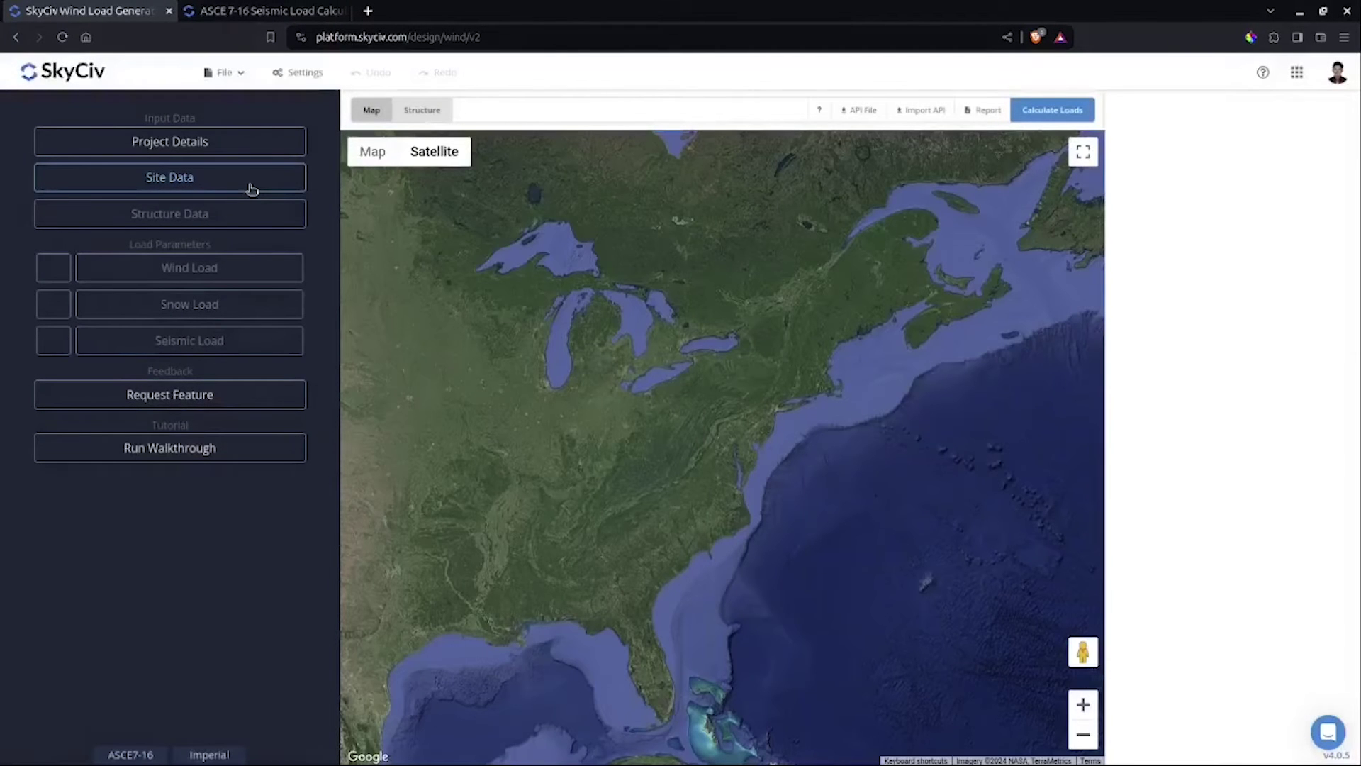
In the site data, choose Risk Category II and site class D - Stiff soil.
click(252, 189)
click(187, 170)
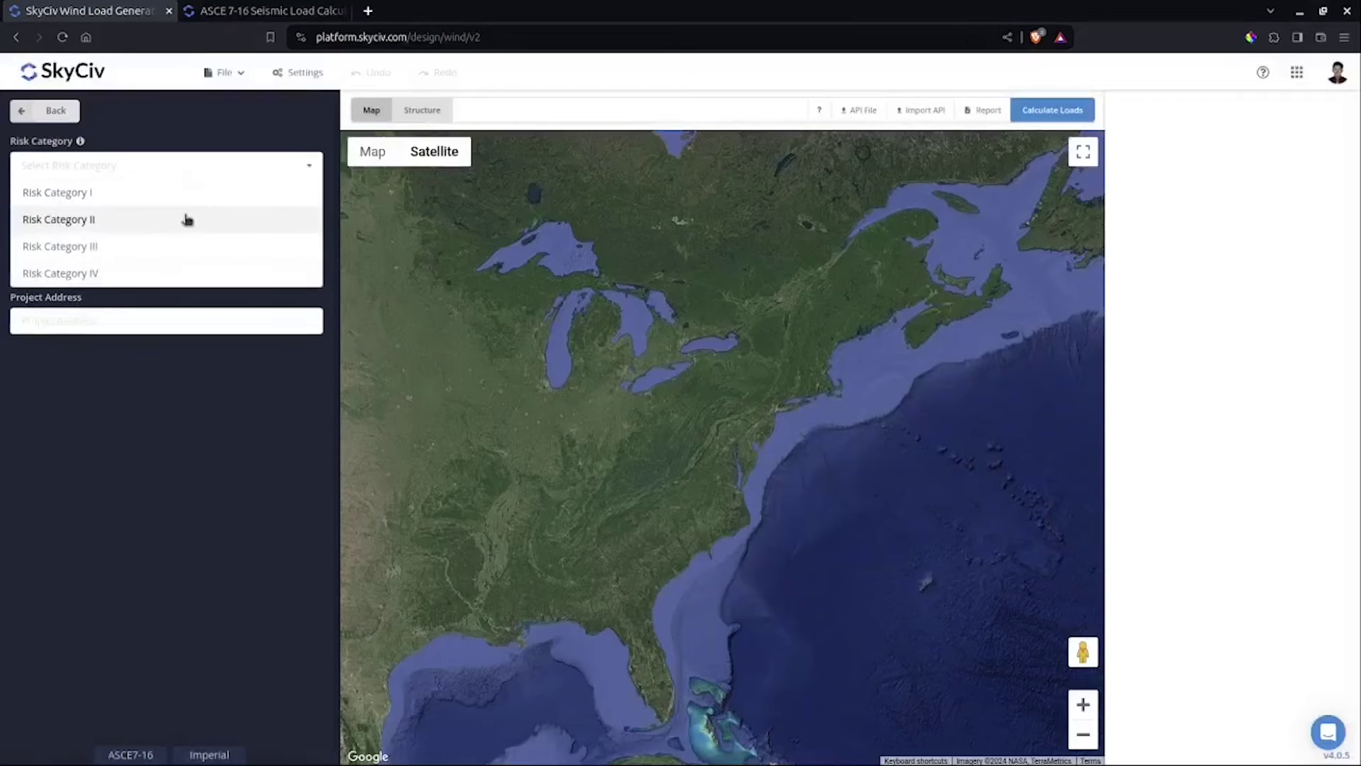
click(171, 222)
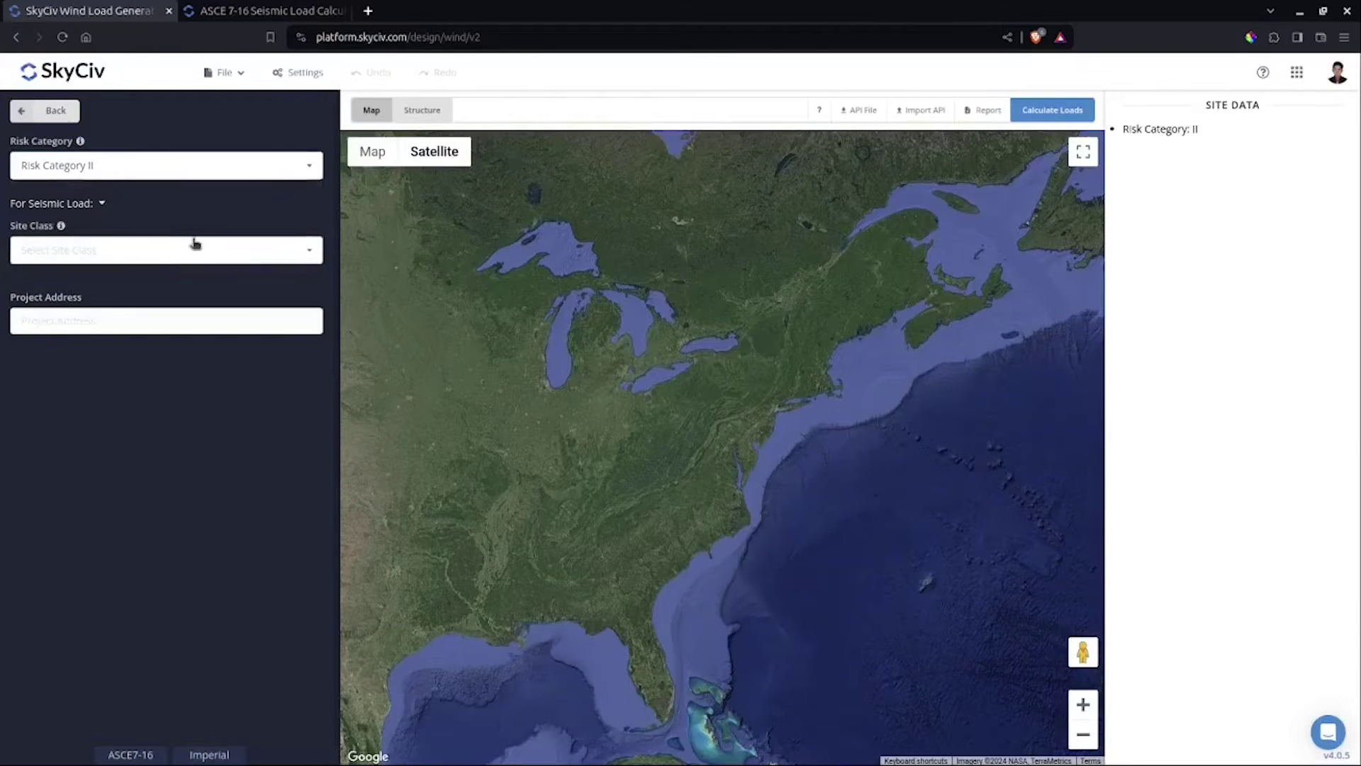
click(121, 259)
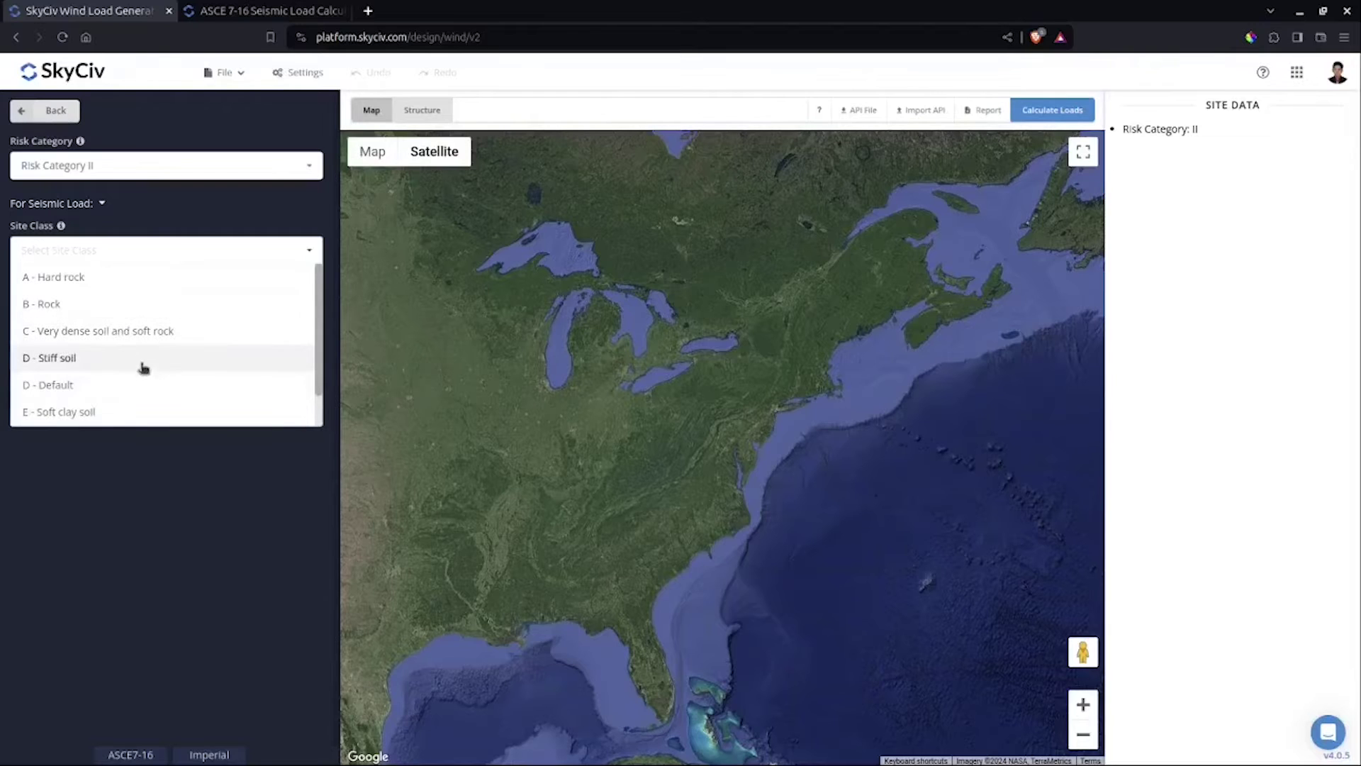
click(122, 357)
Set the project address to Dallas, TX, USA and confirm the site data.
click(127, 324)
text(dallas)
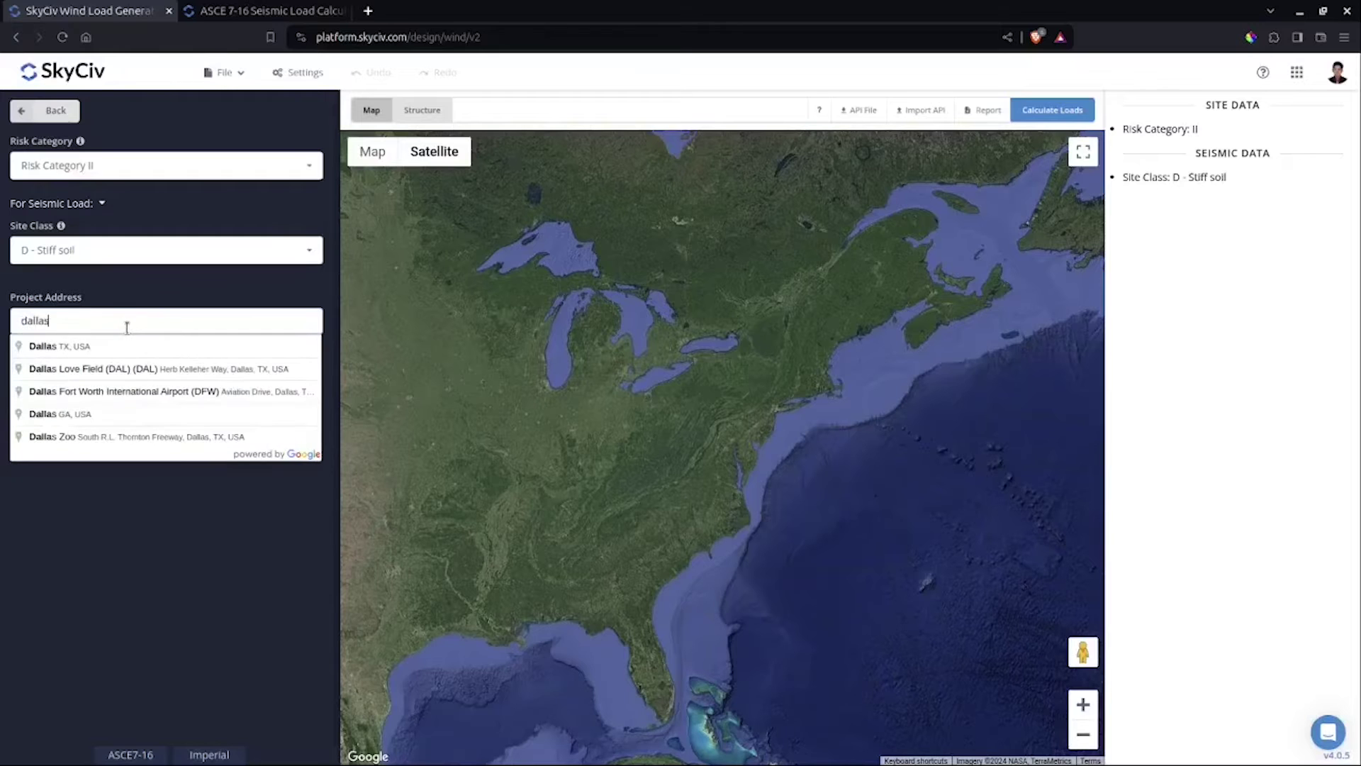
key(Down)
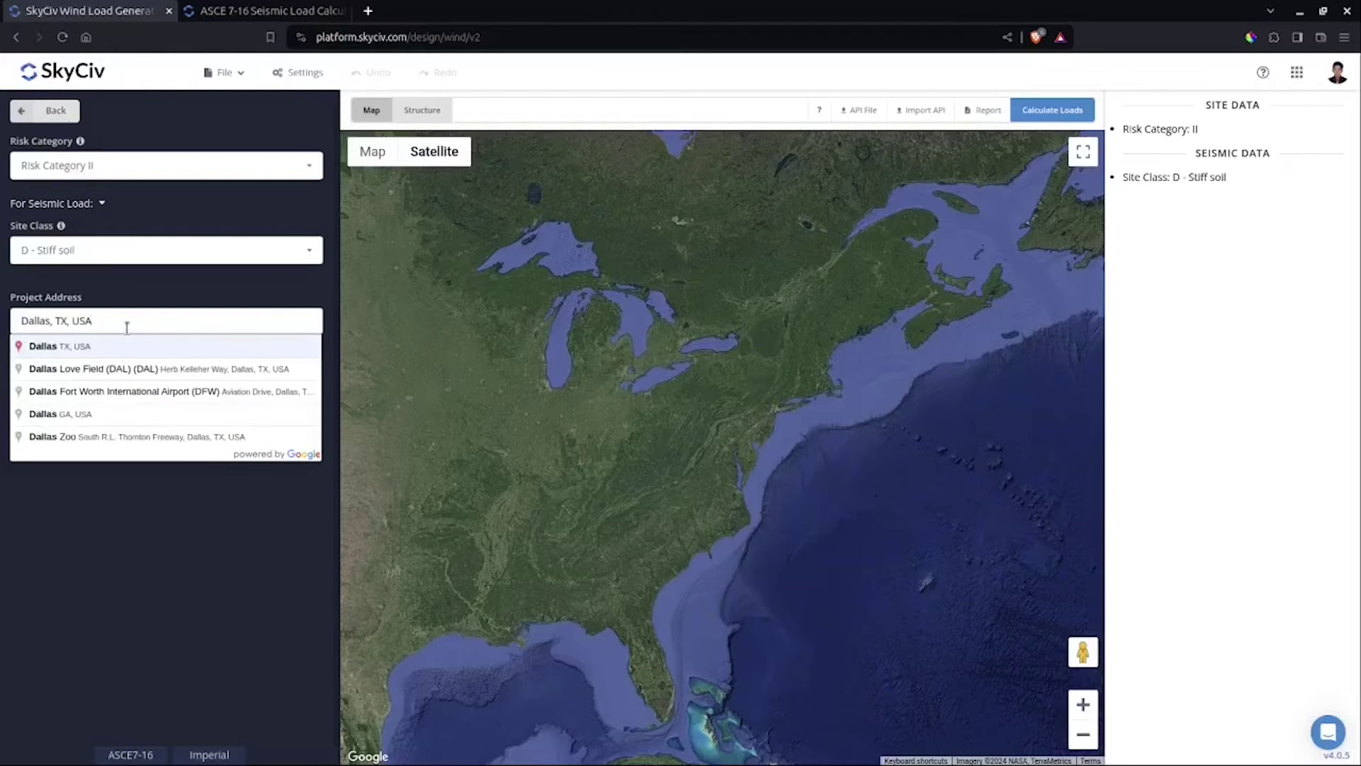
key(Return)
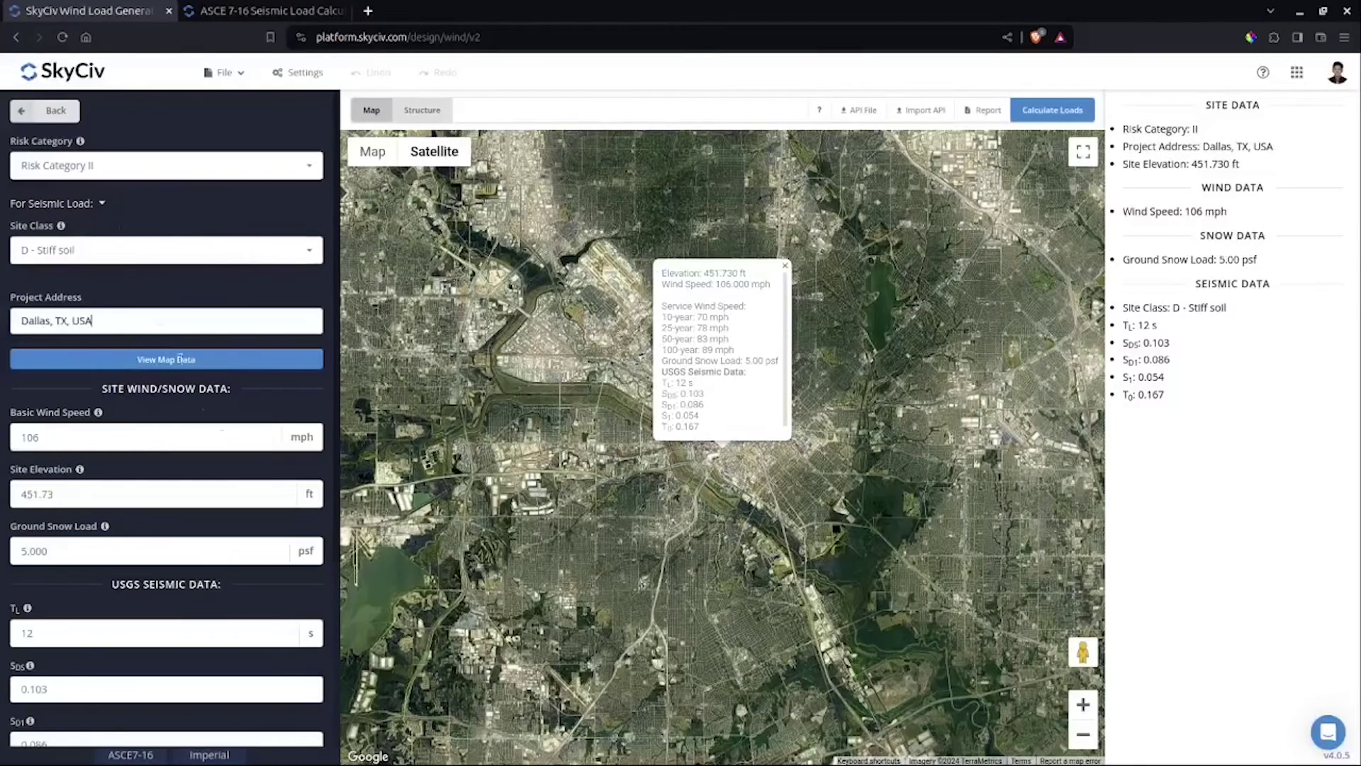
scroll(307, 405, down, 4)
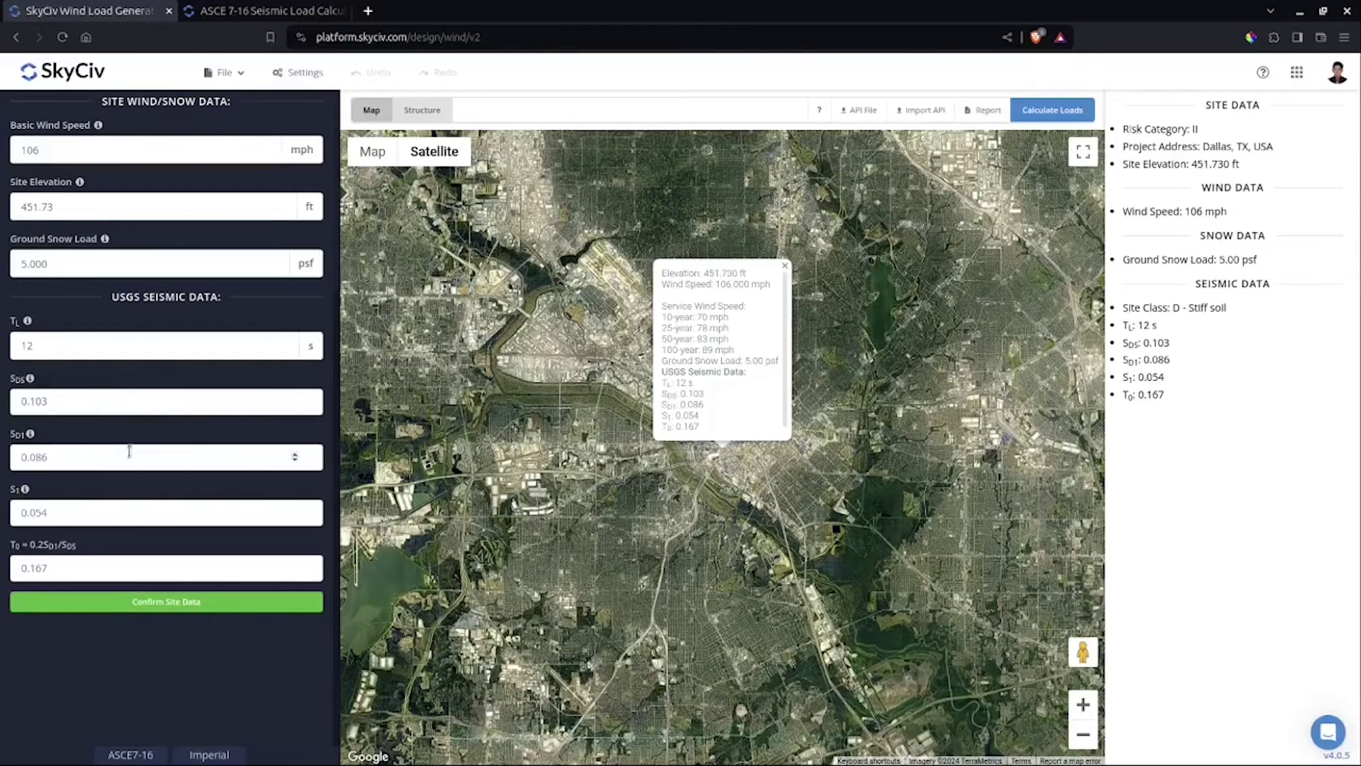
click(158, 603)
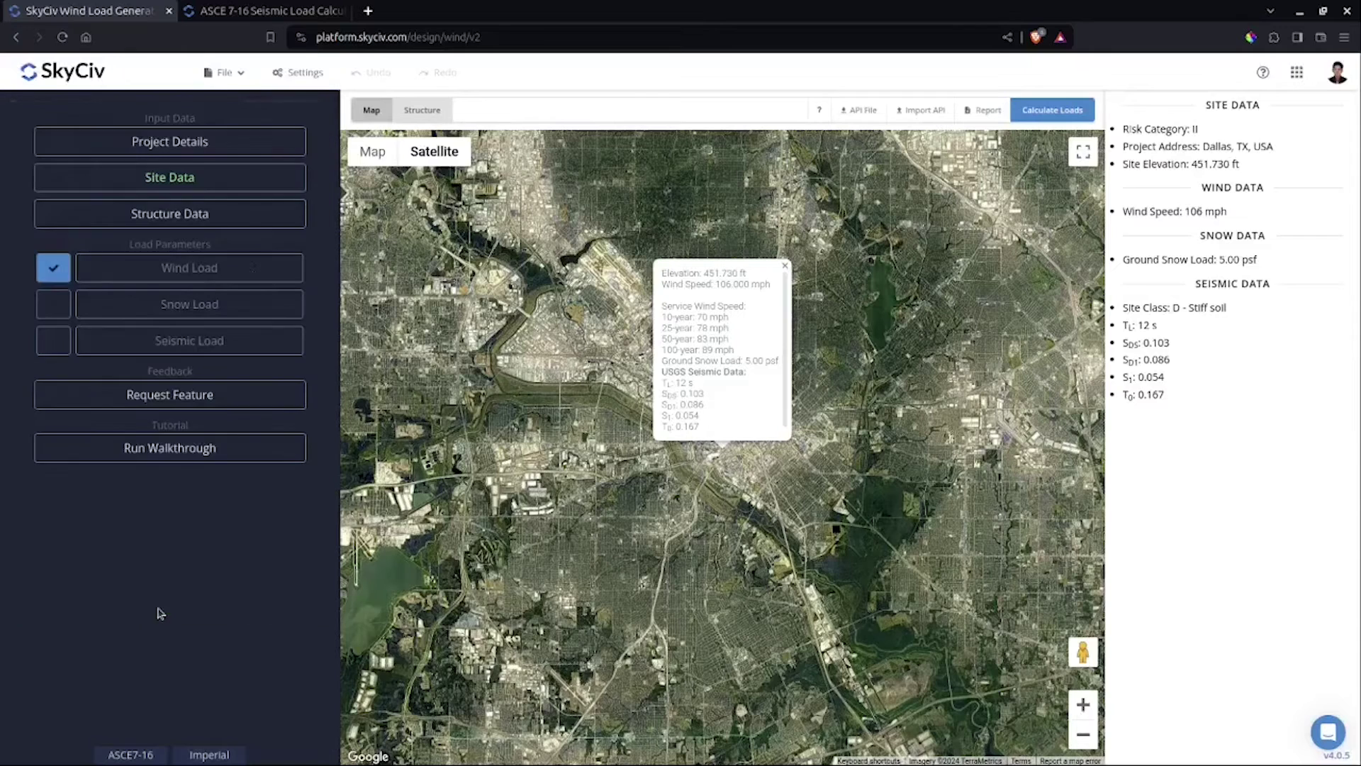
In the structure data, choose Solar Panels as the structure with Ground as the panel location.
click(182, 214)
click(141, 167)
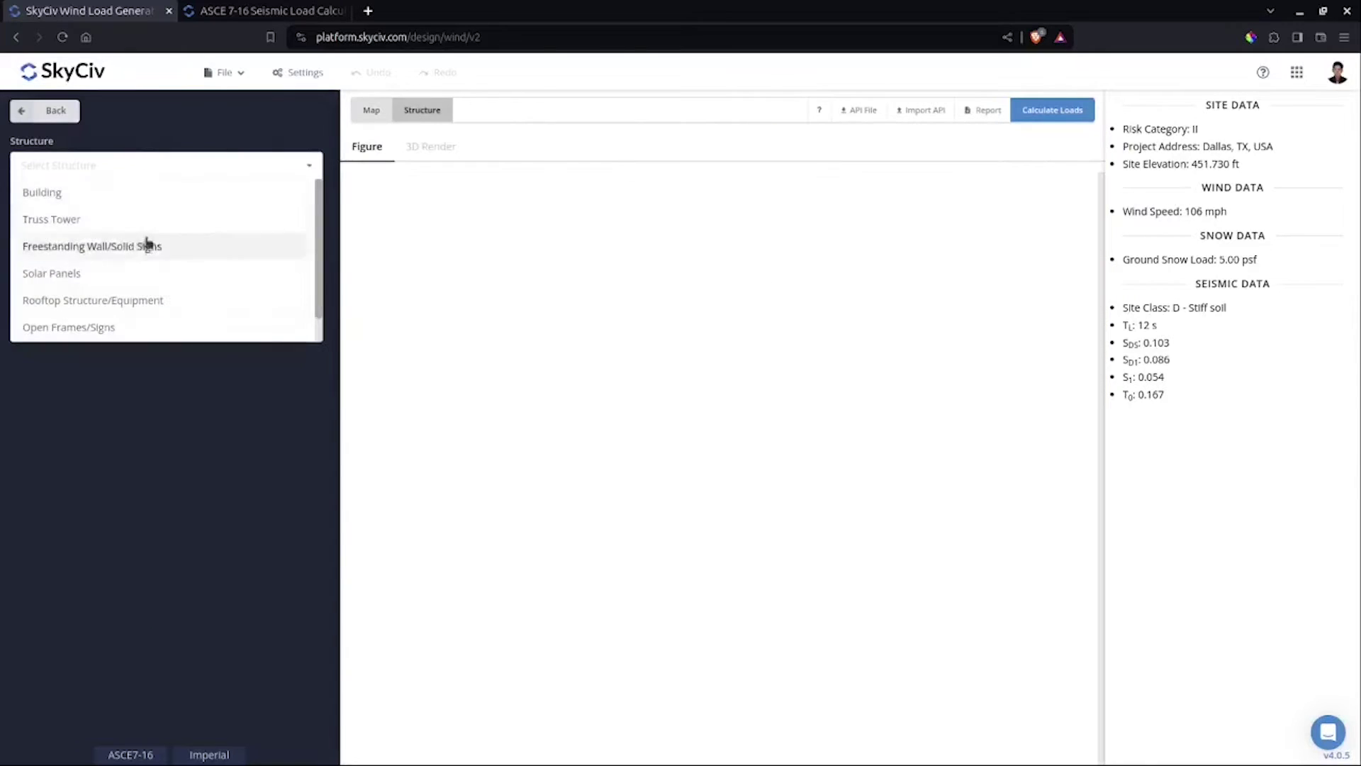
scroll(101, 305, down, 1)
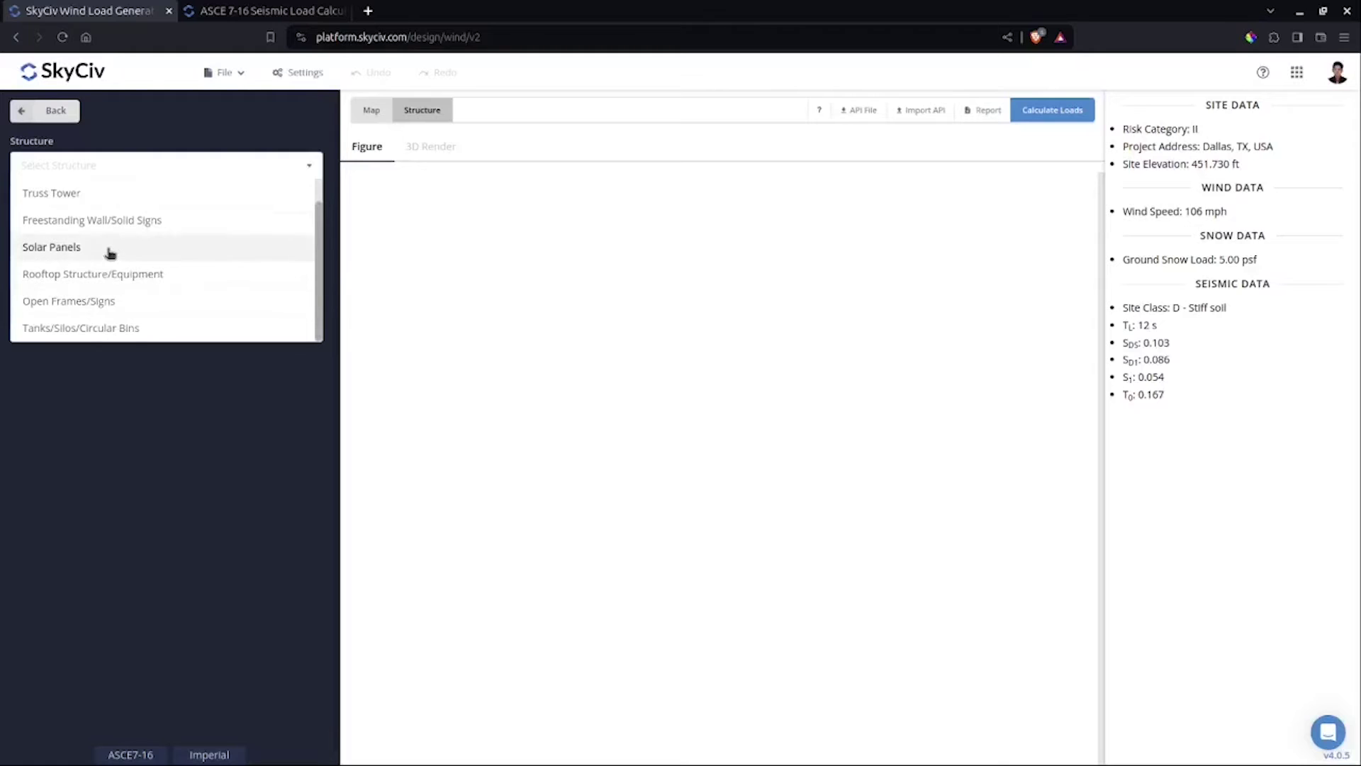
click(183, 247)
click(177, 228)
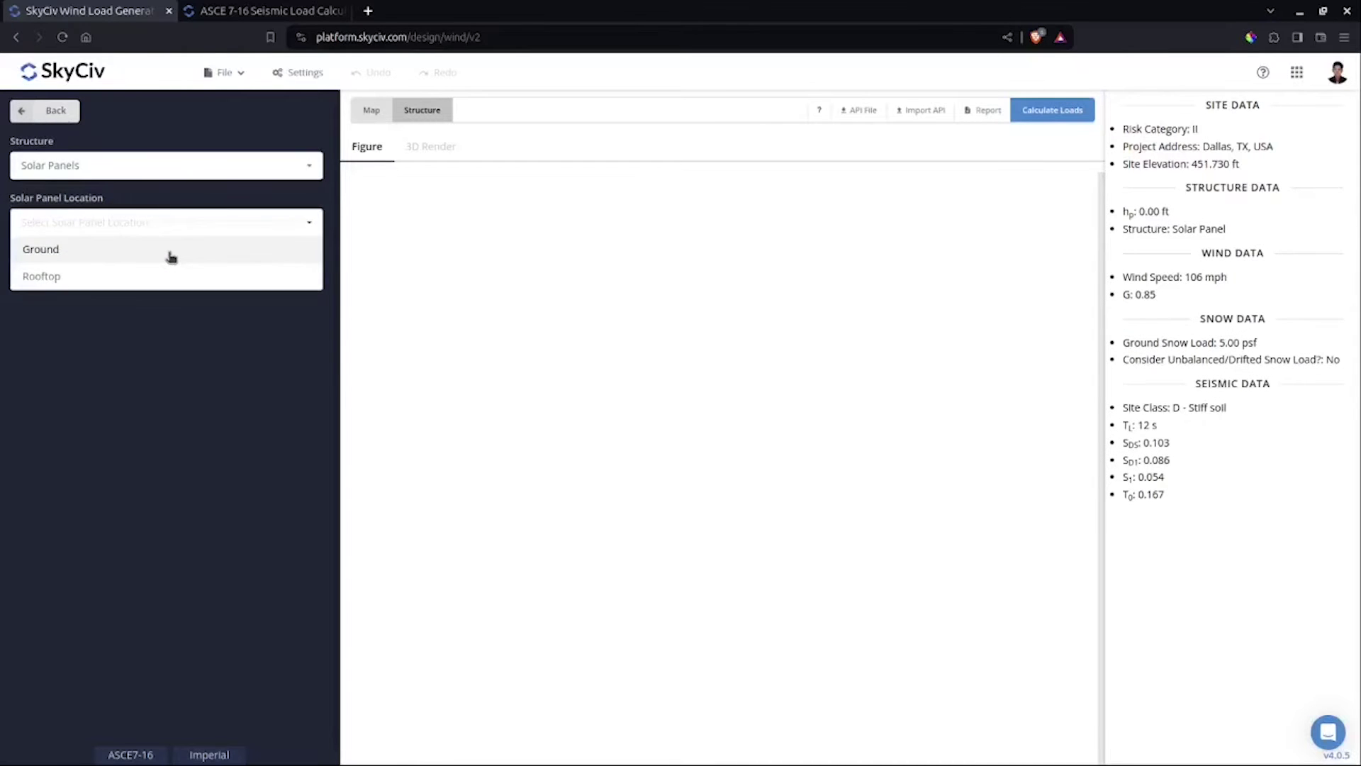
click(172, 257)
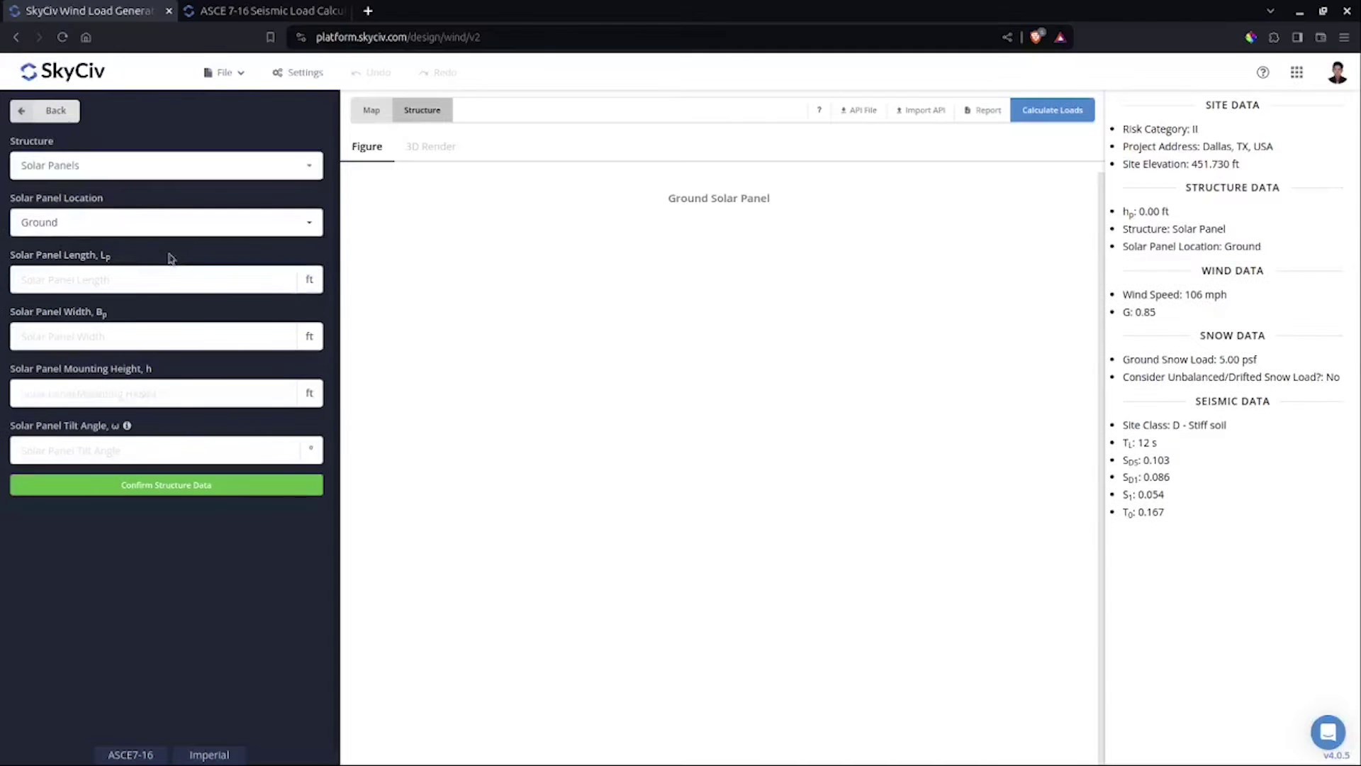
Set the solar panel's length and width to 8 ft each, mounting height to 6 ft and tilt angle to 25°.
click(163, 283)
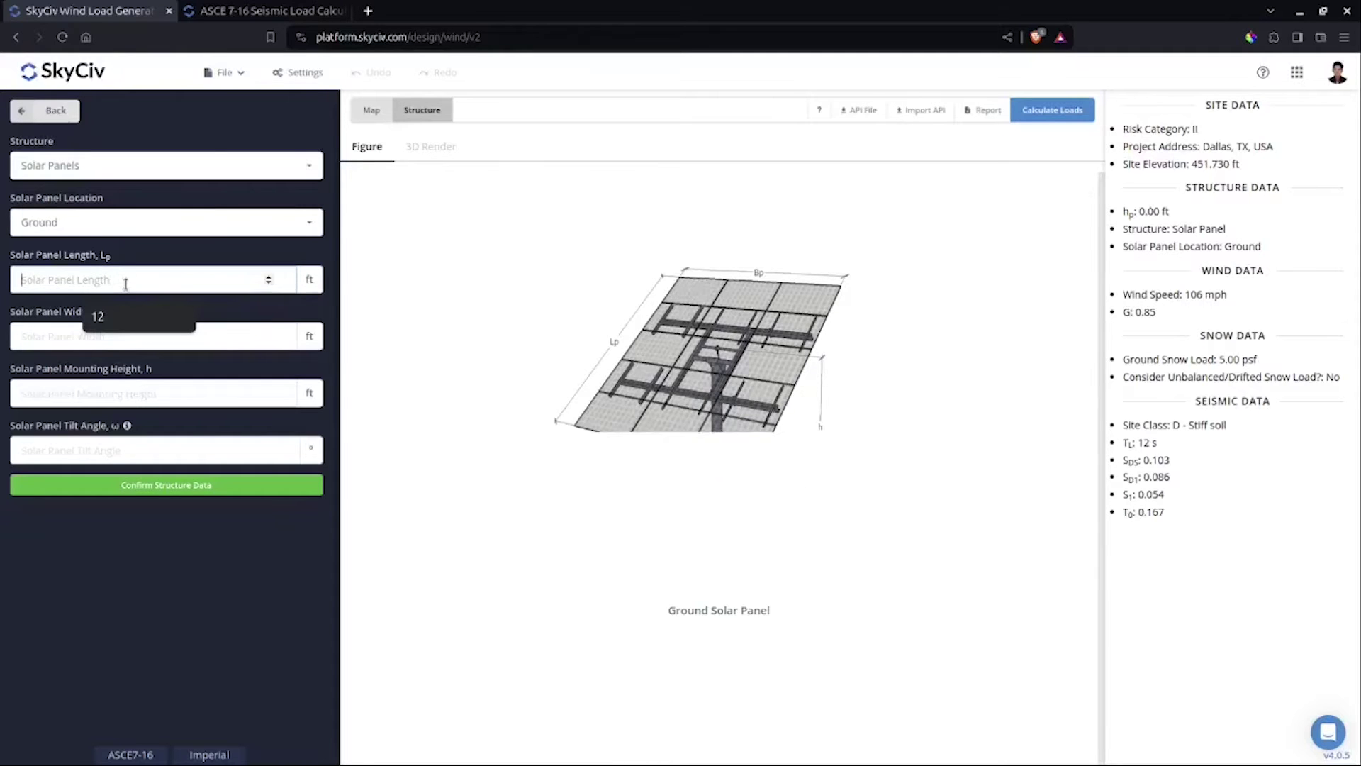
text(8)
key(Tab)
text(4)
key(Tab)
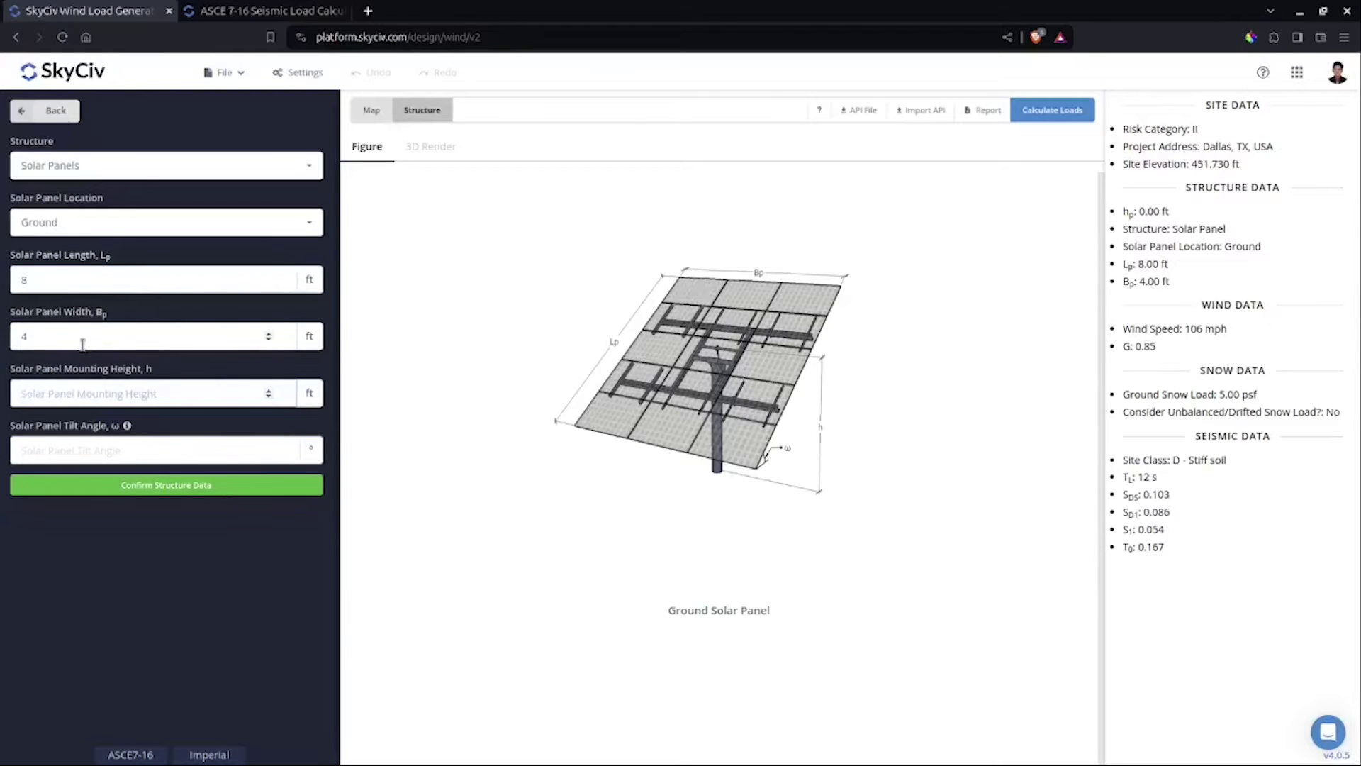
key(shift+Tab)
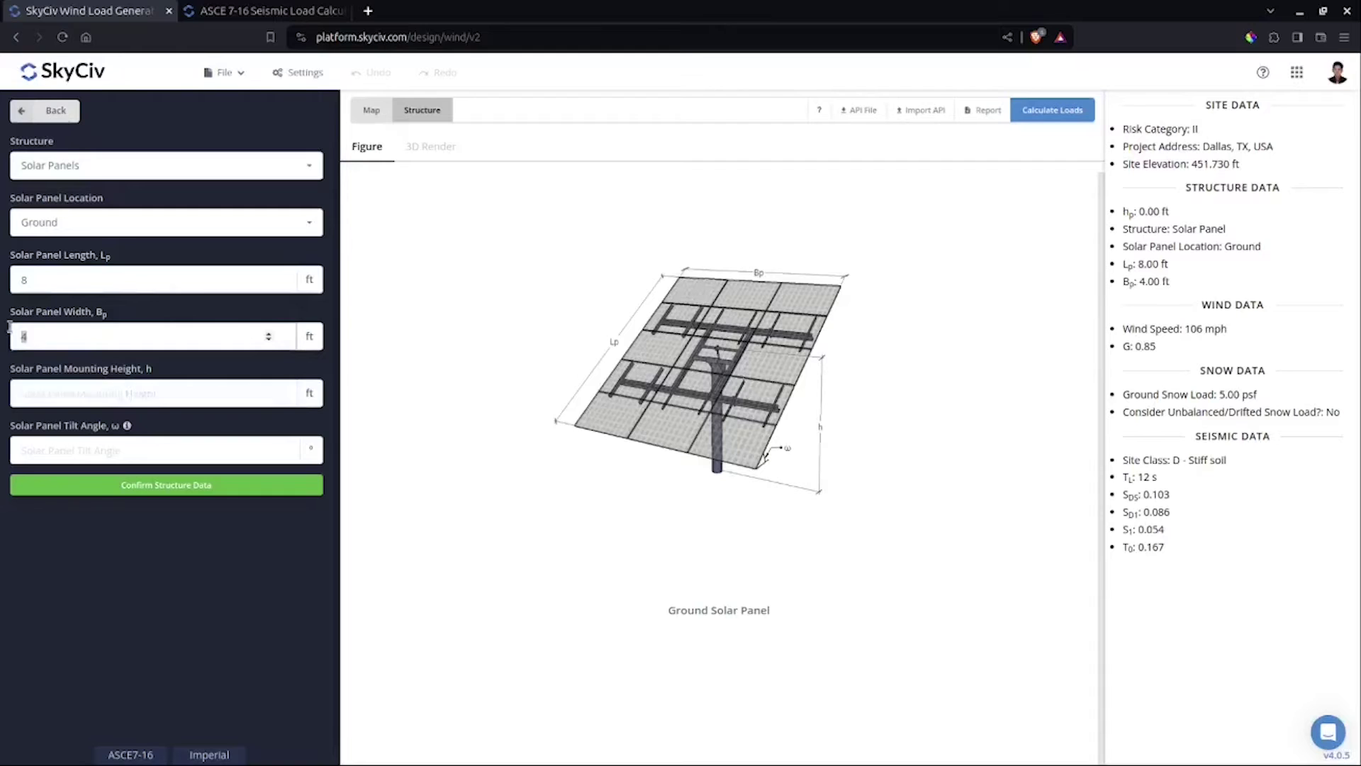
text(8)
key(Tab)
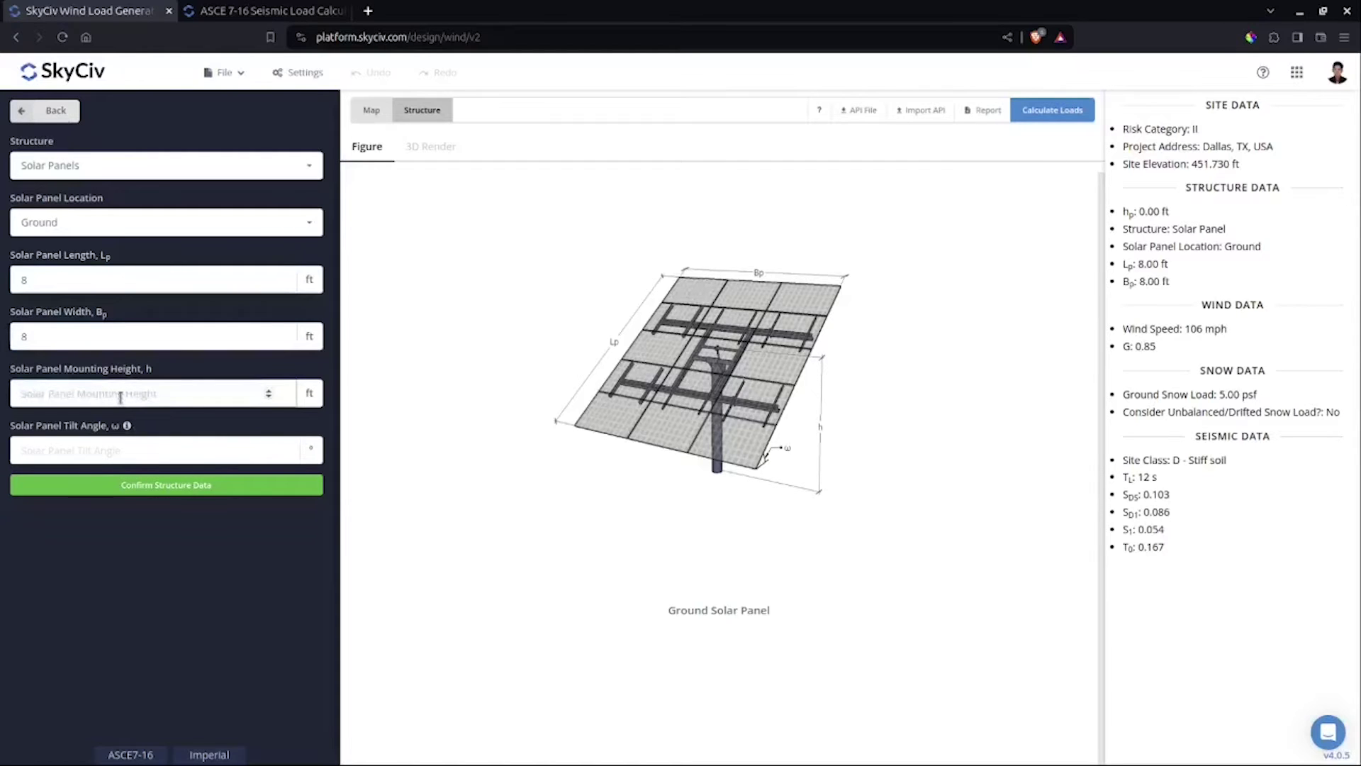
text(6)
key(Tab)
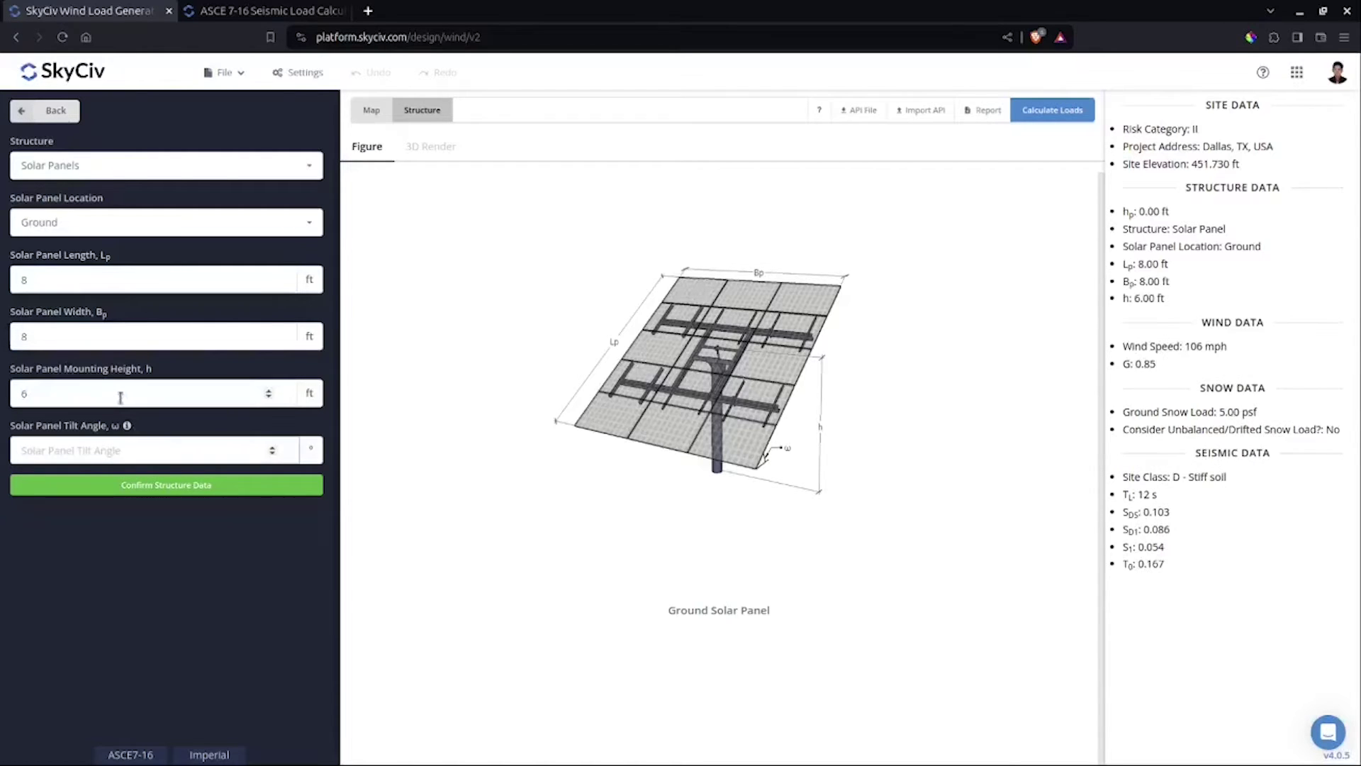
text(25)
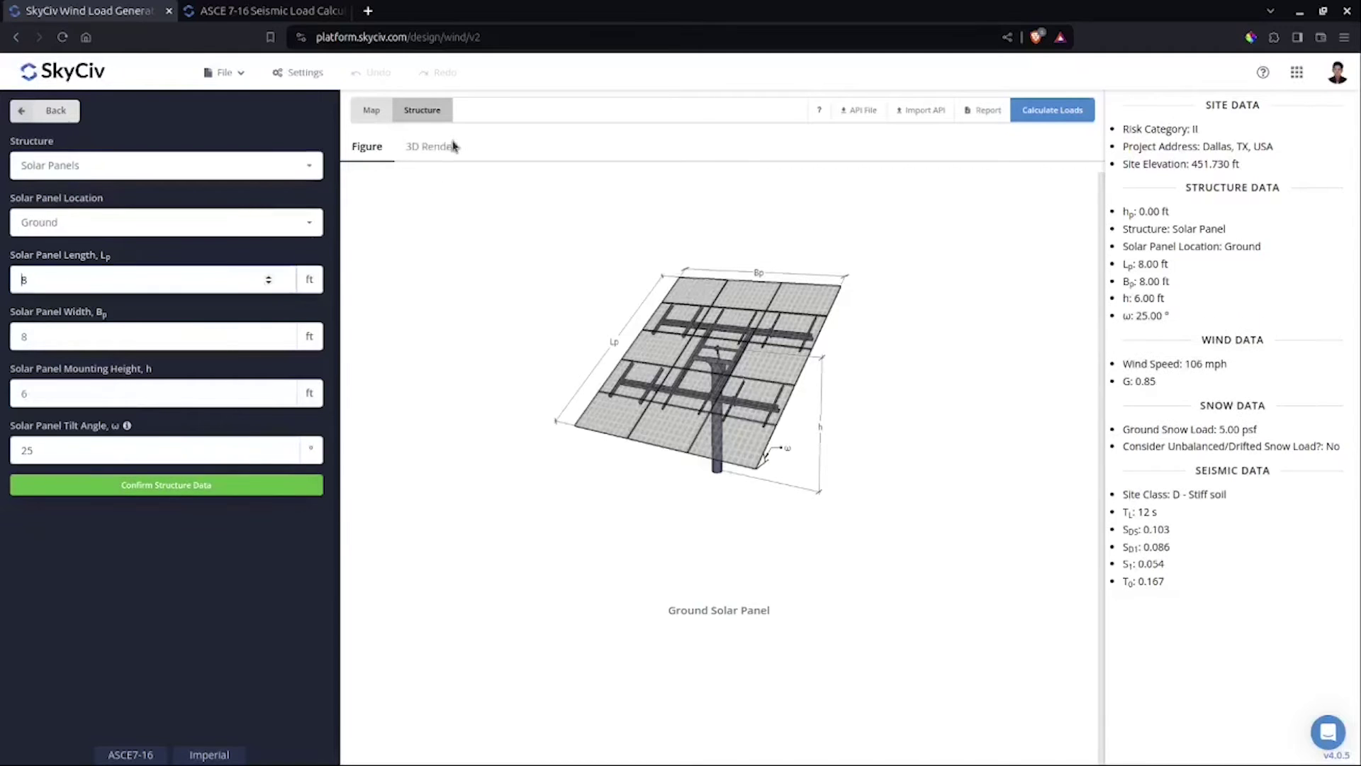
Inspect the solar panel in the 3D render and confirm the structure data.
click(446, 146)
drag(555, 441, 613, 588)
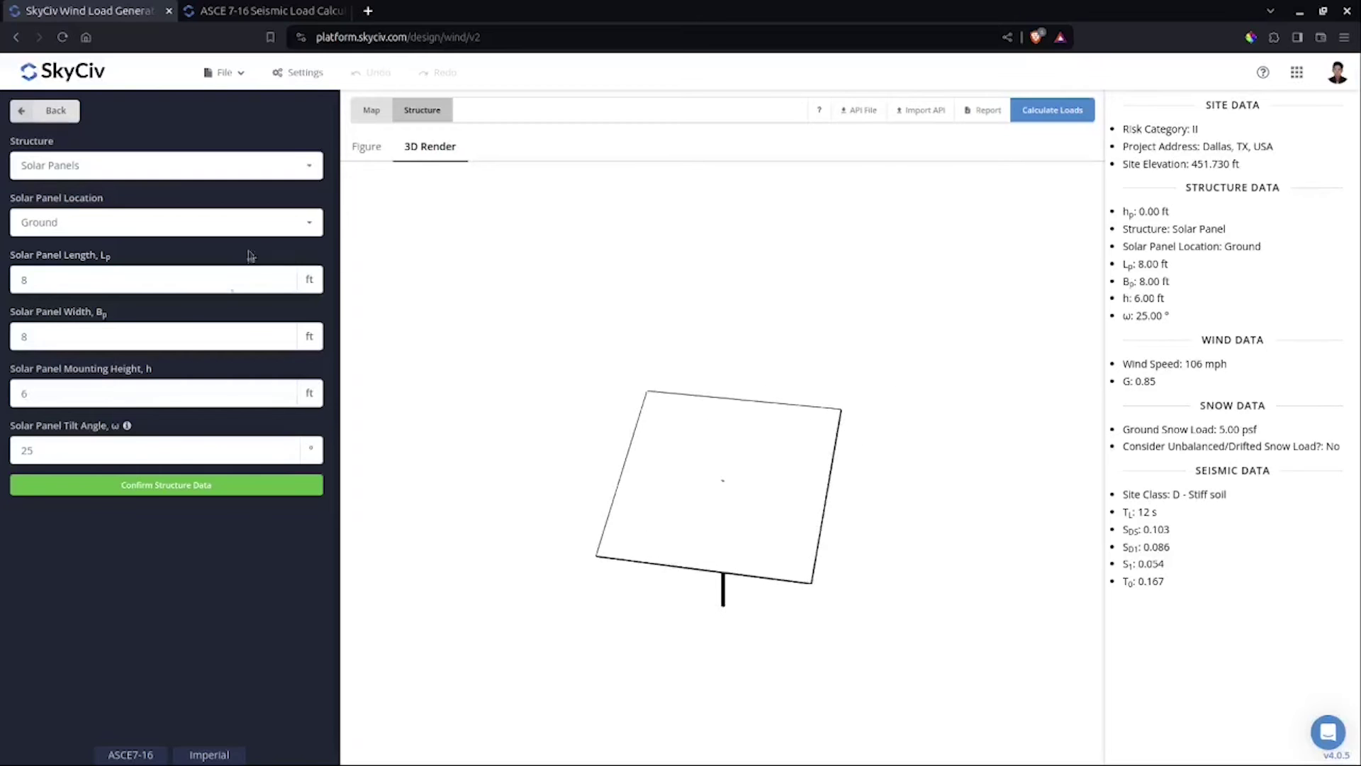
click(92, 487)
Exclude the wind load and confirm seismic parameters of 0.5 s fundamental period, 100 kip seismic weight and the default response modification factor of 1.5.
click(55, 274)
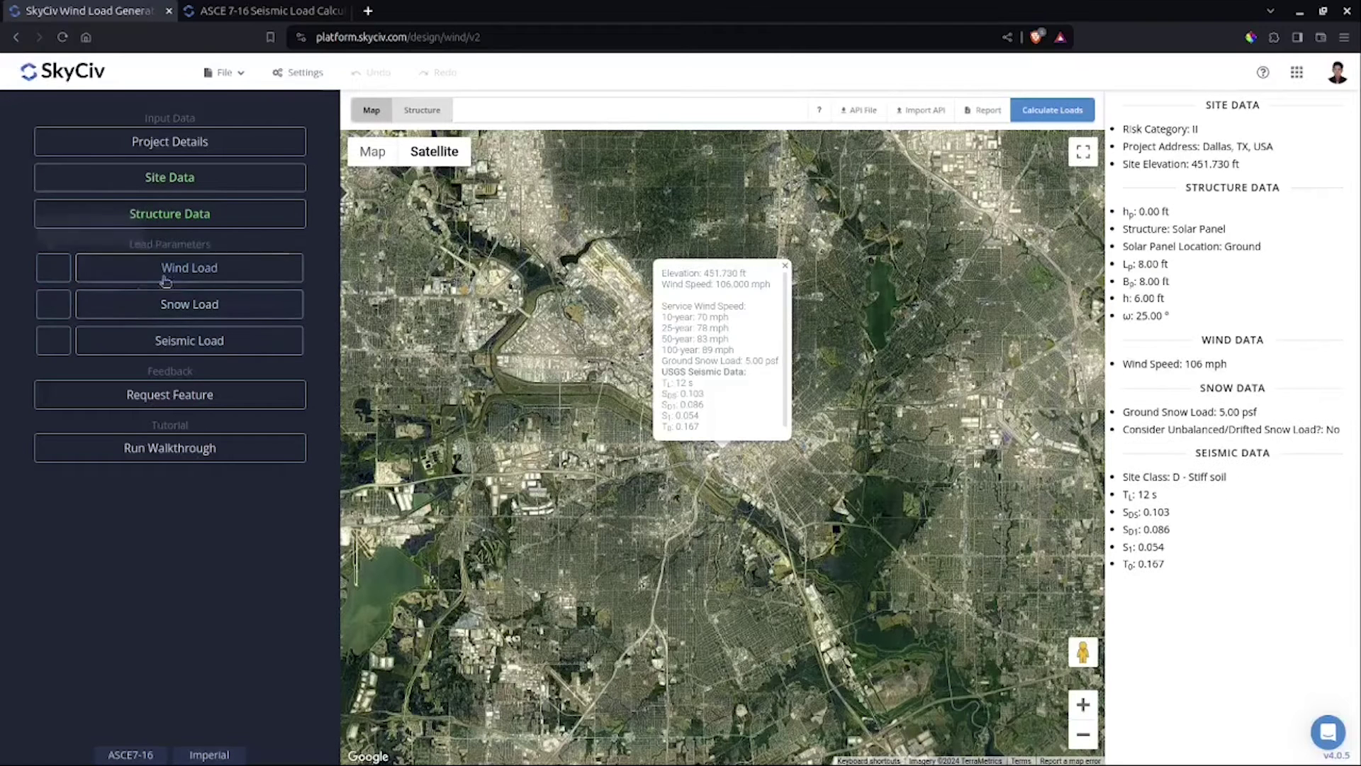
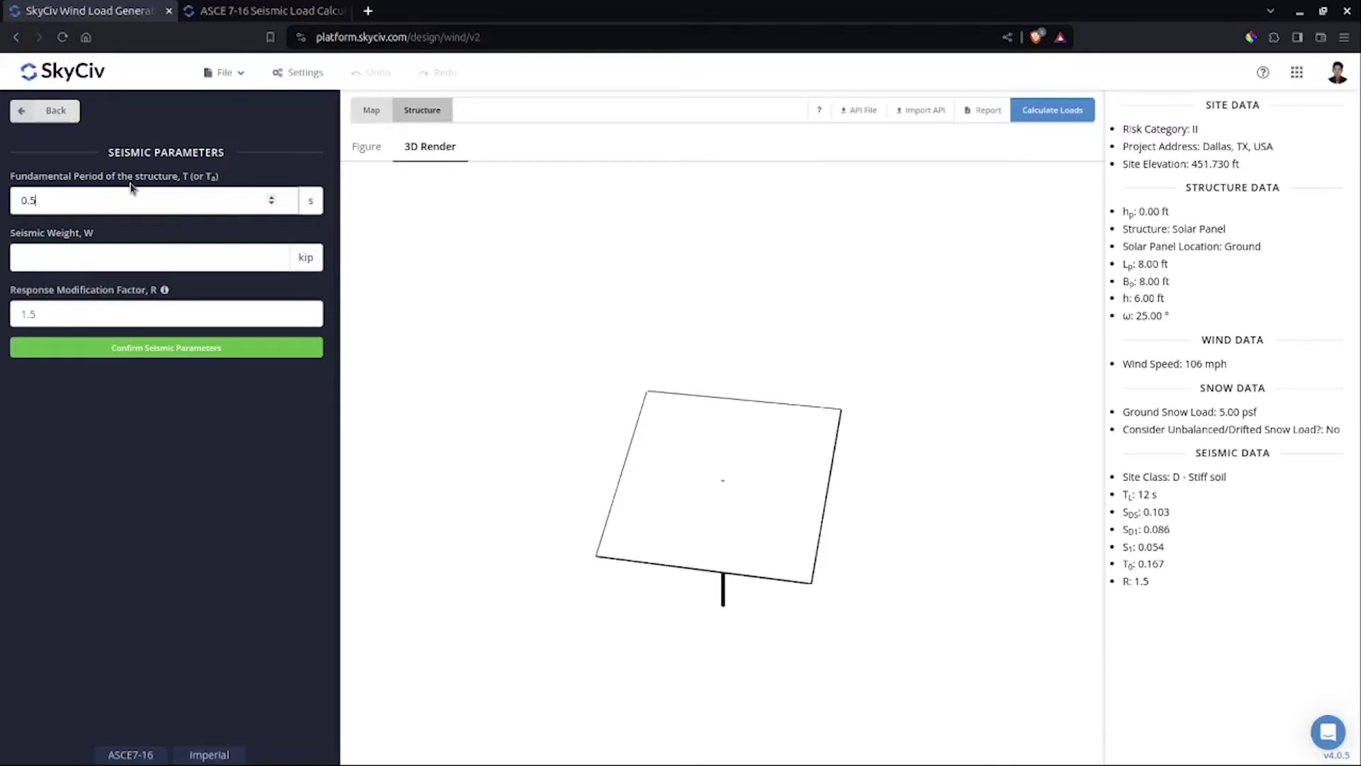
key(Tab)
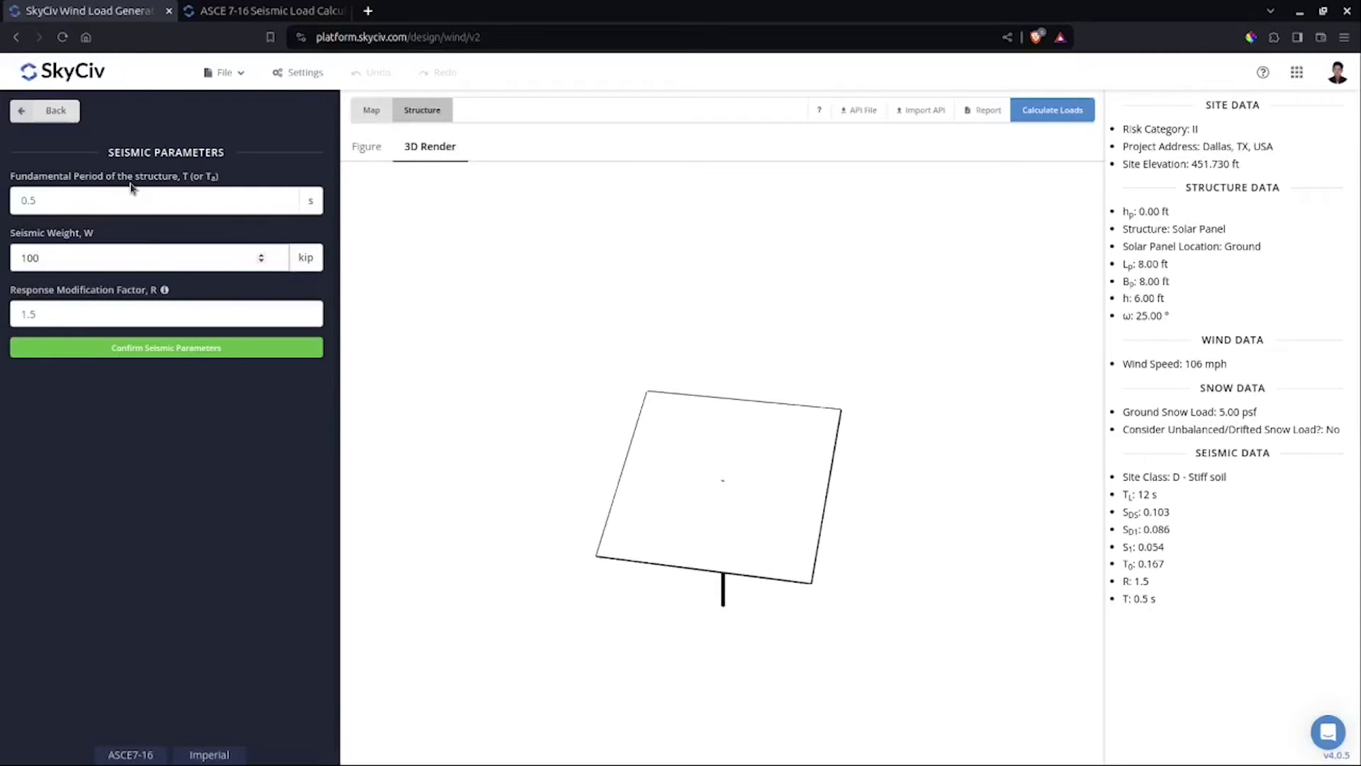
click(117, 314)
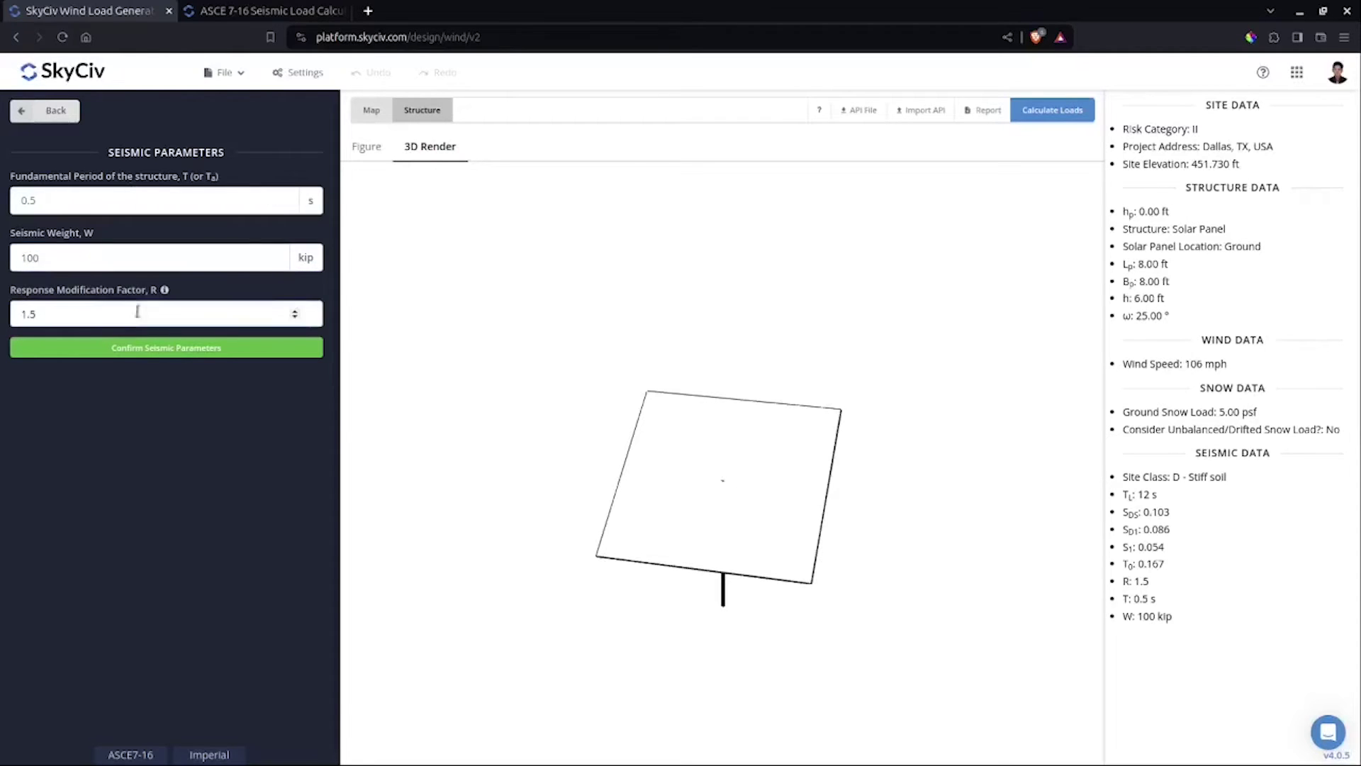
mouse_move(166, 291)
click(184, 354)
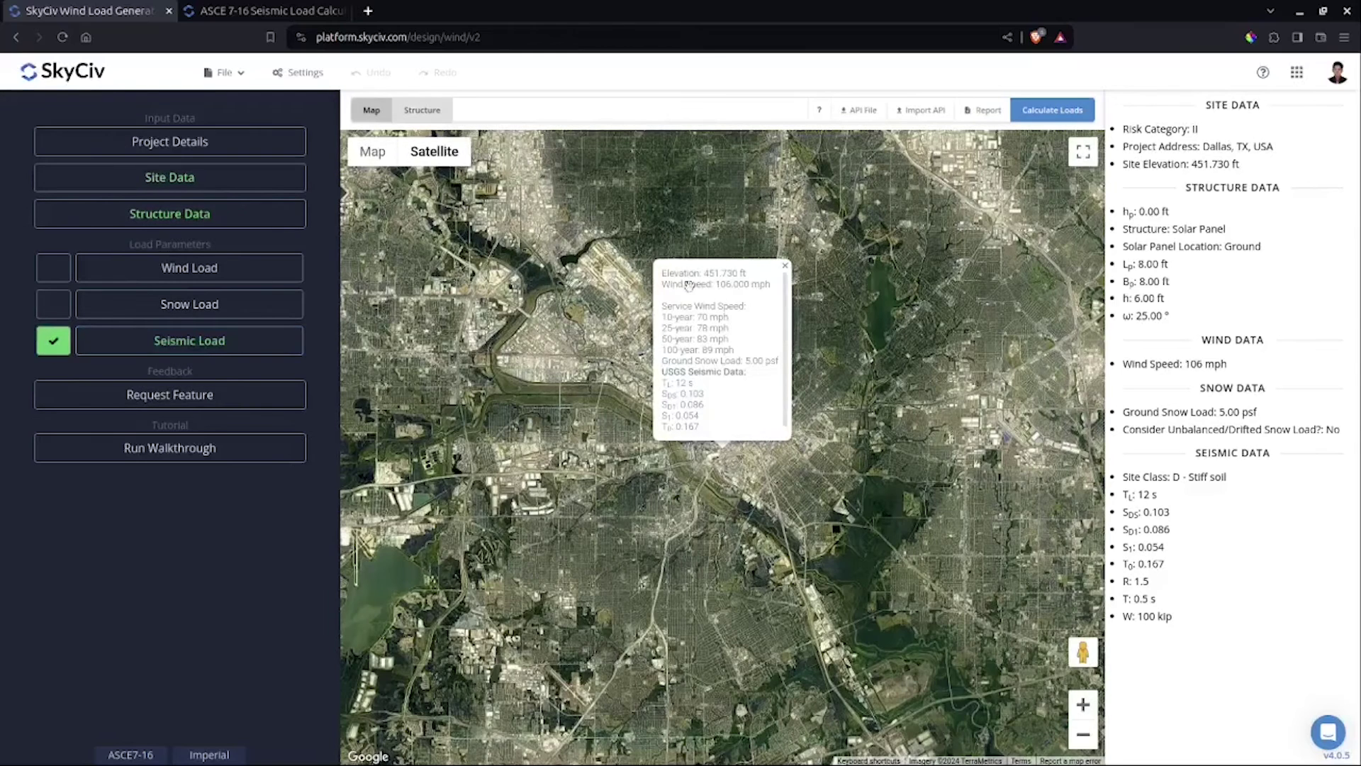
Calculate the loads and examine the seismic base shear in the seismic parameters results.
click(1076, 115)
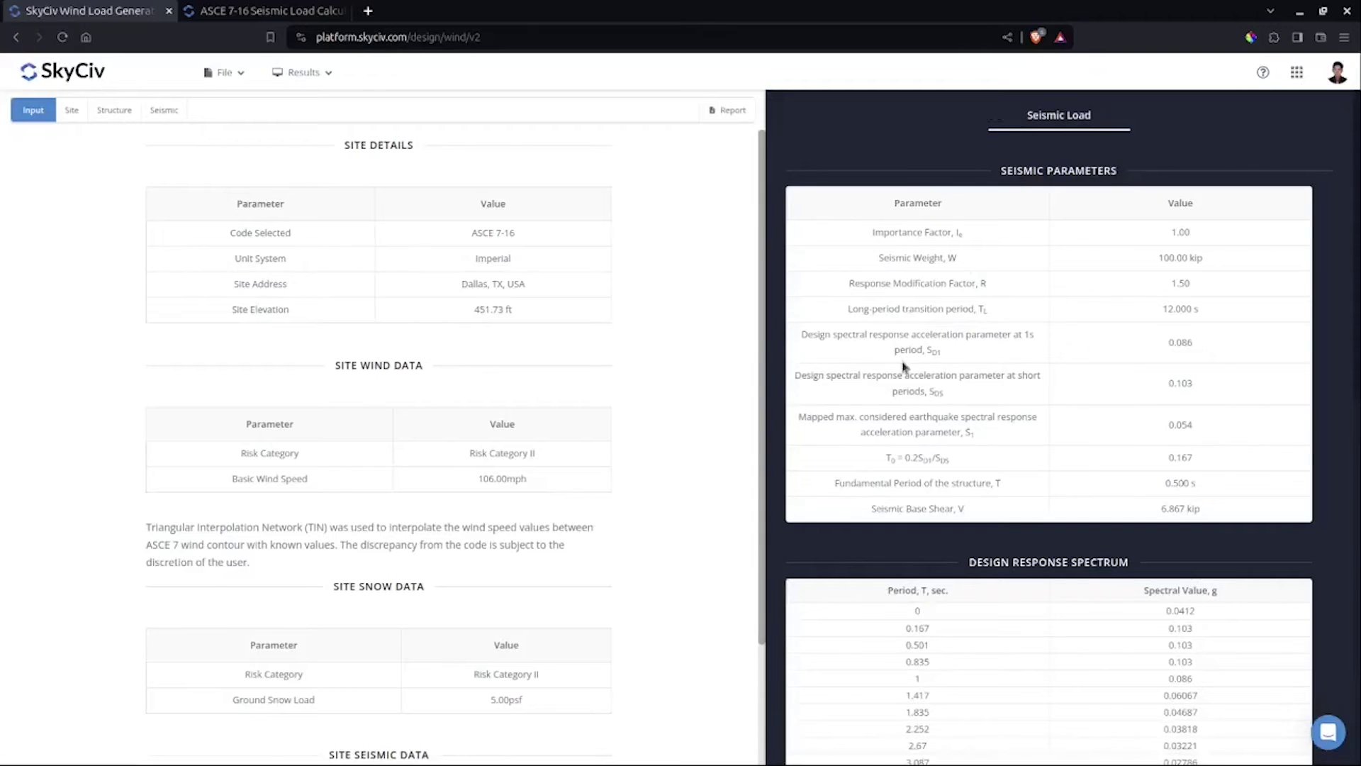
scroll(971, 360, down, 5)
scroll(1106, 390, up, 5)
drag(1212, 509, 1149, 508)
click(1156, 508)
drag(988, 514, 886, 509)
click(1176, 508)
drag(1138, 511, 1202, 509)
Review the design response spectrum table and its graph in the seismic results.
scroll(1209, 509, down, 10)
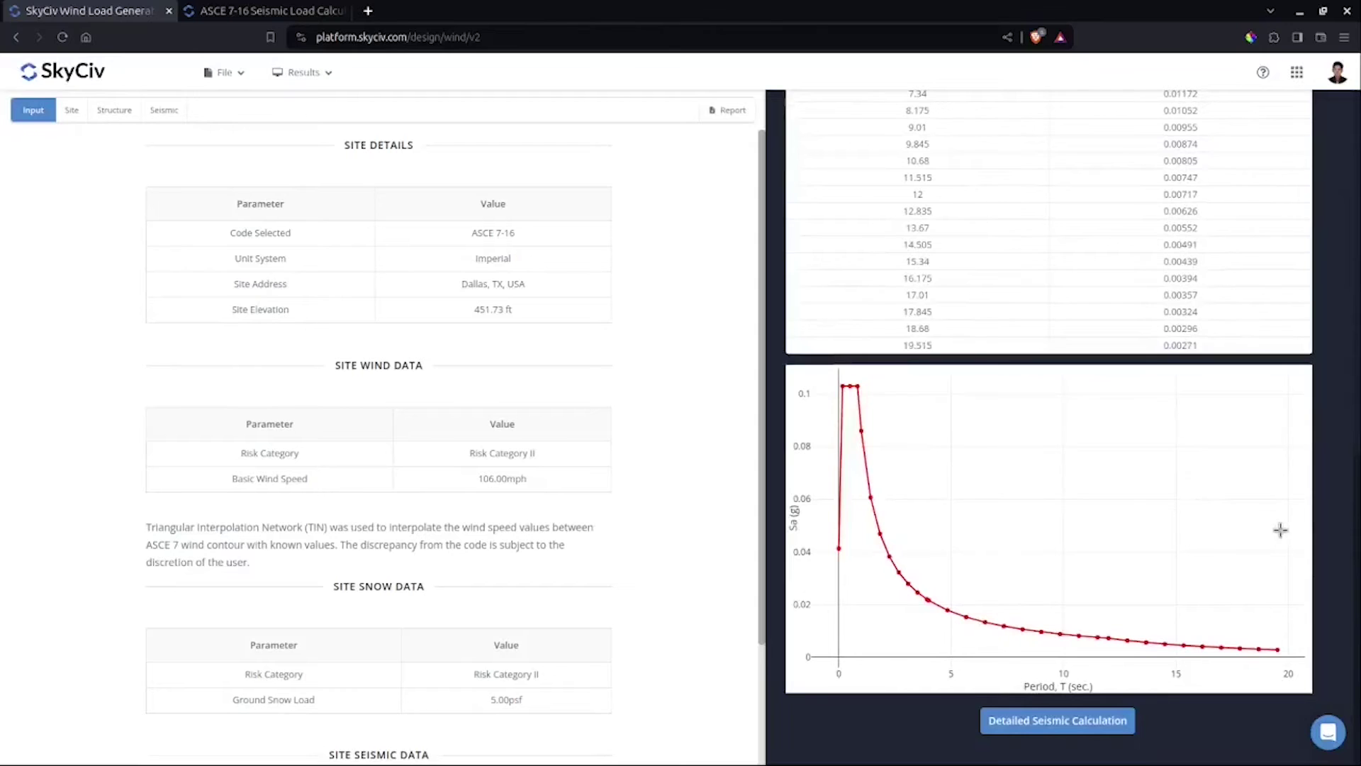
scroll(1281, 528, up, 2)
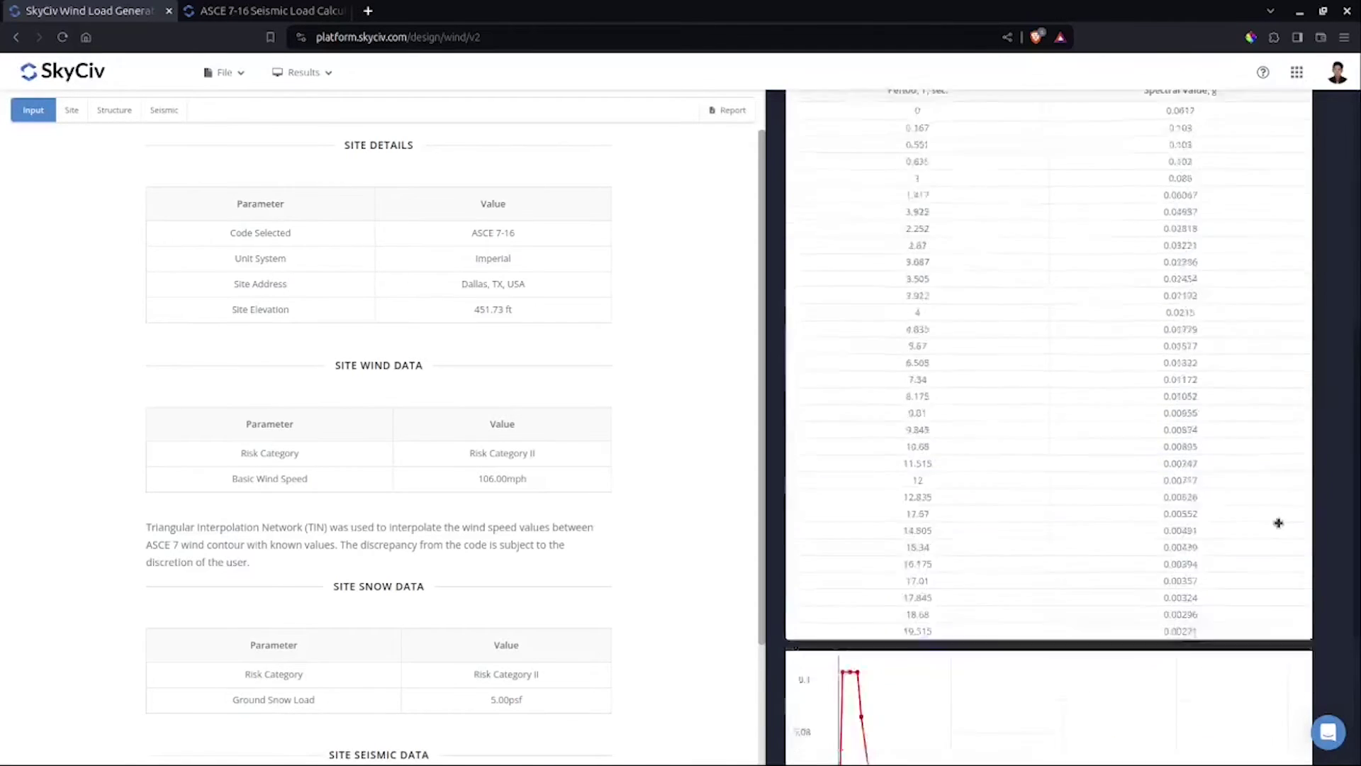
scroll(1281, 525, up, 8)
scroll(1267, 517, down, 10)
scroll(1198, 543, up, 10)
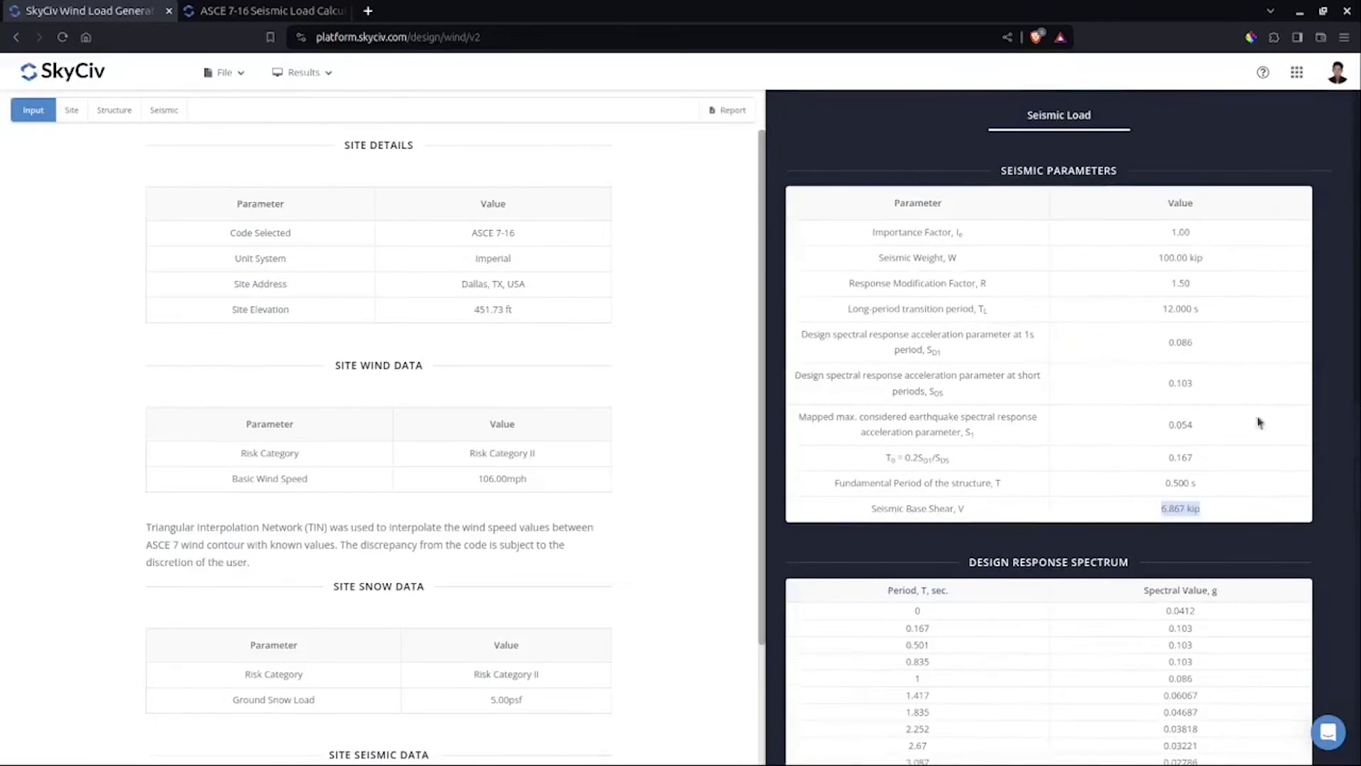
Examine the ground-mounted panel's seismic base shear value in the seismic parameters results.
drag(1187, 508, 1156, 507)
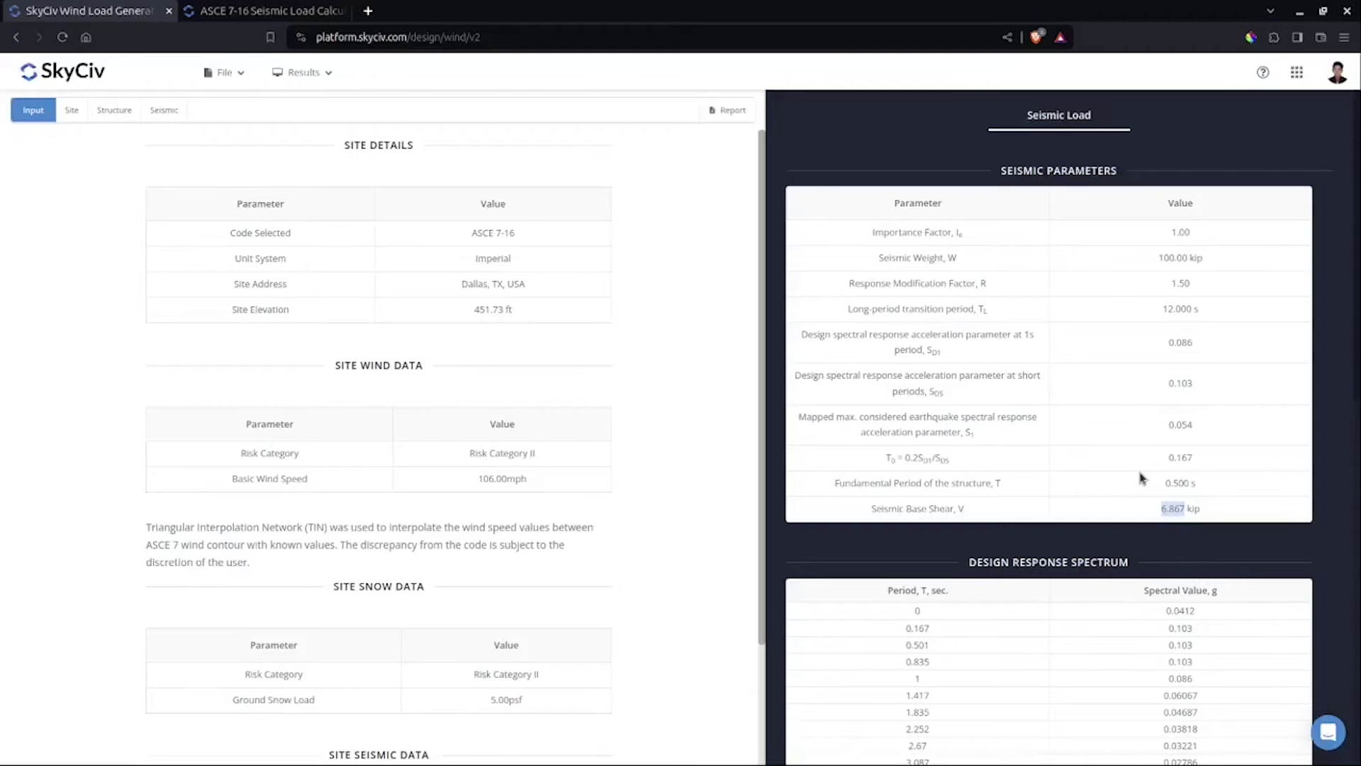
drag(1216, 510, 1156, 510)
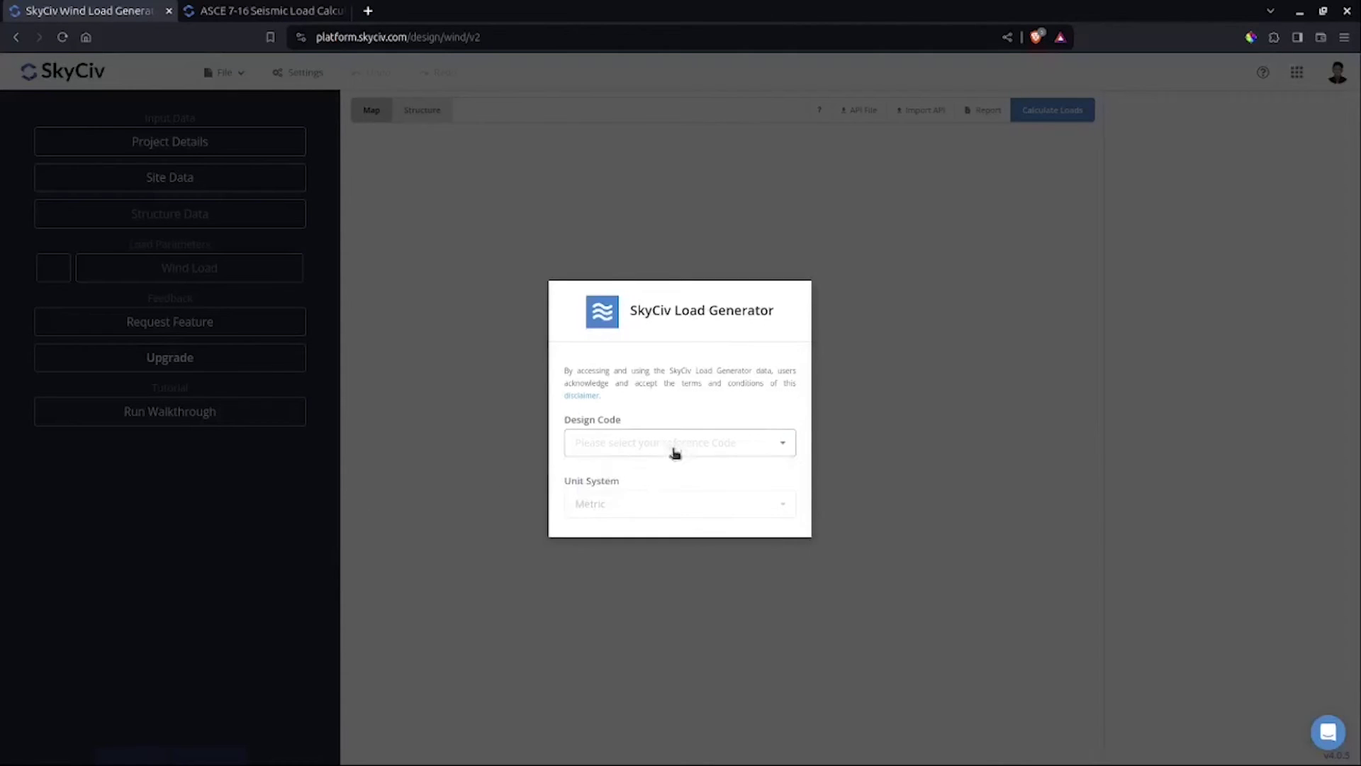
Start a new load project with the ASCE 7-16 design code and Imperial units.
click(677, 445)
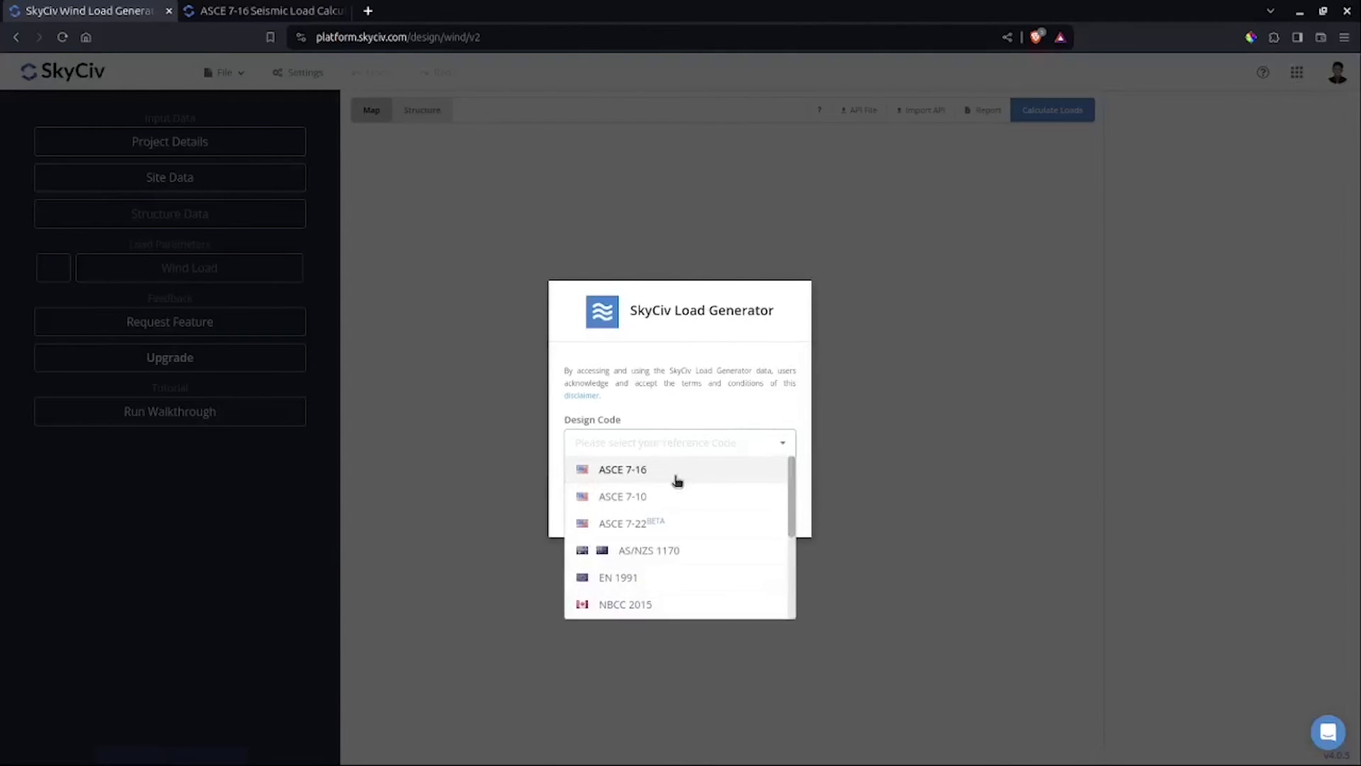
click(675, 473)
click(763, 561)
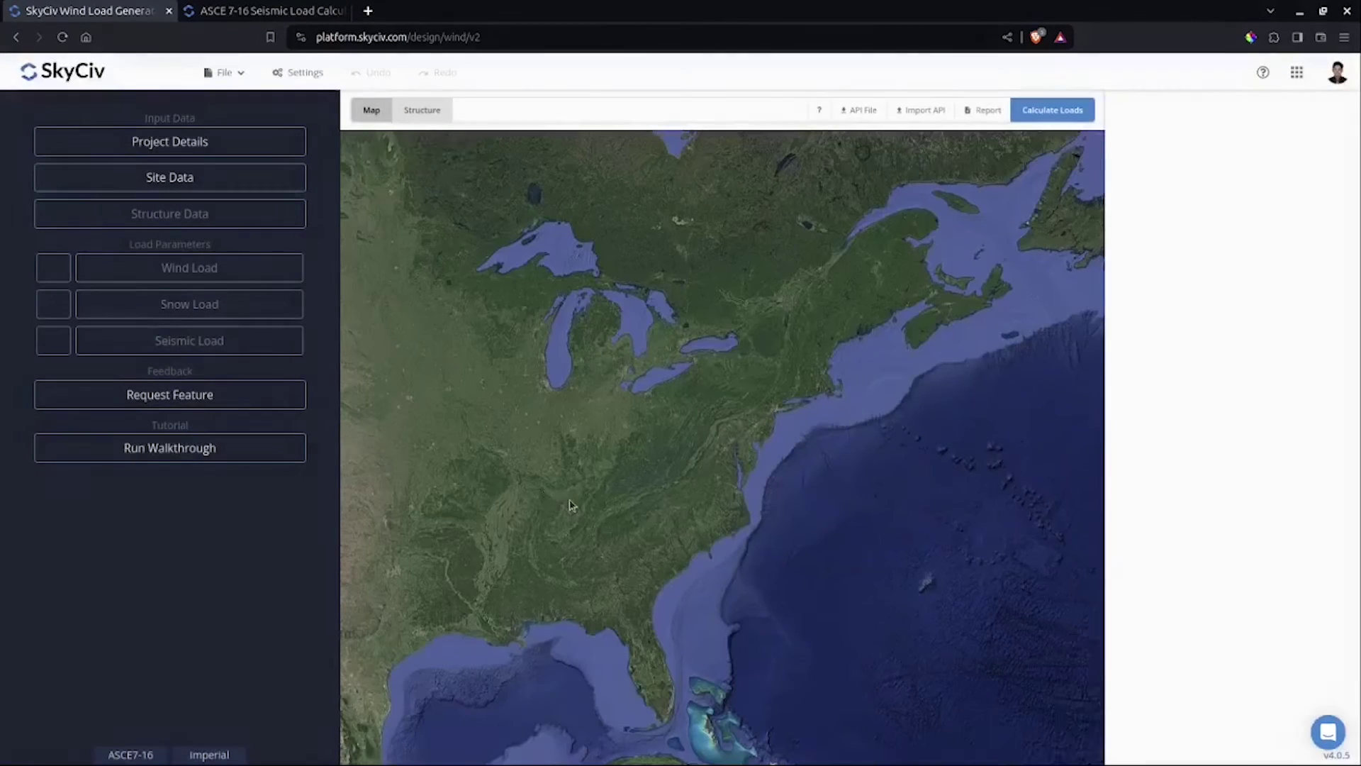
In the site data, assign Risk Category I and site class D - Stiff soil.
click(227, 186)
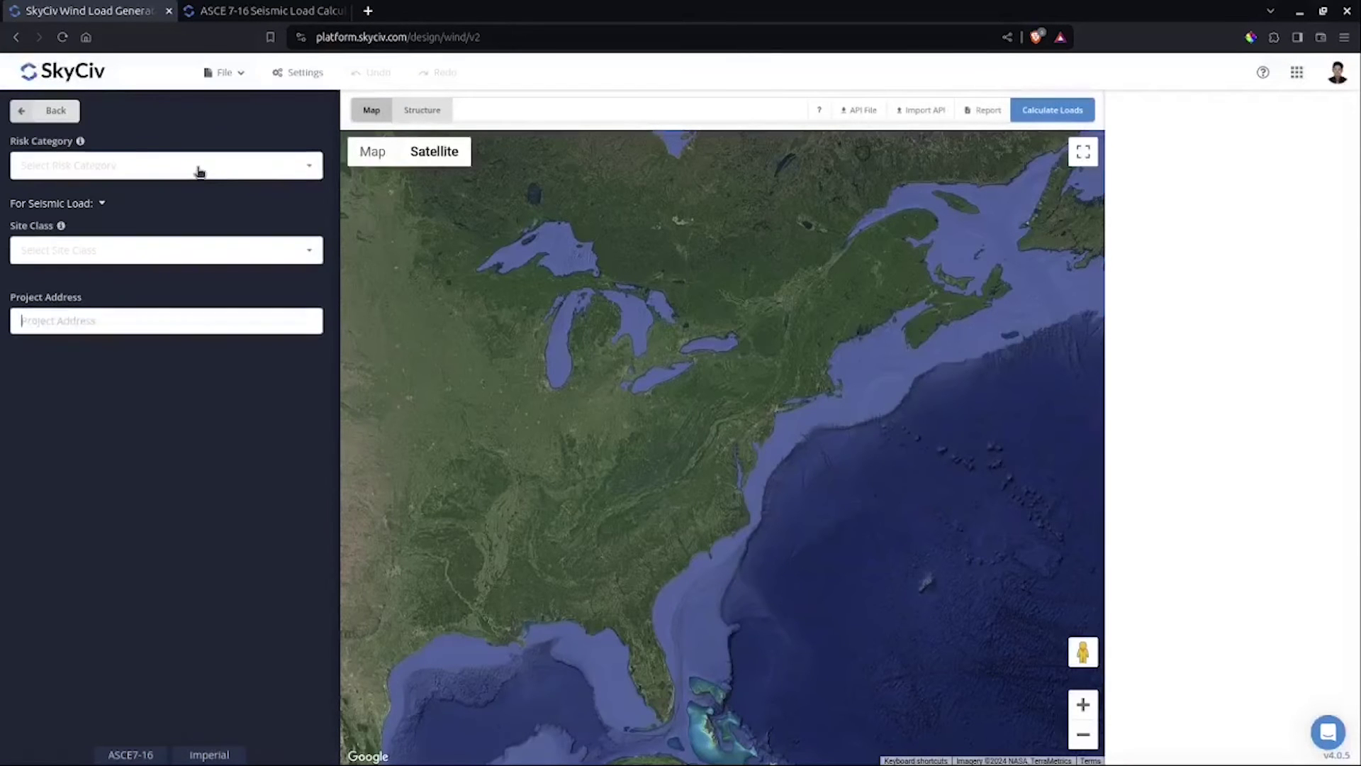
click(201, 170)
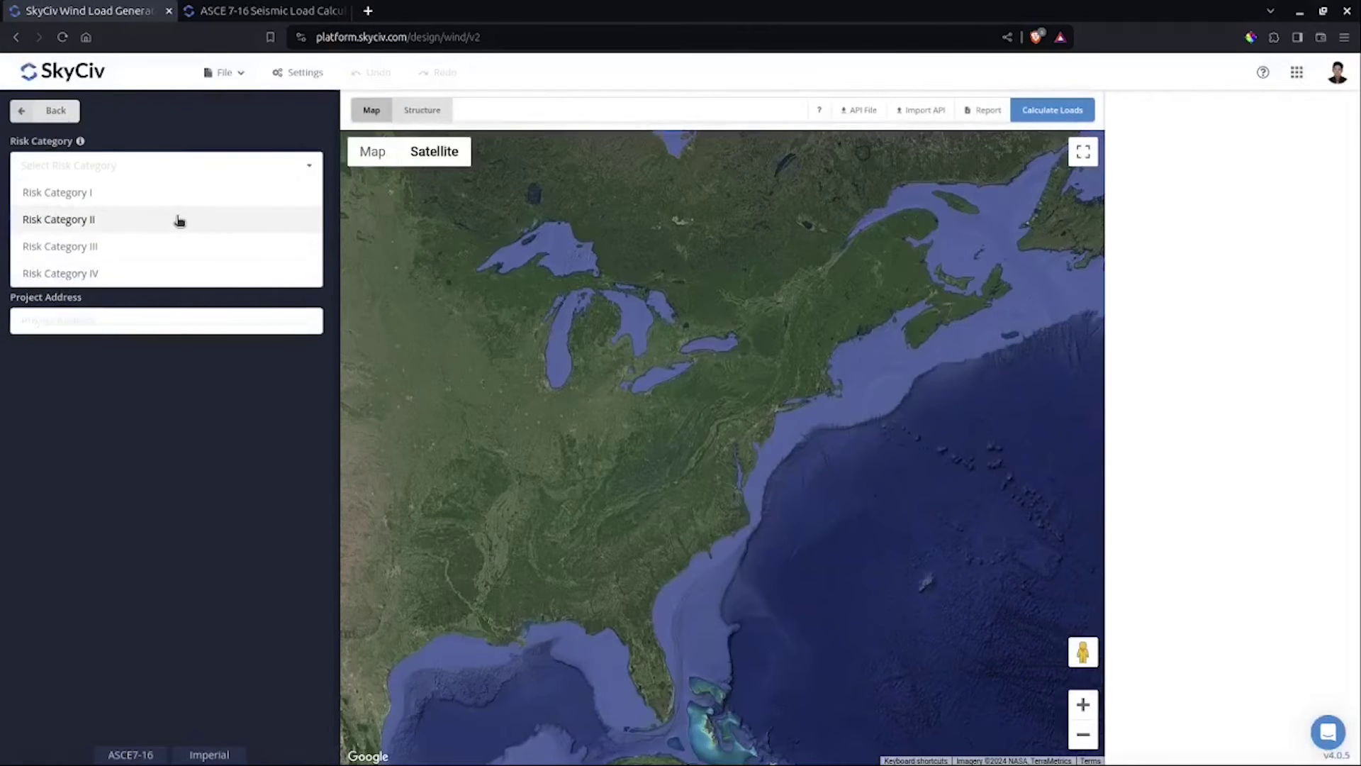
click(179, 193)
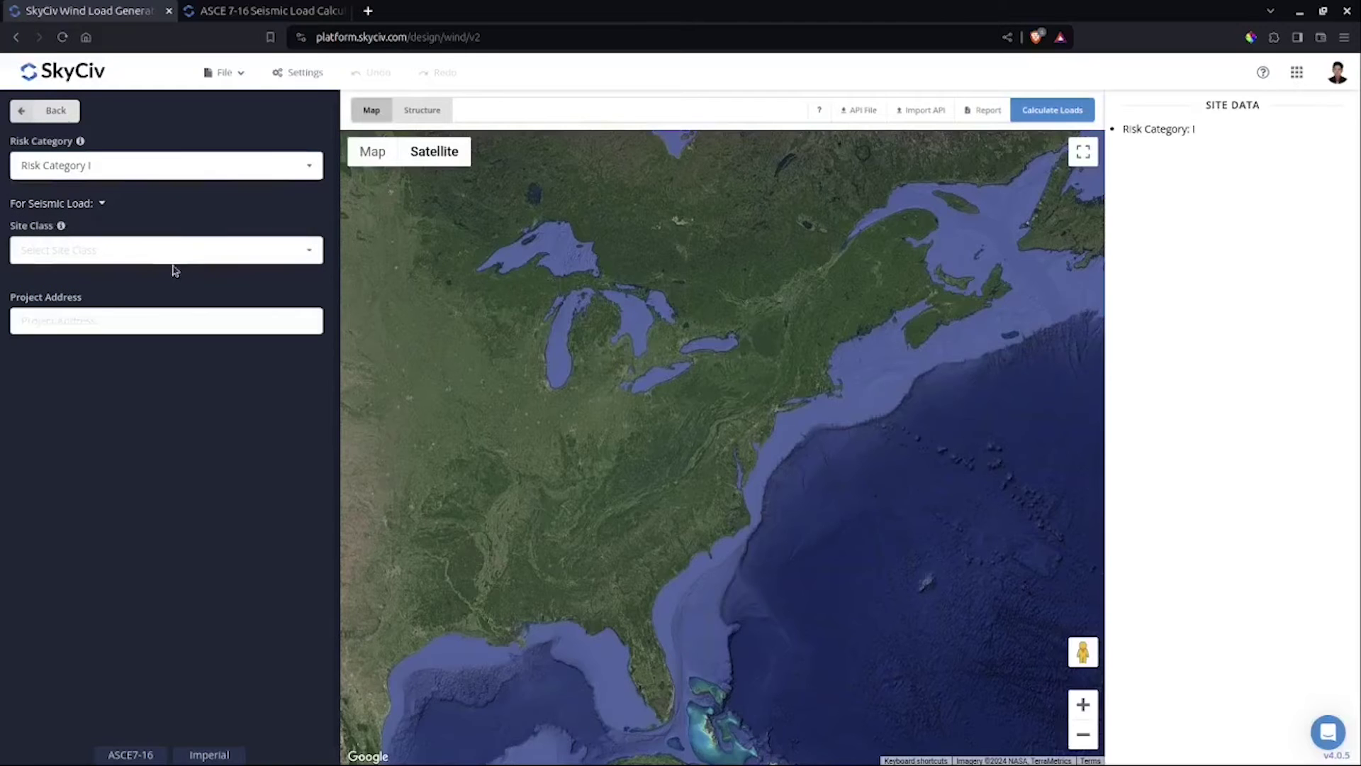
click(167, 257)
click(158, 367)
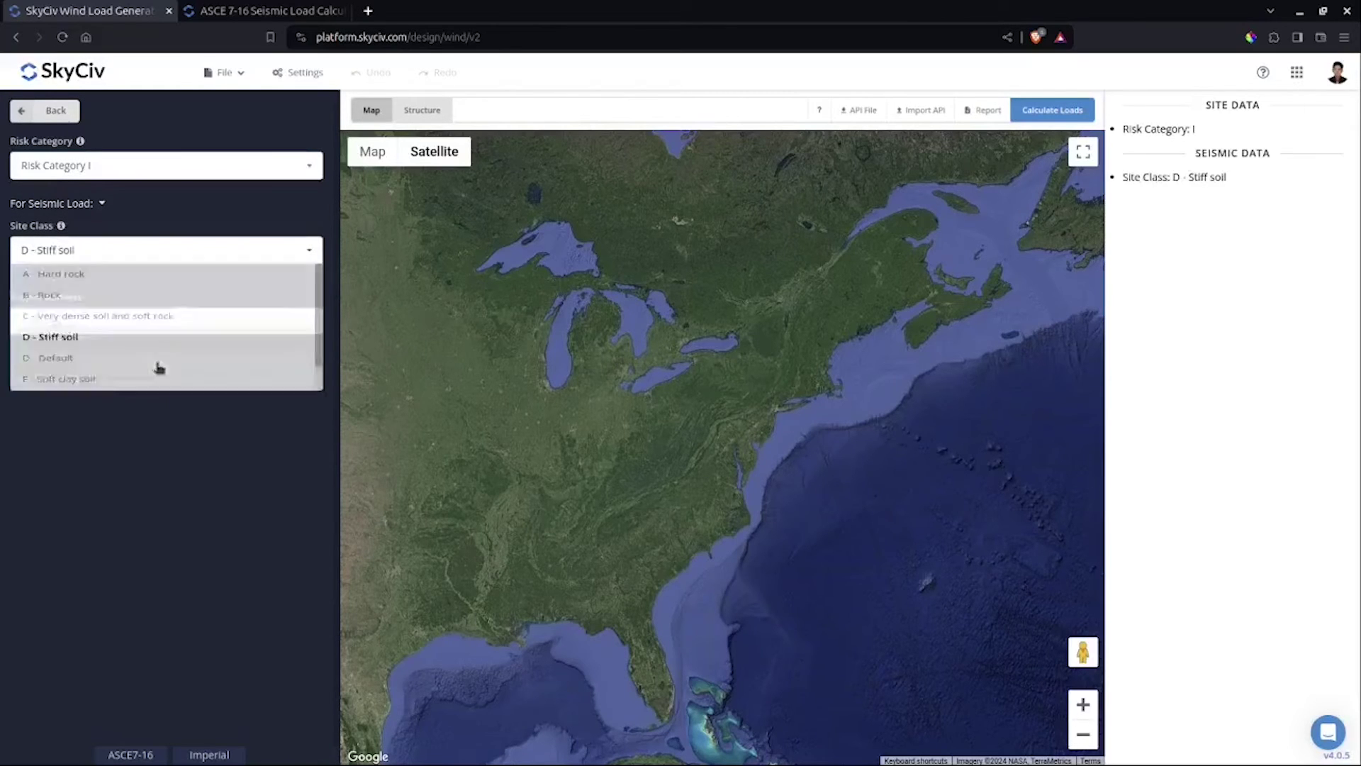
Set the project address to Dallas, TX, USA and confirm the site data.
click(157, 321)
text(dall)
key(Down)
key(Return)
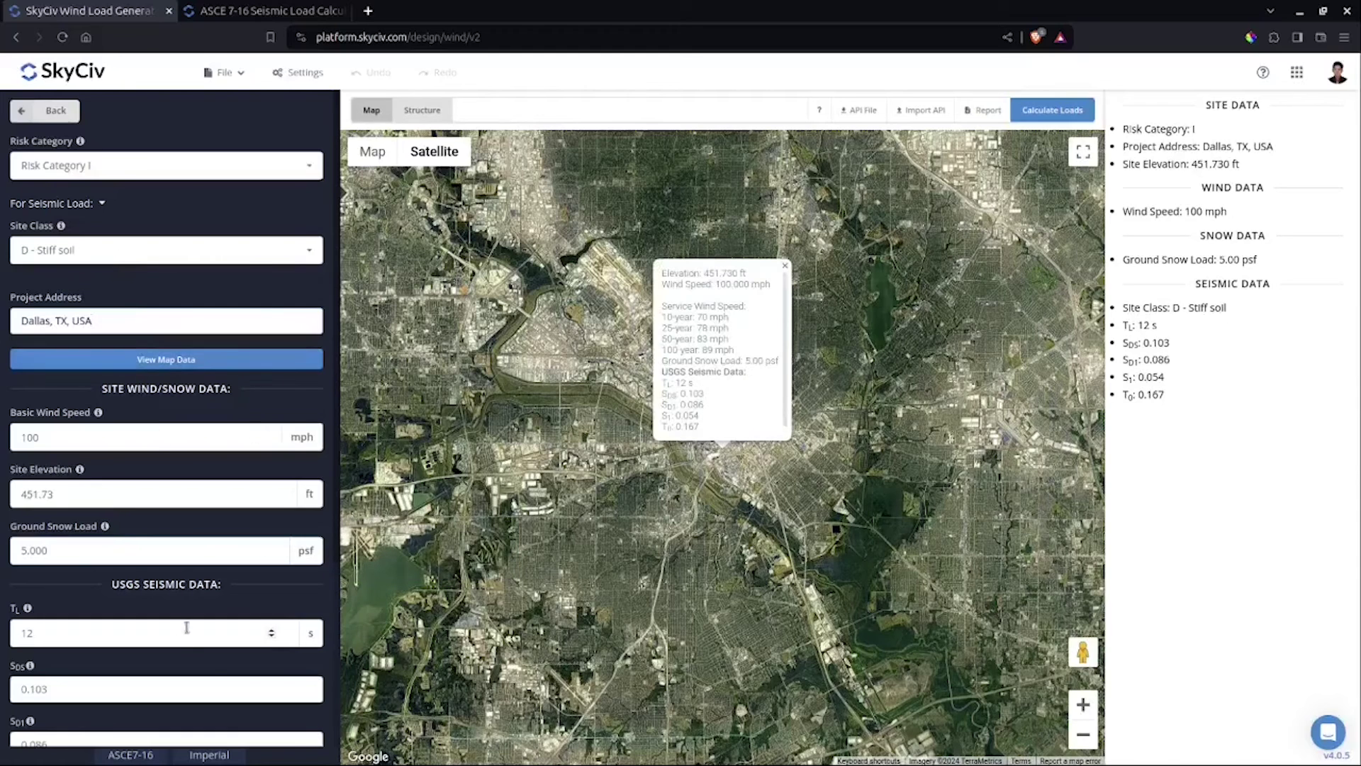
scroll(186, 628, down, 5)
click(234, 602)
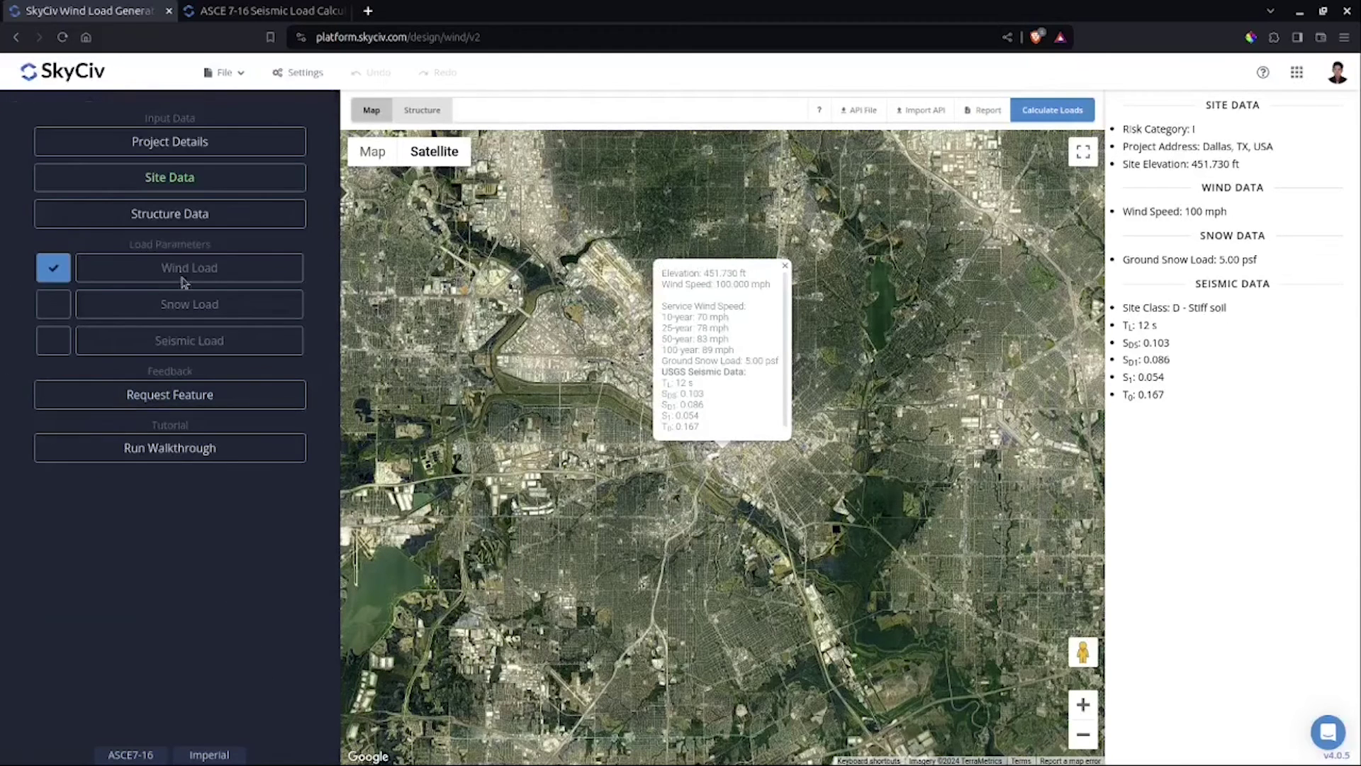
Define the structure as Solar Panels with a Rooftop panel location.
click(151, 217)
click(136, 166)
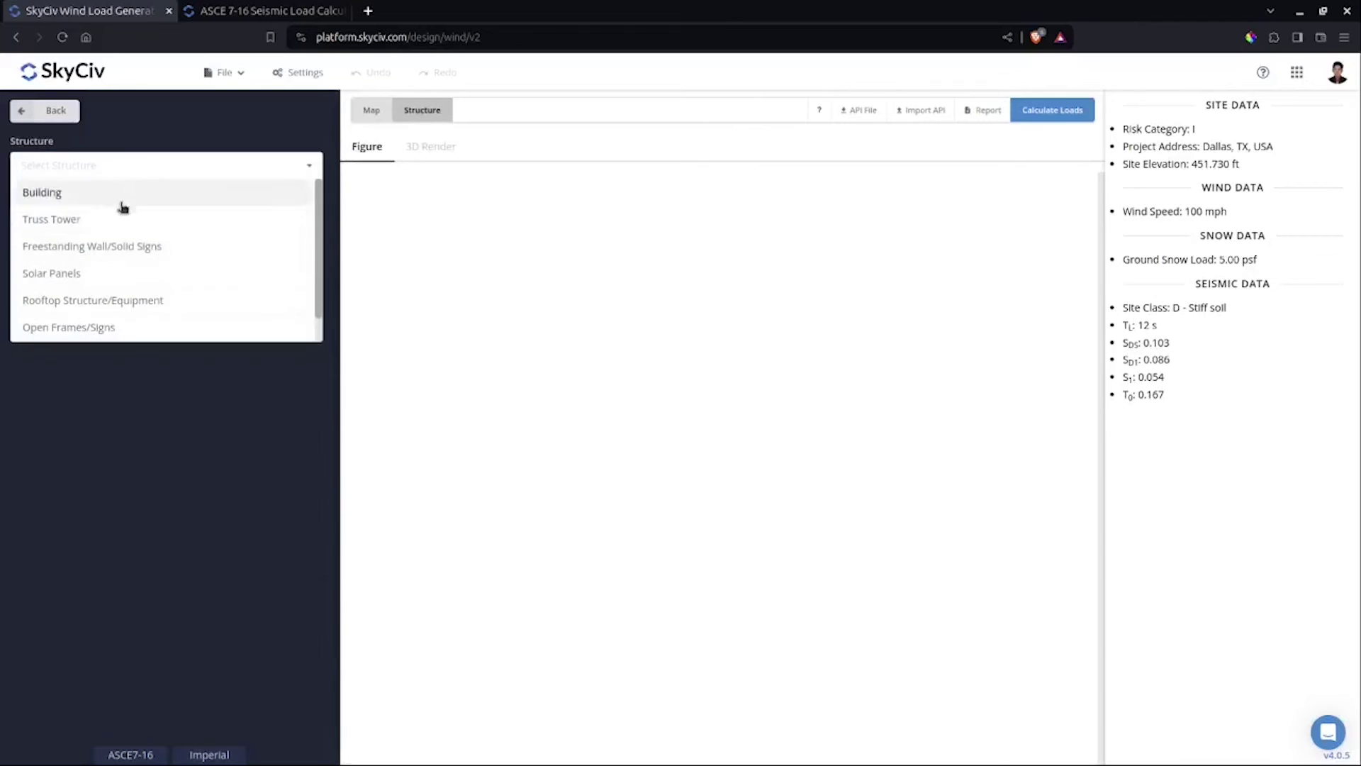
click(128, 272)
click(147, 225)
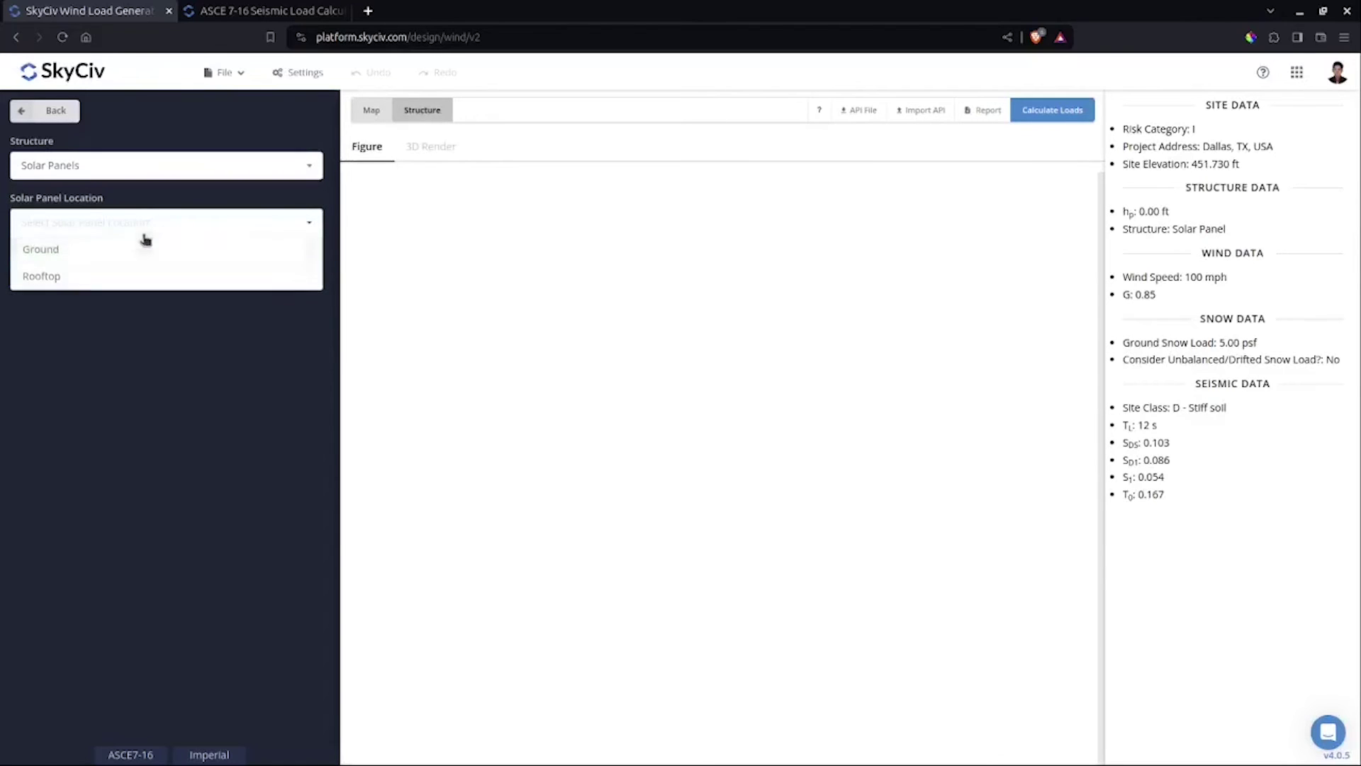
click(136, 284)
Set the solar panel length and width to 8 ft, the tilt angle to 0°, and the roof profile to Monoslope/Monopitch.
click(145, 280)
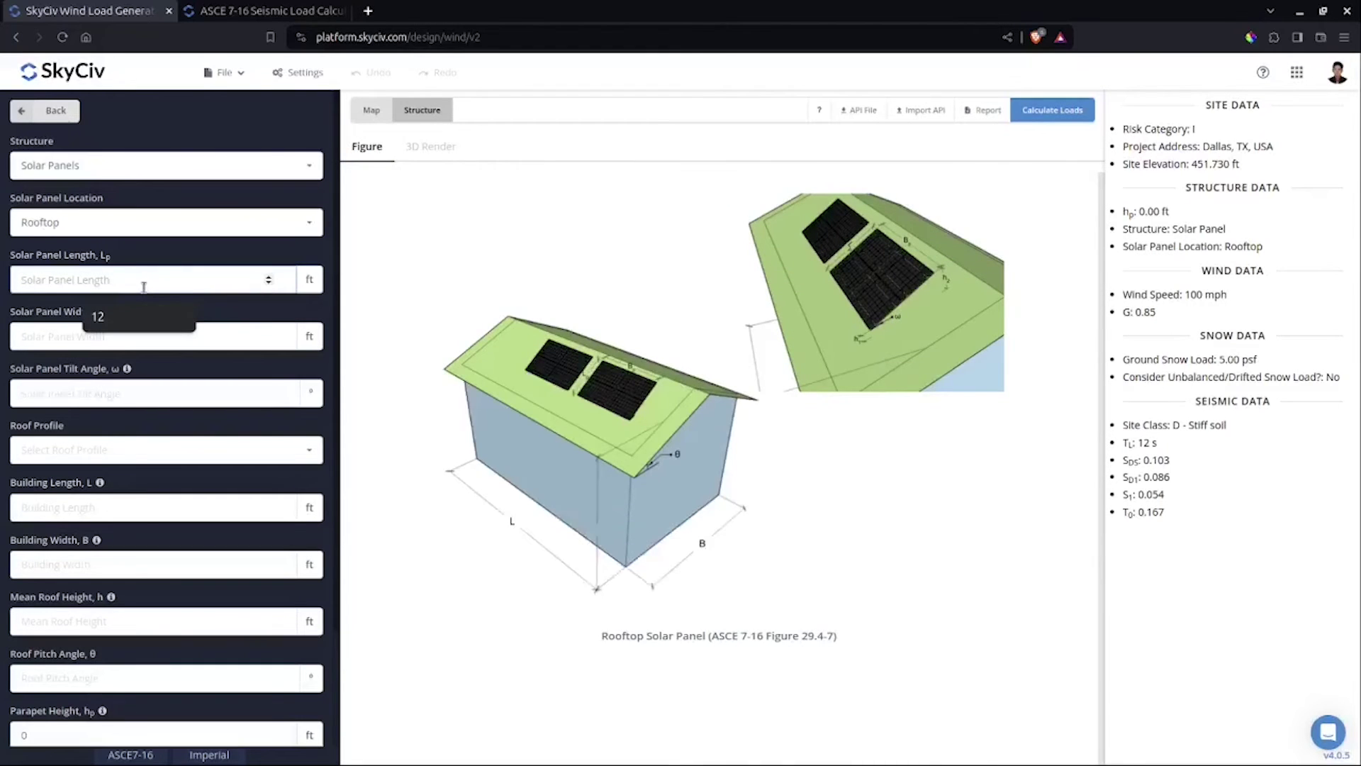
text(8)
key(Tab)
text(8)
key(Tab)
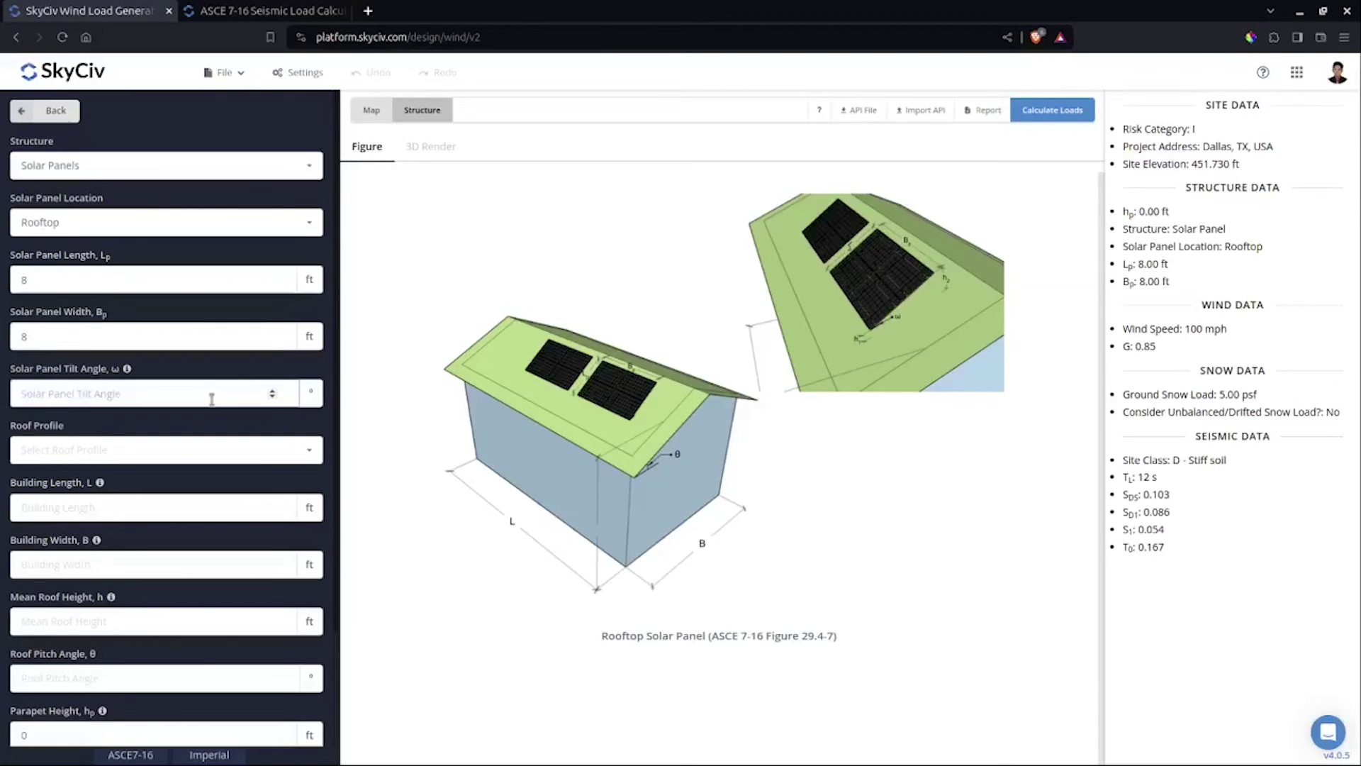
text(0)
click(198, 449)
click(212, 528)
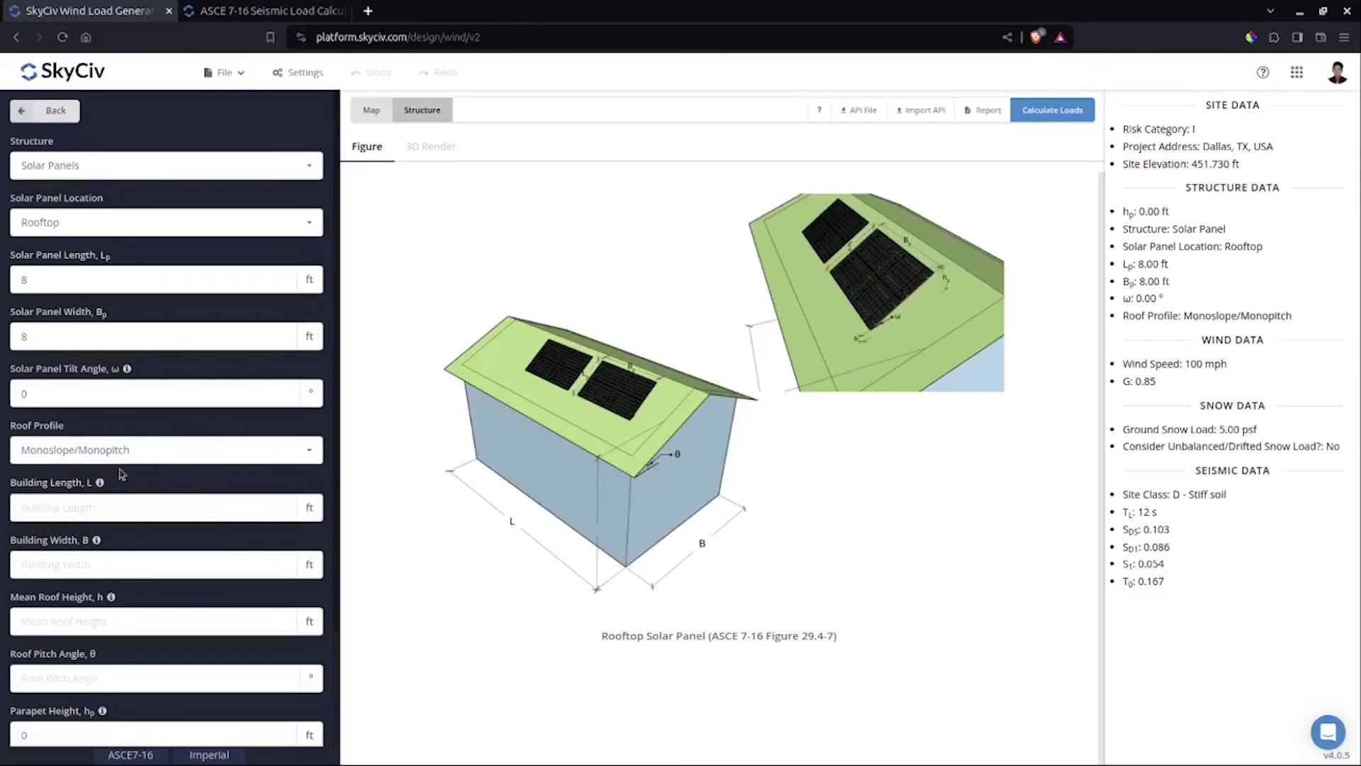
Set building length 24 ft, width 33 ft, mean roof height 25 ft and roof pitch 12°, keep the 0 ft parapet, and confirm the structure data.
click(121, 507)
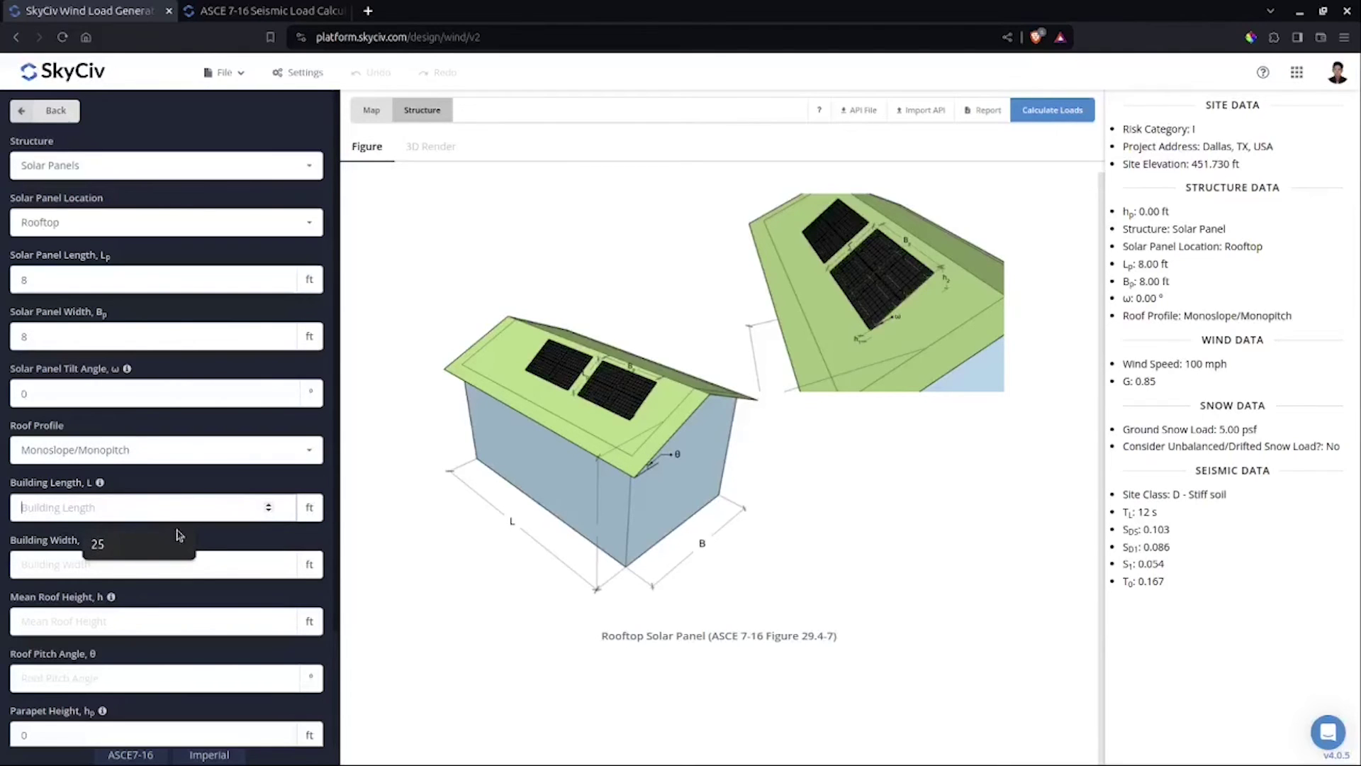
text(24)
click(150, 565)
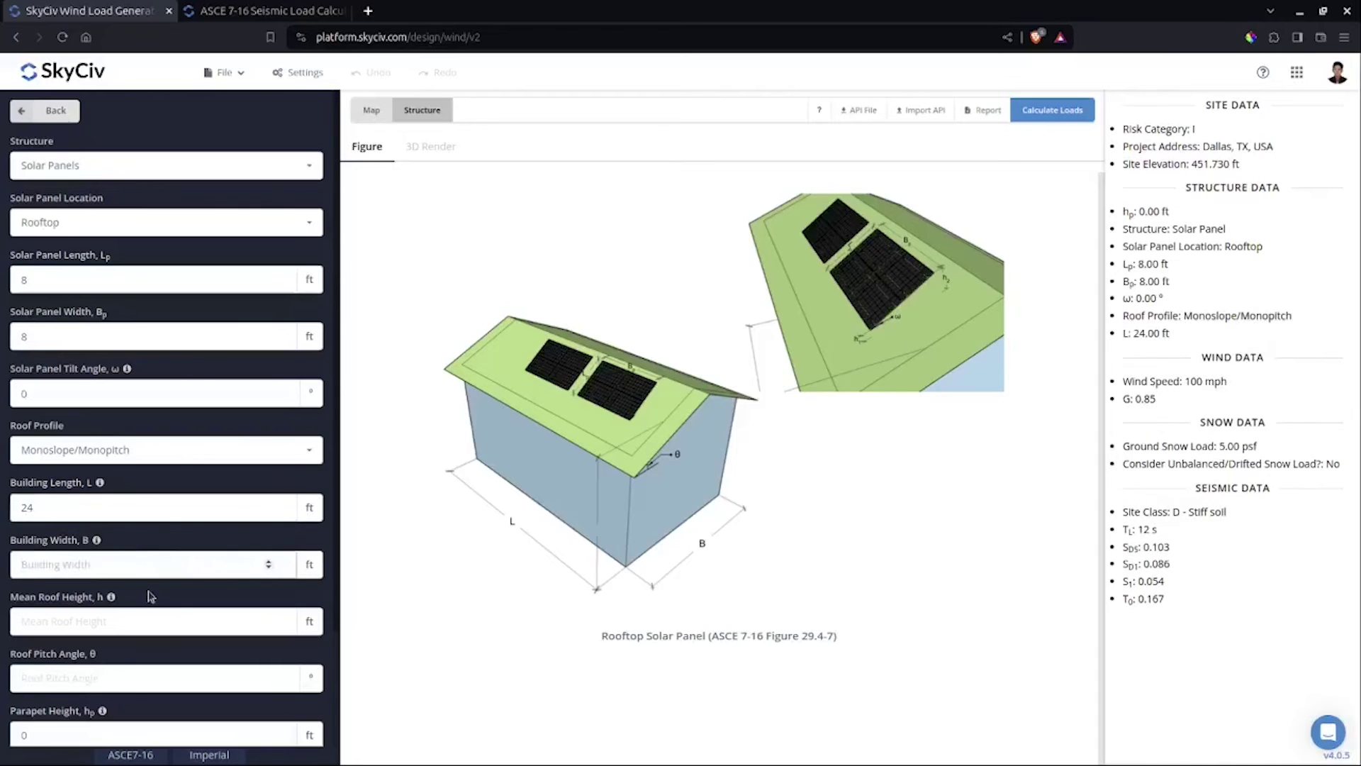
text(3)
click(161, 617)
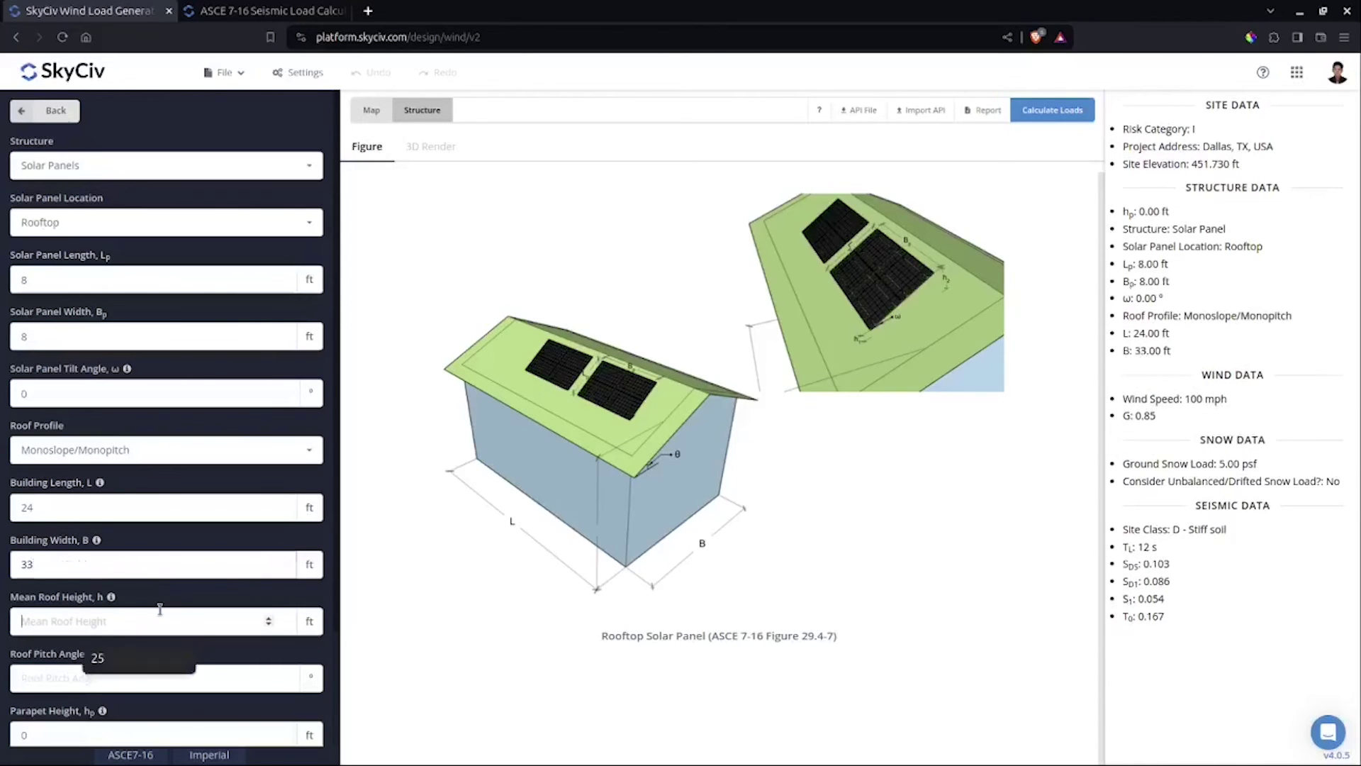
click(164, 660)
scroll(163, 652, down, 1)
scroll(163, 653, down, 1)
click(124, 513)
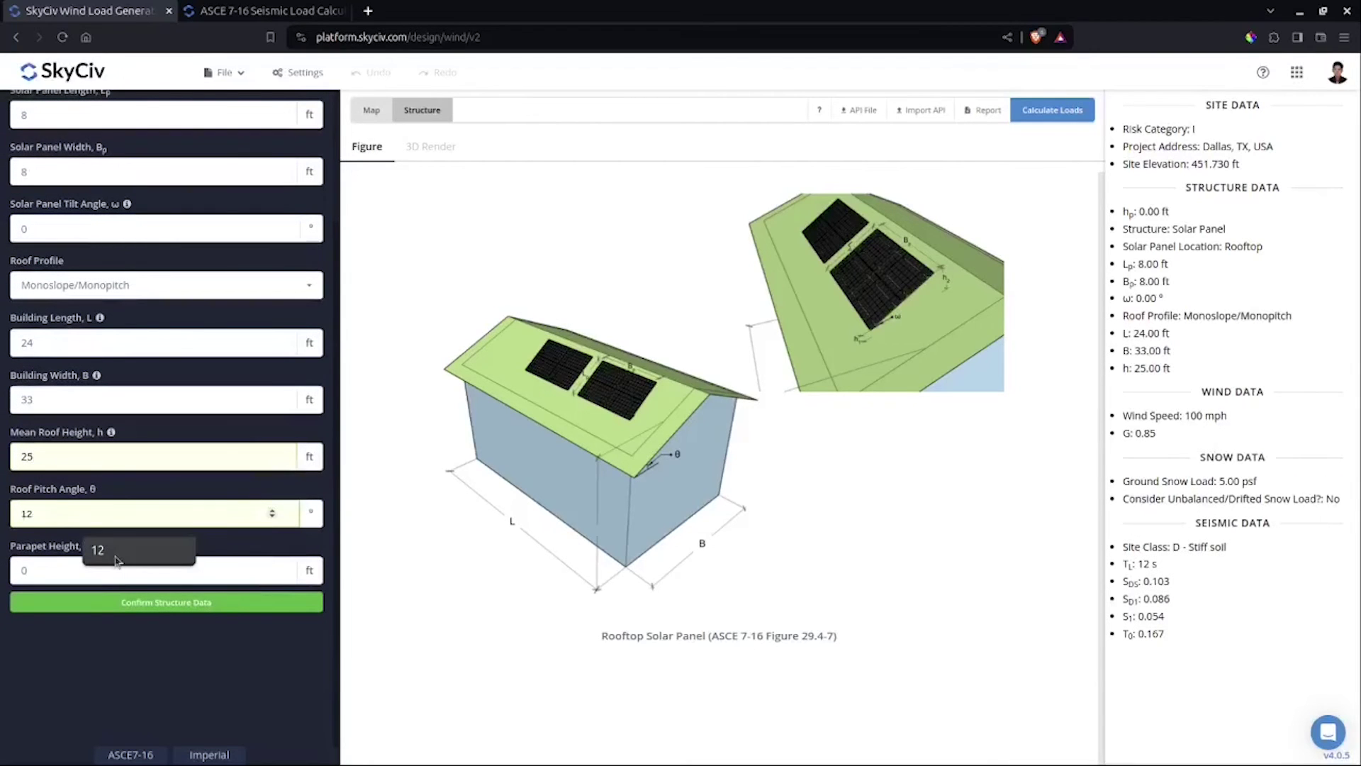
click(121, 553)
click(124, 571)
click(170, 670)
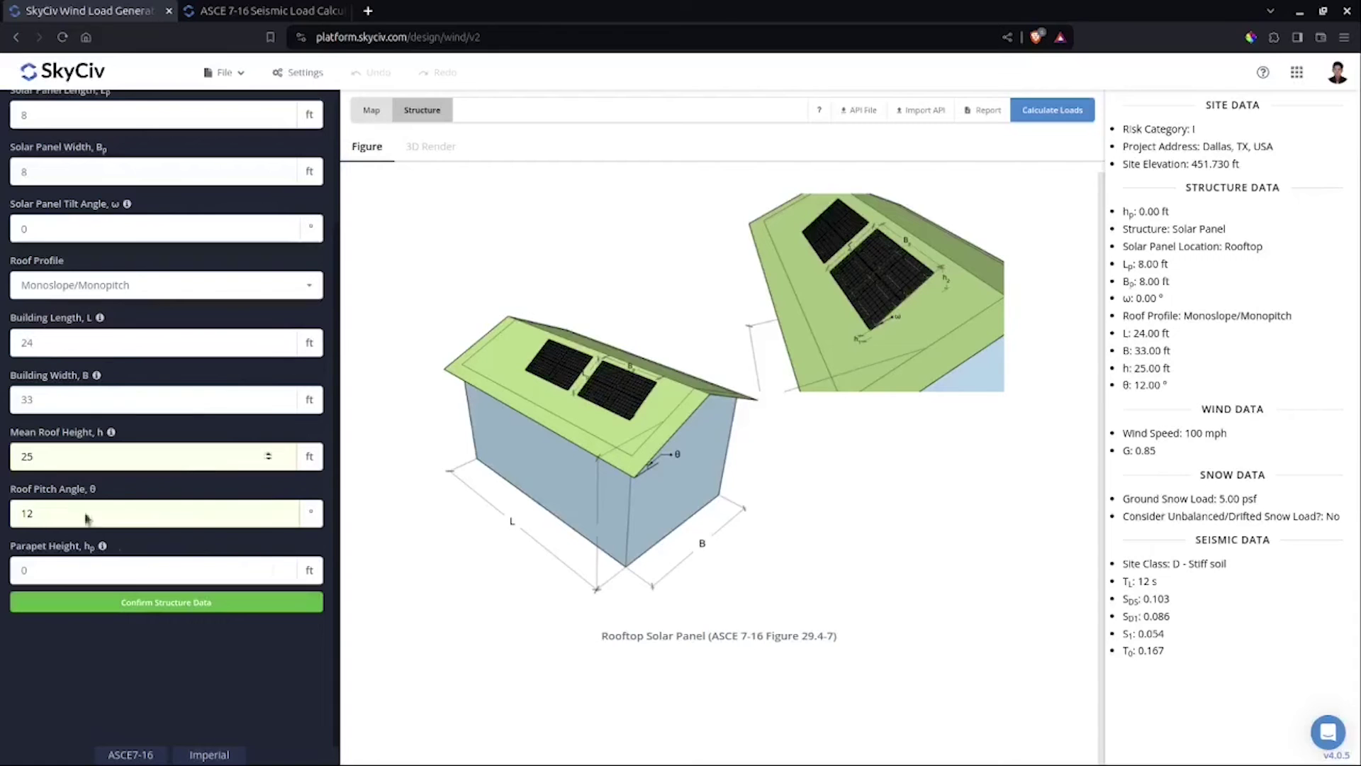
click(150, 611)
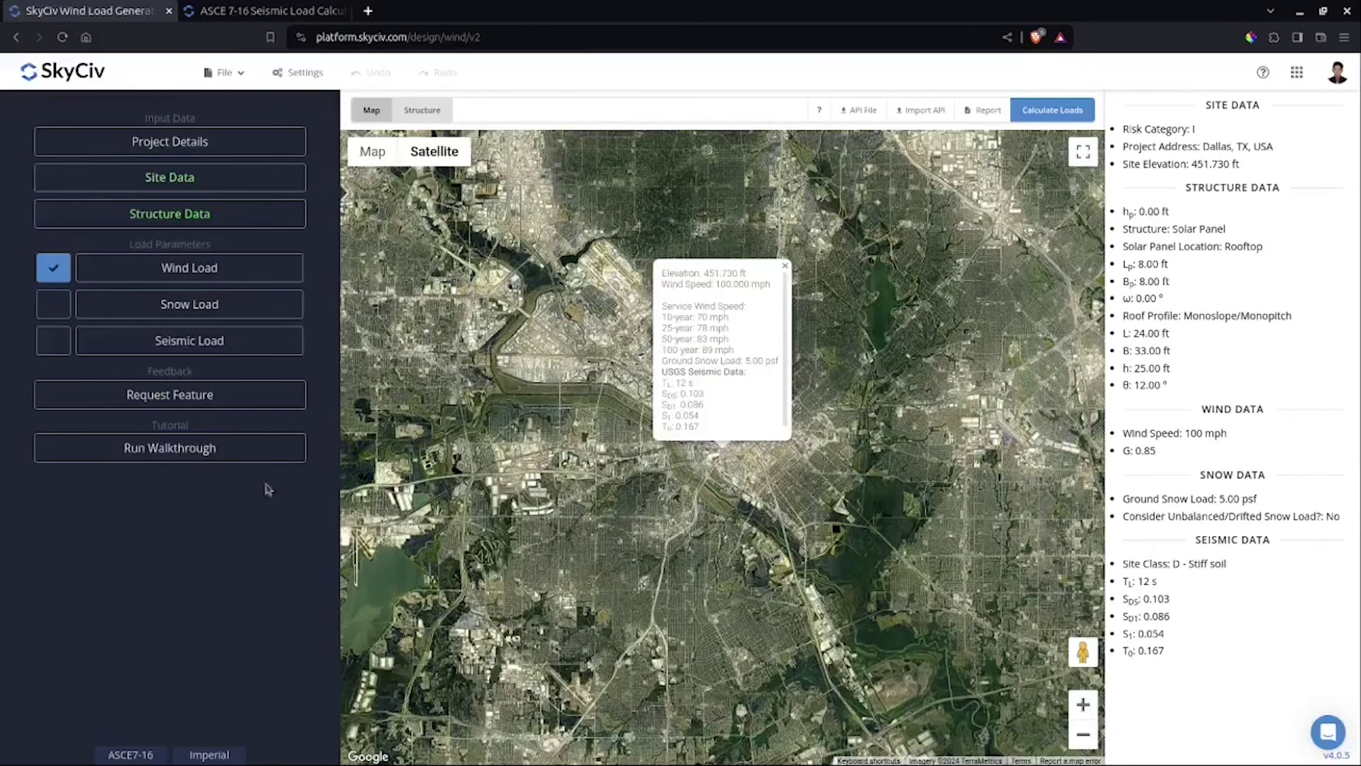
Exclude the wind load, include the seismic load, and set its component seismic weight to 100 kip.
click(55, 266)
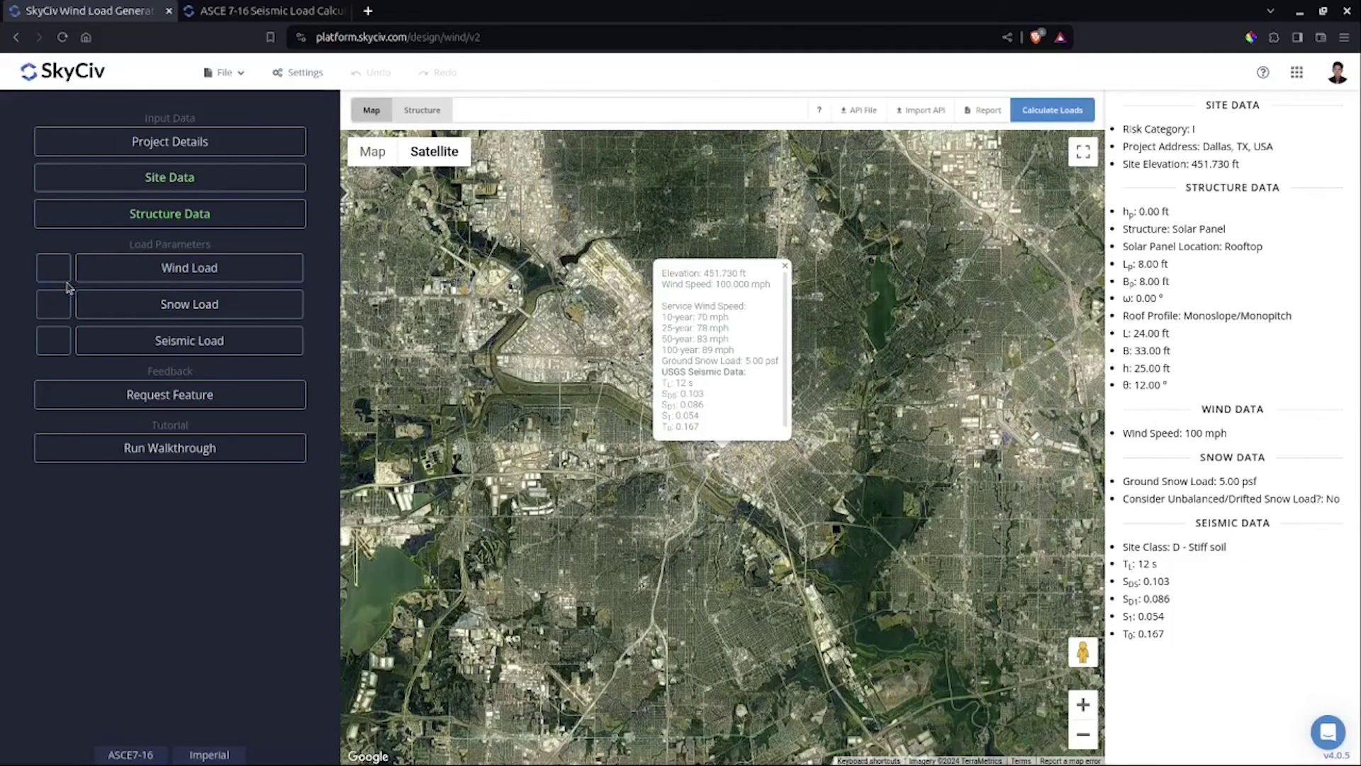
click(53, 340)
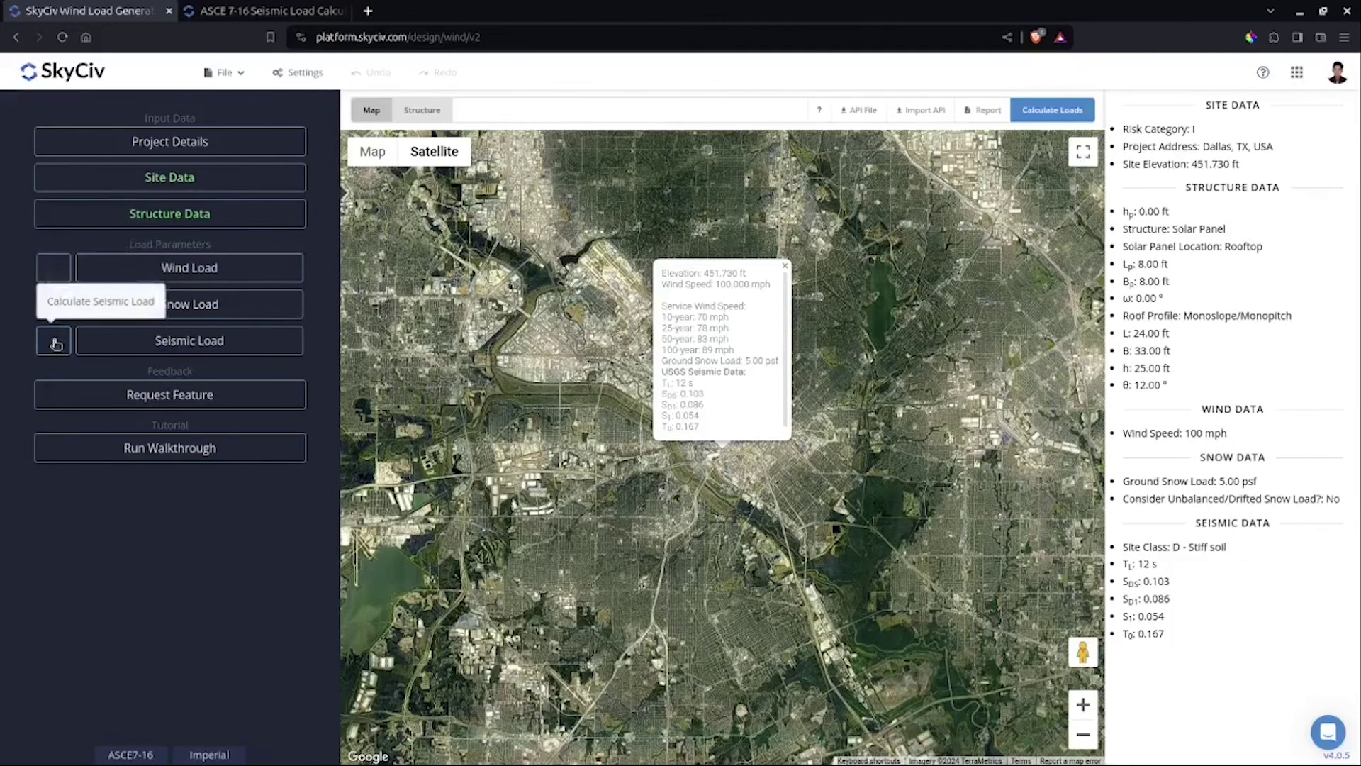
click(218, 347)
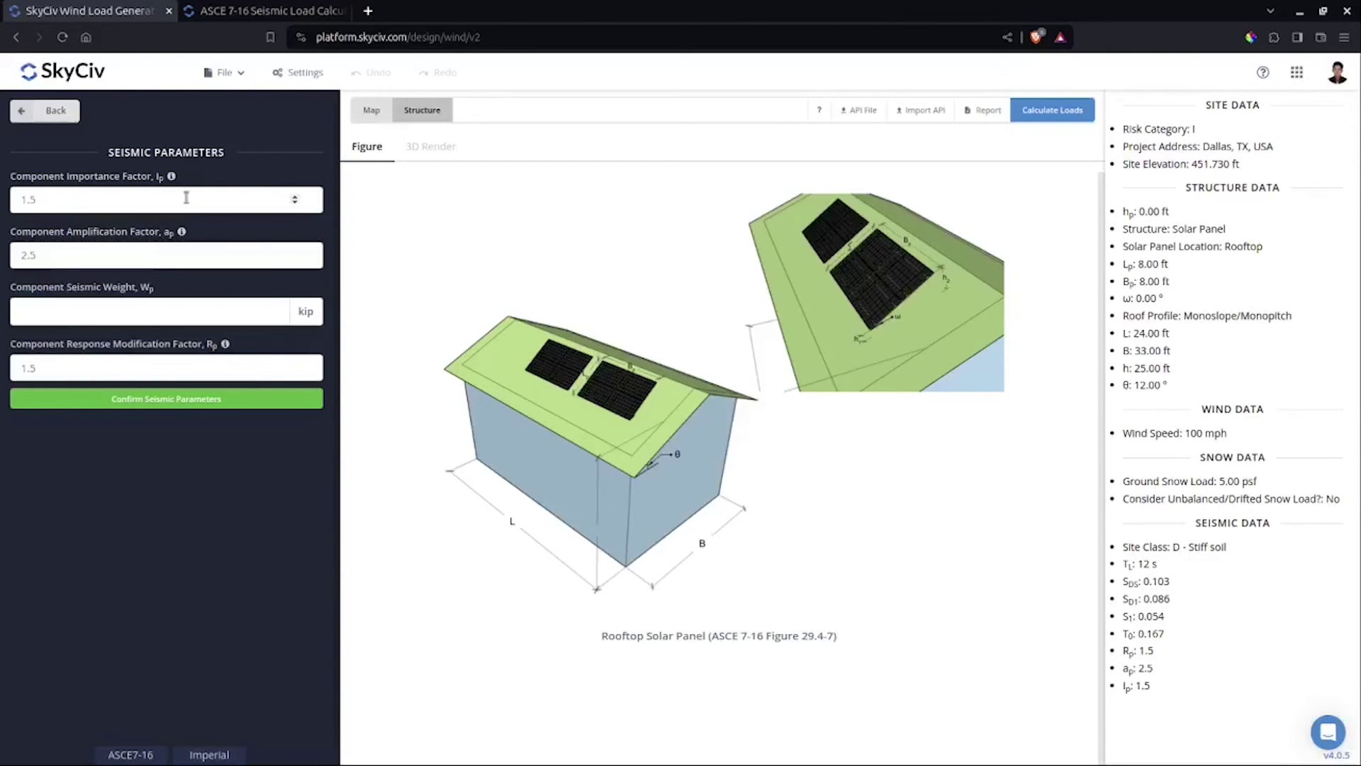
click(261, 312)
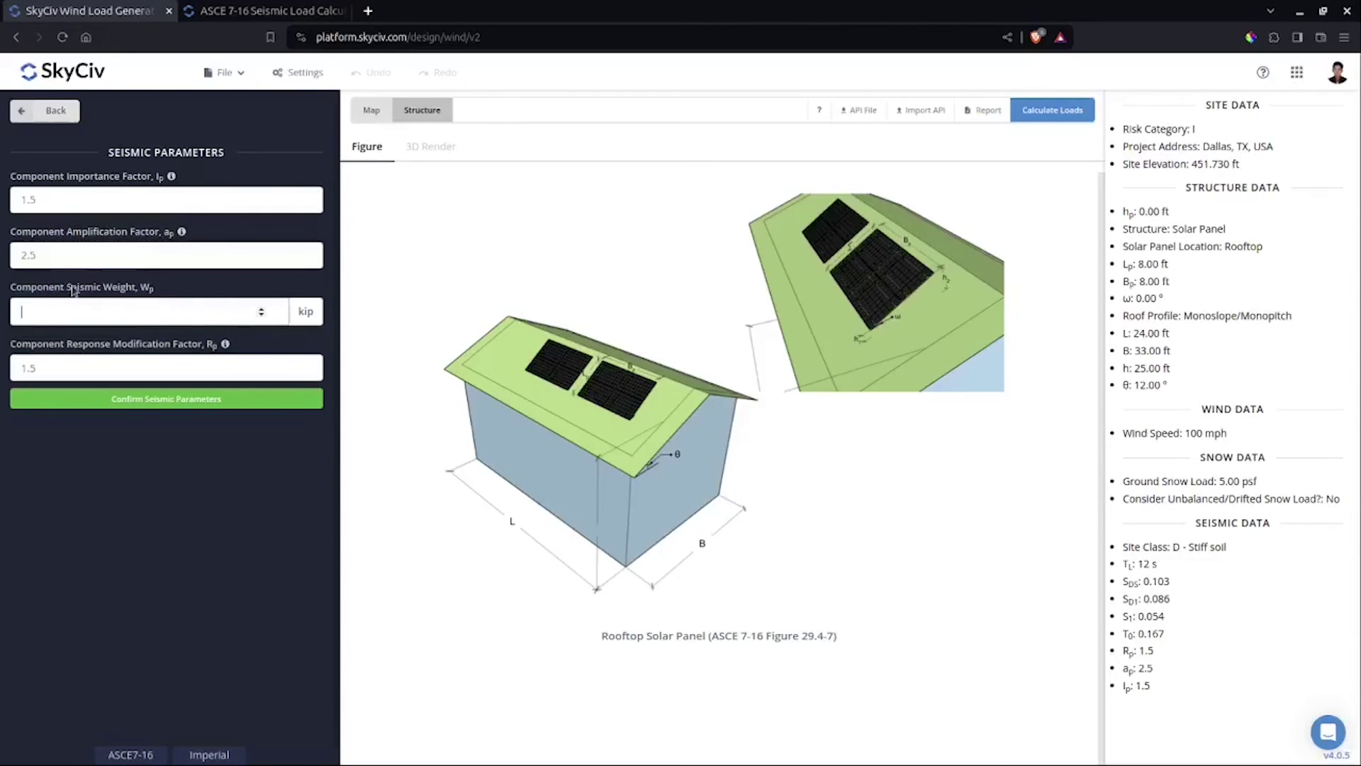
text(100)
click(269, 483)
click(138, 308)
click(241, 402)
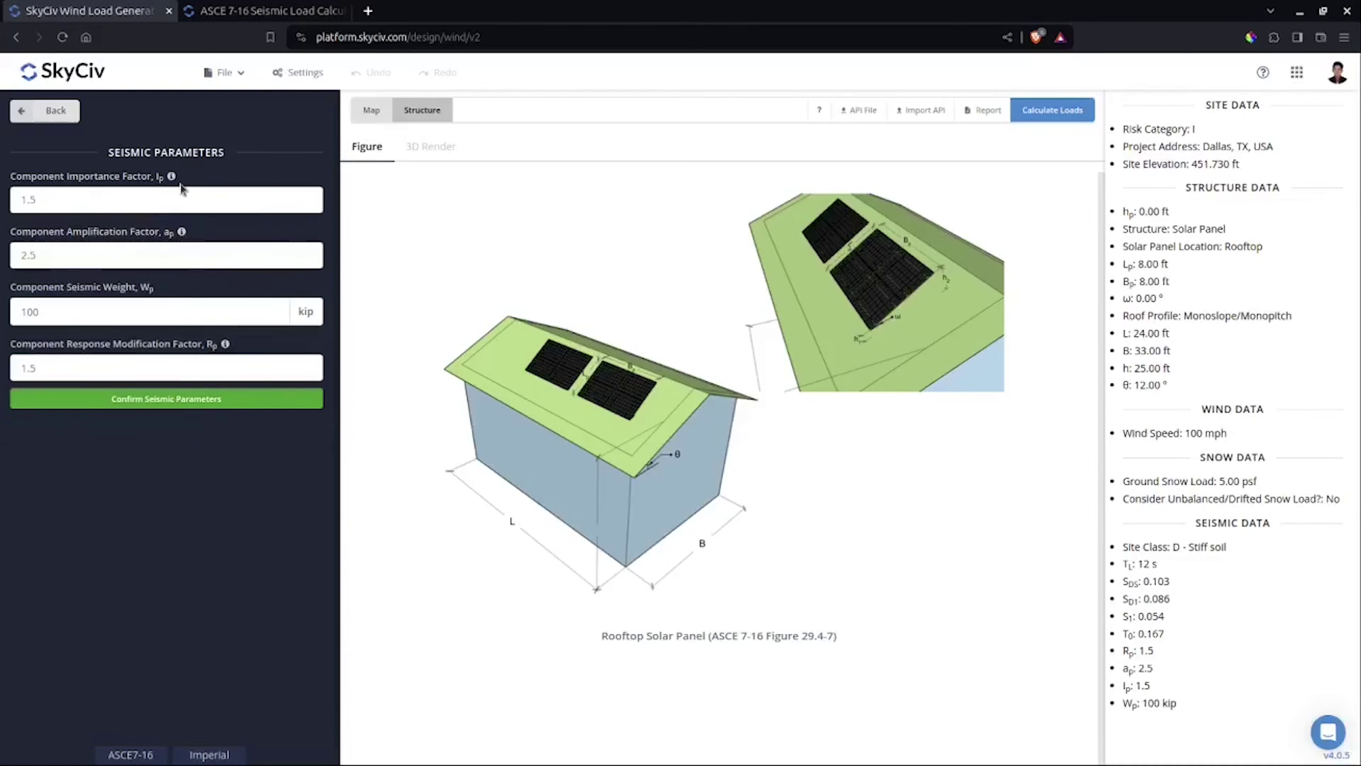
Check the code references for the component importance, amplification and response modification factors, and confirm the seismic parameters with their default values.
mouse_move(172, 178)
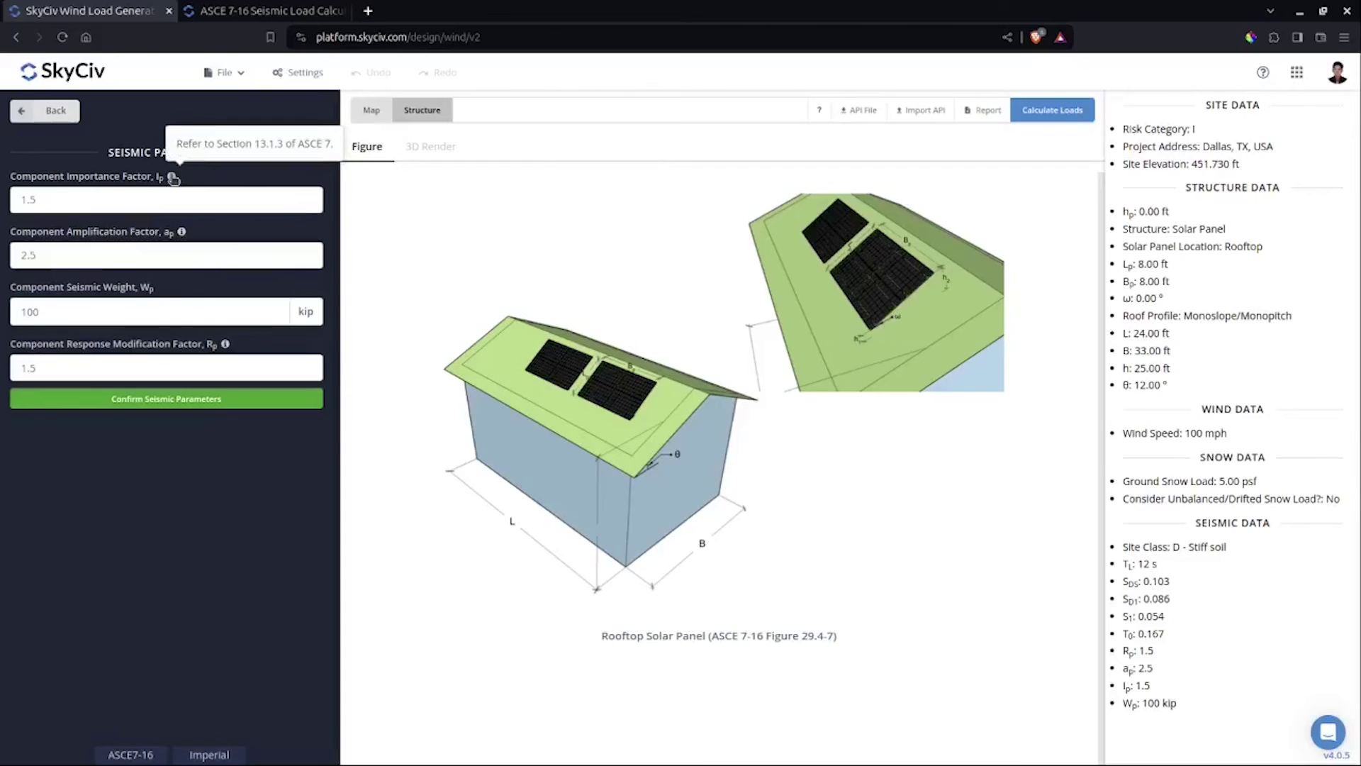
mouse_move(183, 231)
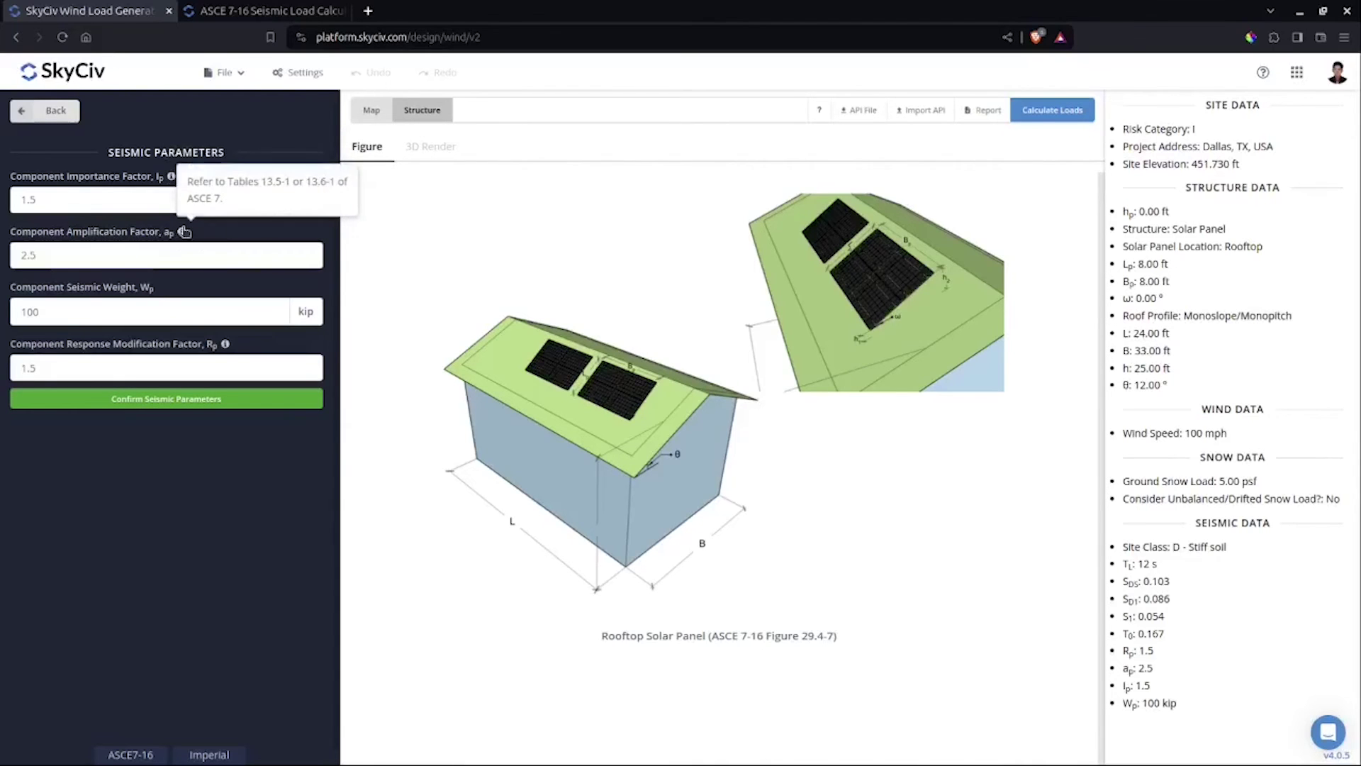
mouse_move(226, 346)
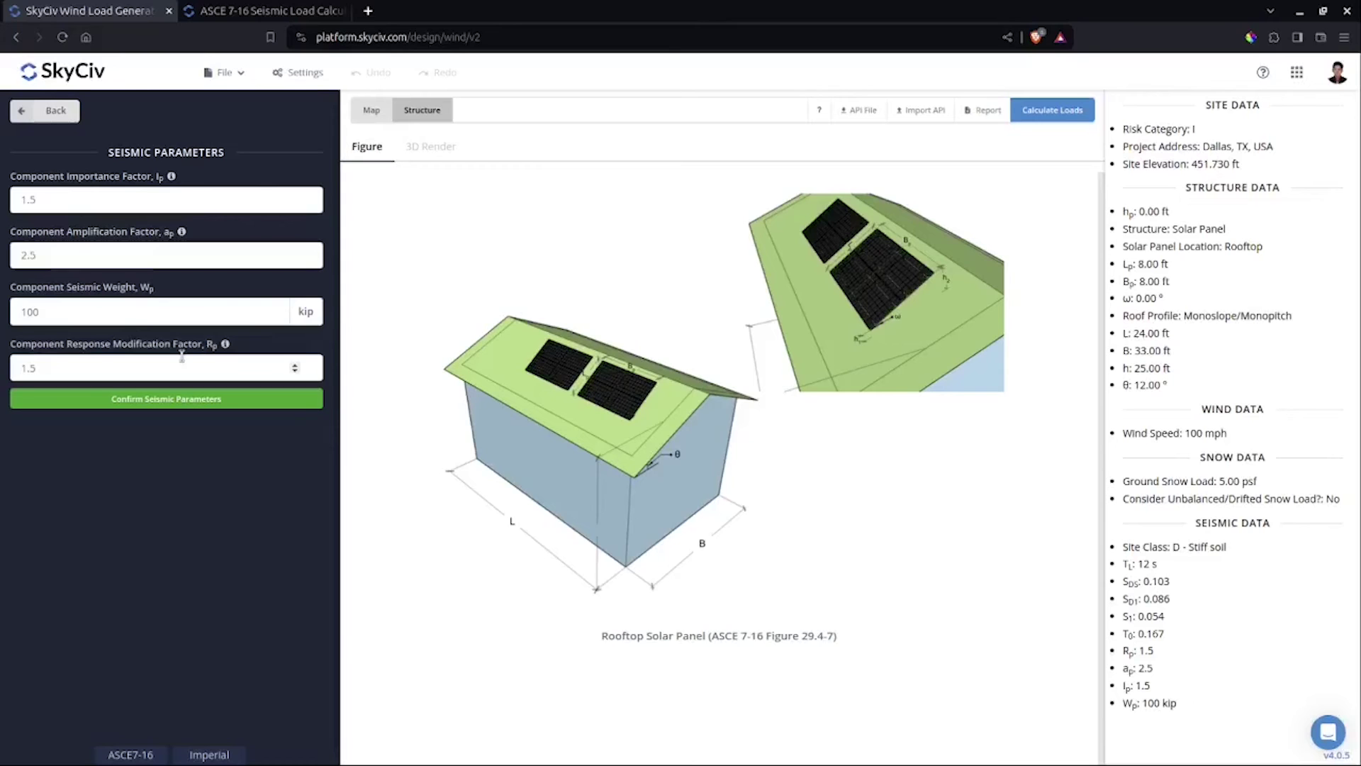
click(210, 399)
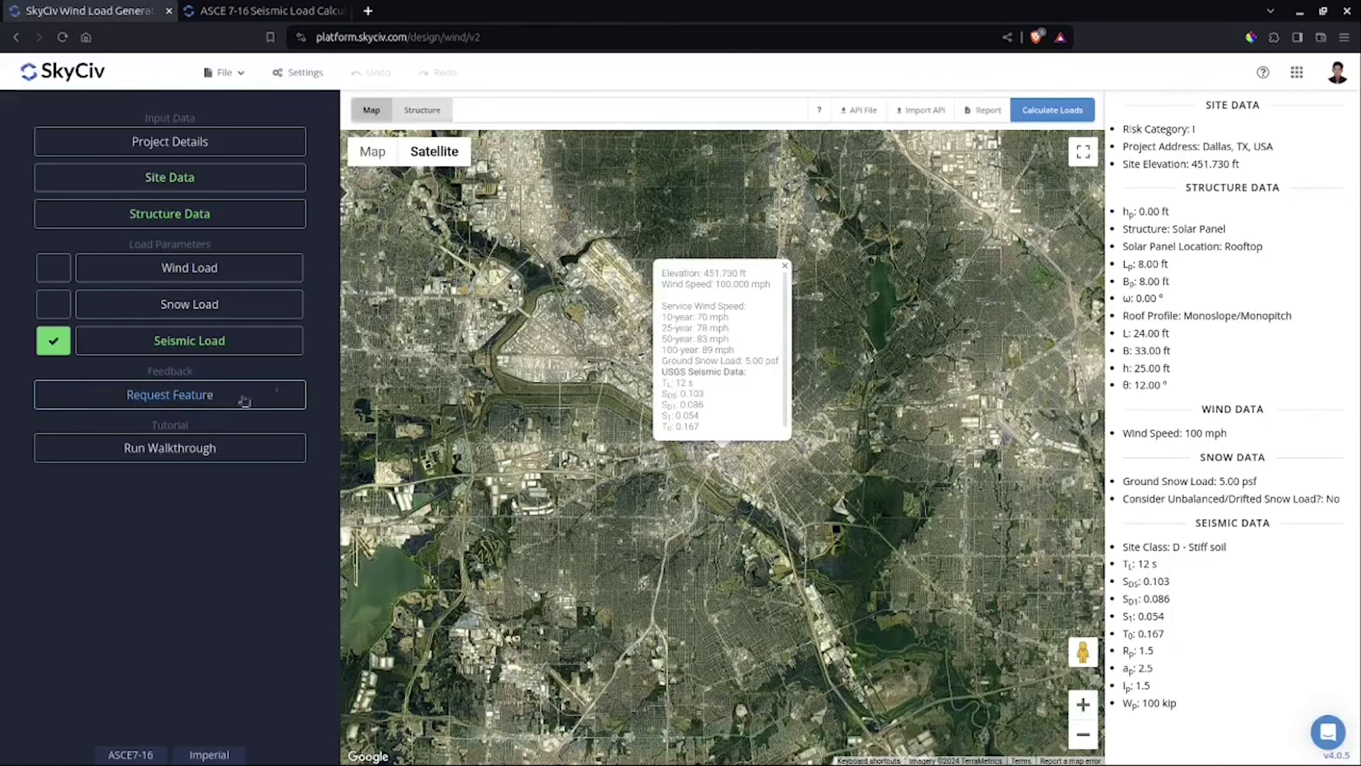
Calculate the loads and examine the horizontal and vertical seismic forces and the design response spectrum for the rooftop solar panel.
click(1074, 115)
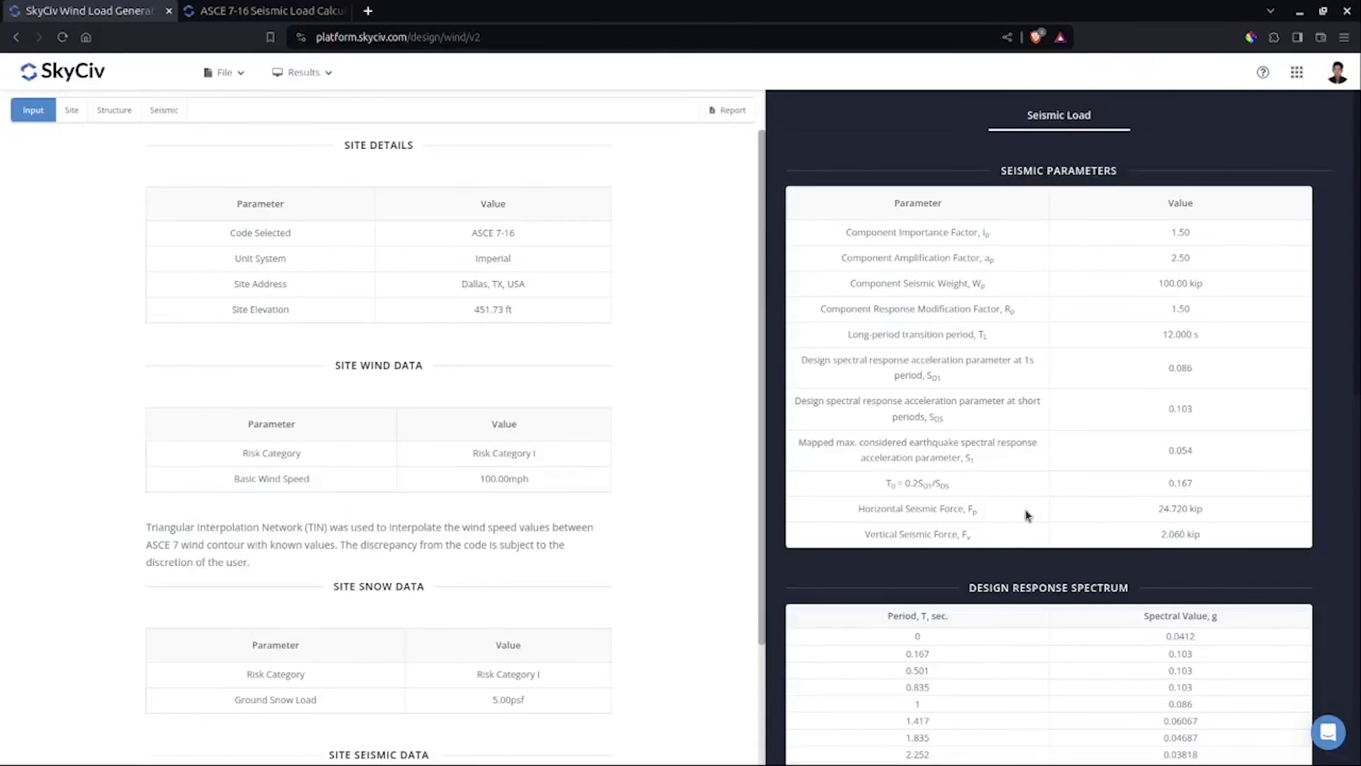
drag(858, 510, 985, 519)
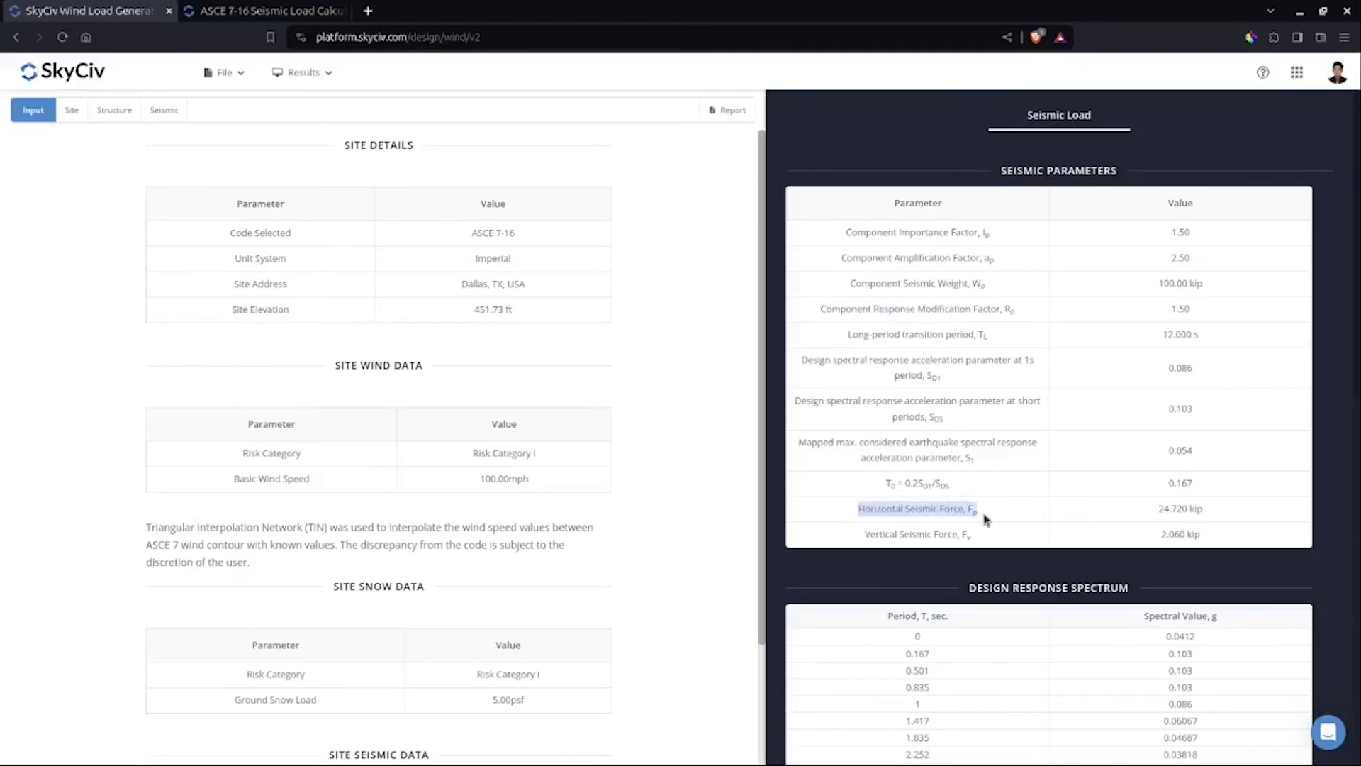
drag(985, 541, 865, 539)
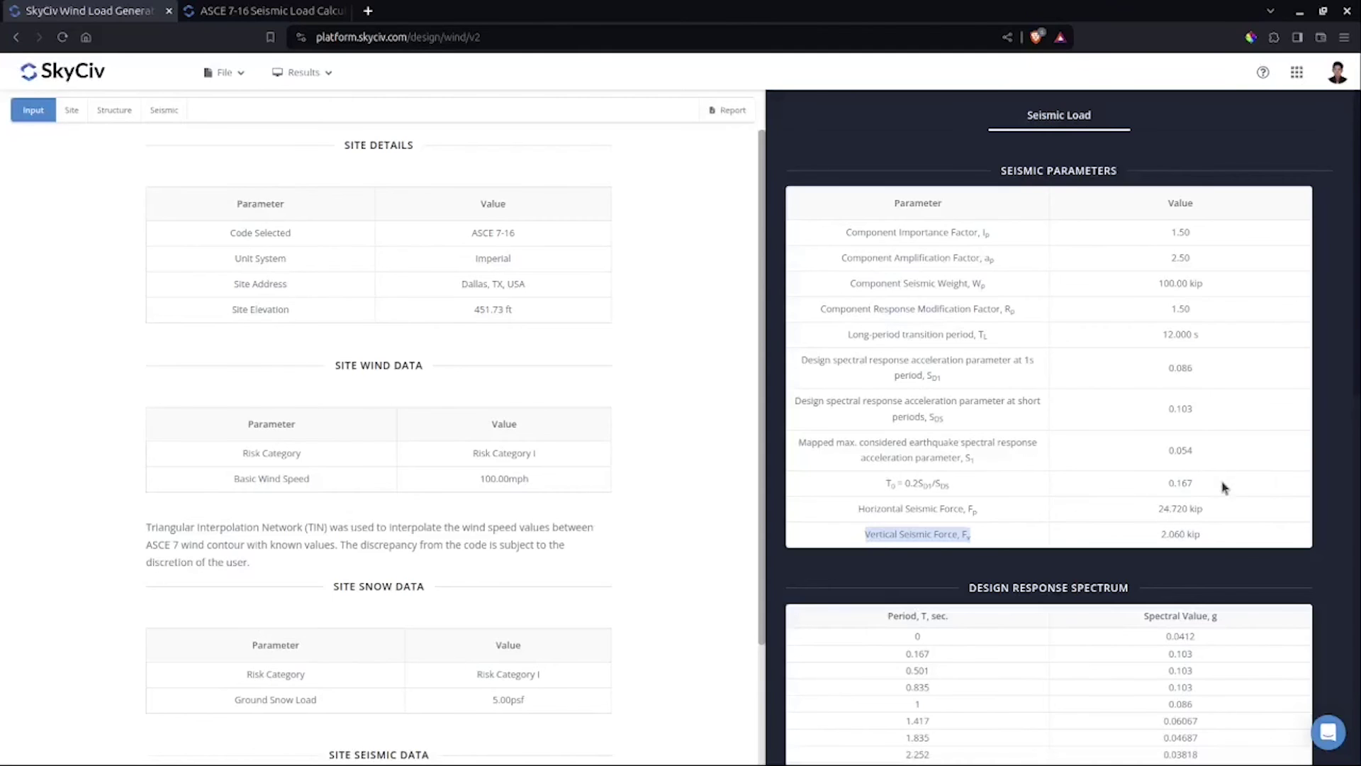
click(1207, 522)
scroll(1219, 516, down, 5)
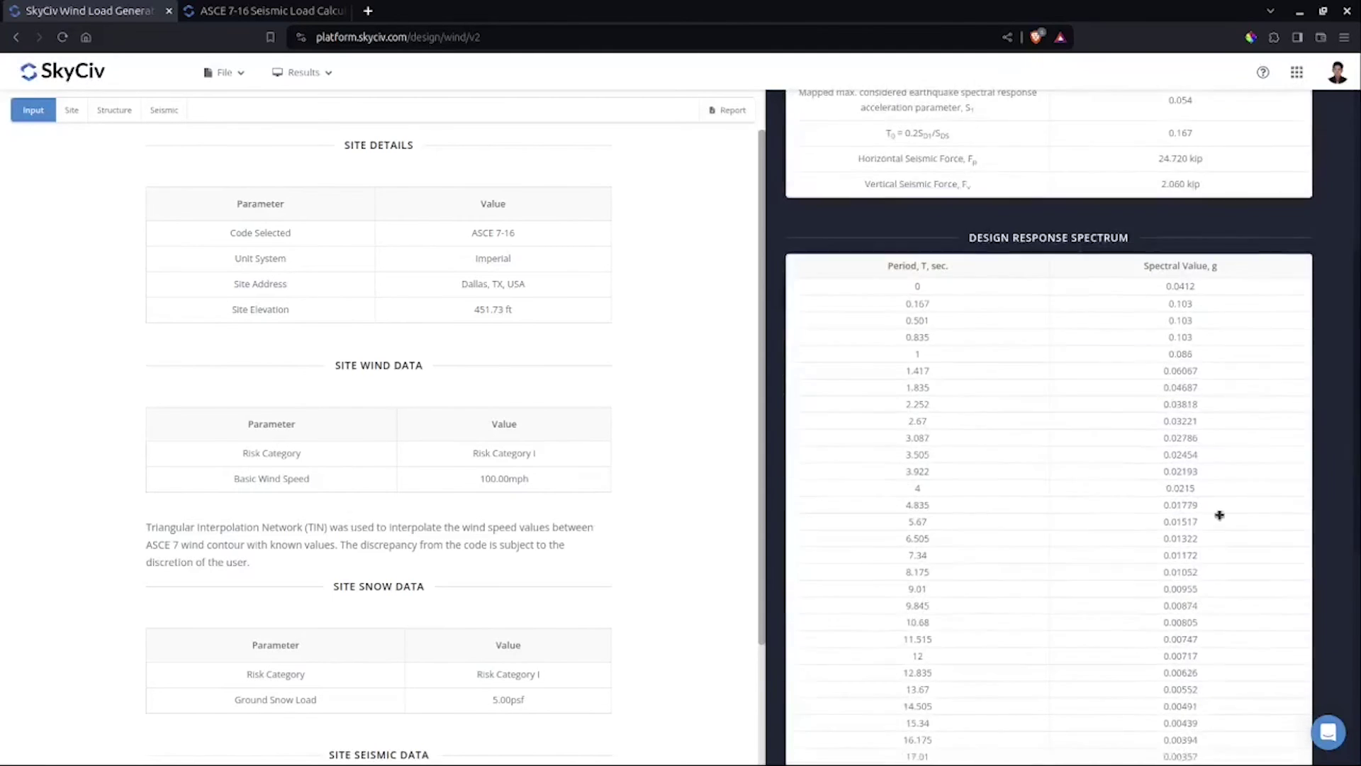
scroll(1220, 515, up, 4)
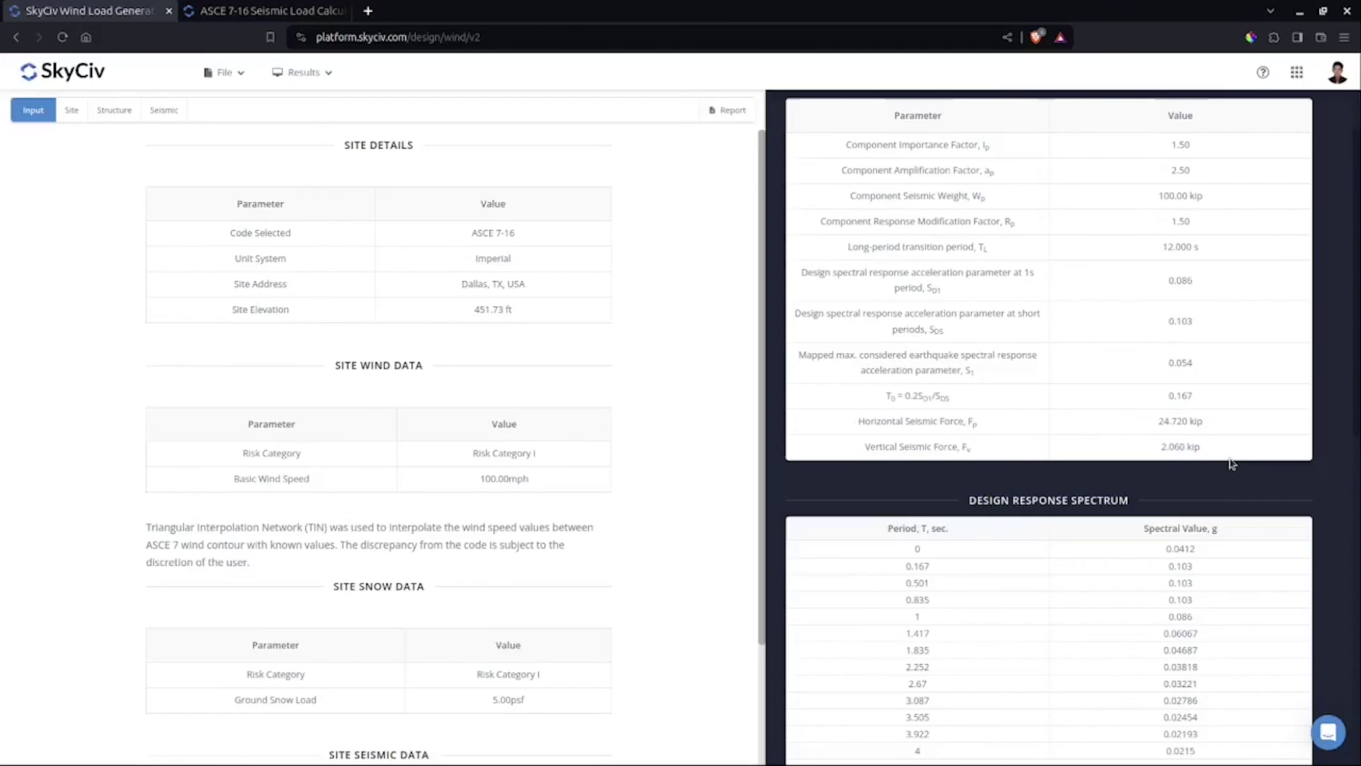
Compare the rooftop solar panel's seismic forces with its response spectrum data and open the detailed seismic calculation report.
drag(1205, 452, 1157, 423)
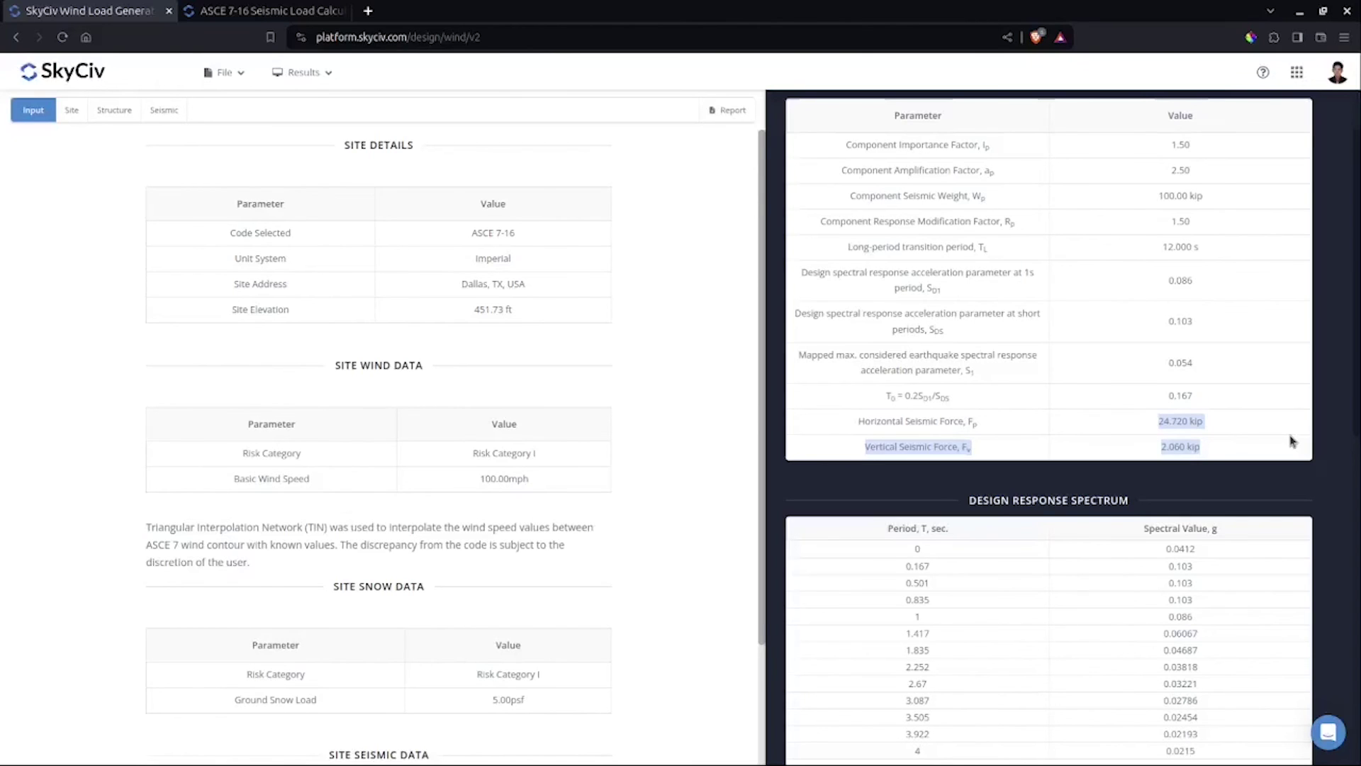
scroll(1269, 489, down, 10)
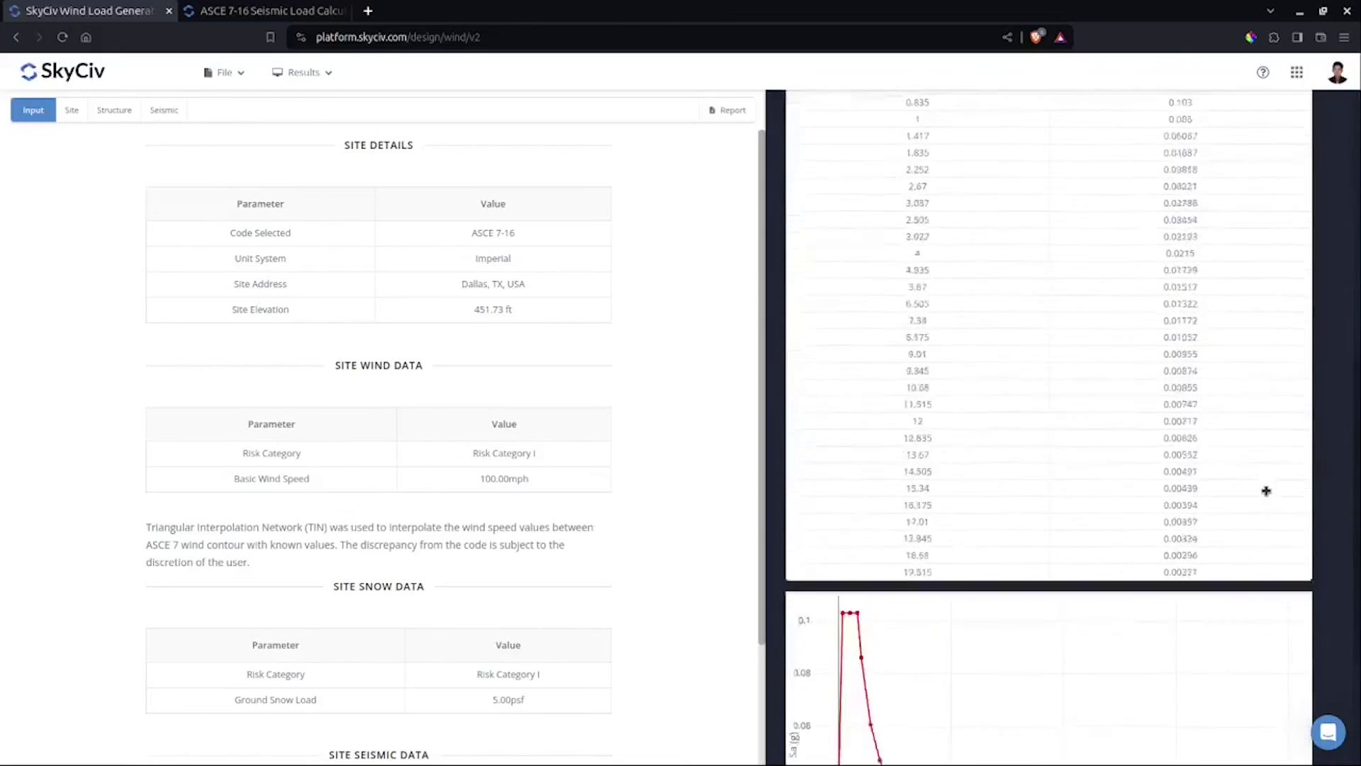
scroll(1234, 532, up, 6)
scroll(1219, 470, down, 6)
click(1095, 721)
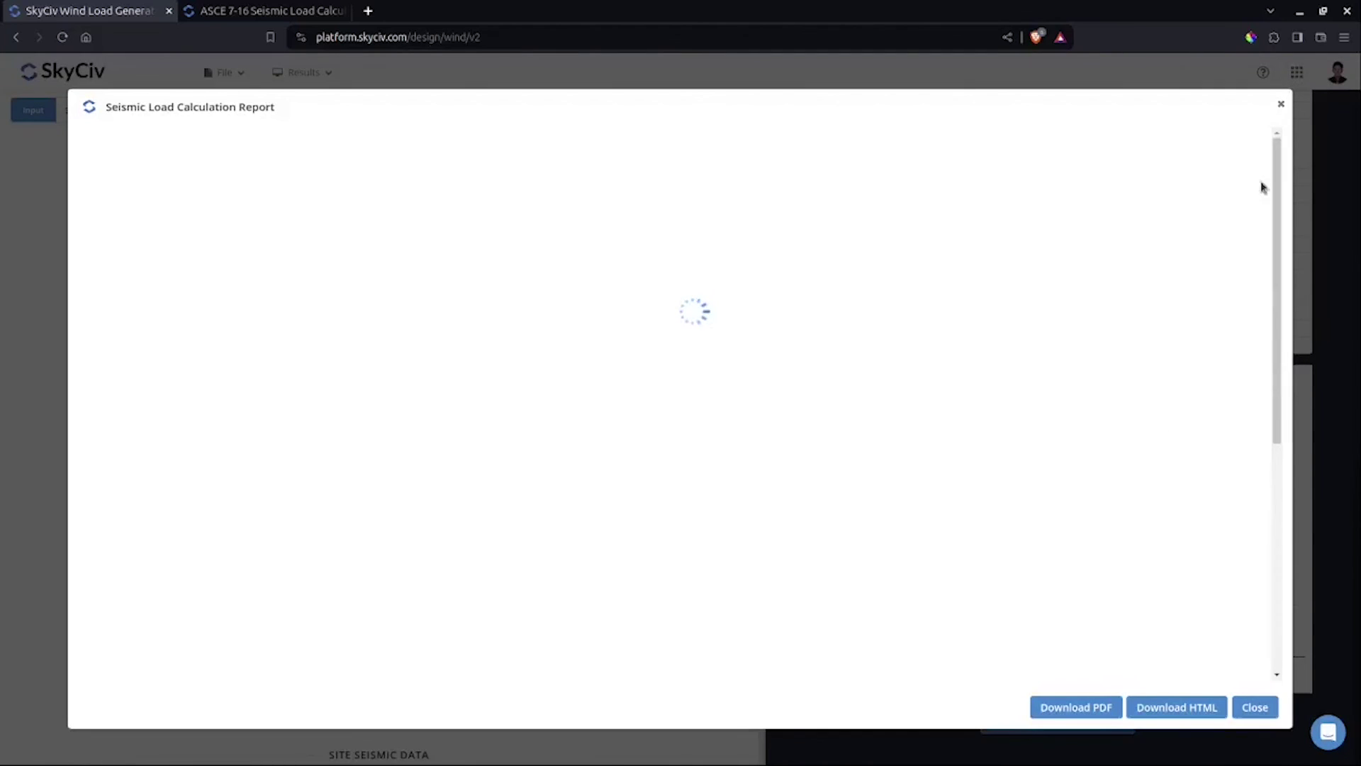
Examine the horizontal design force, its minimum and maximum limits, and the vertical force equations in the seismic report, and close it.
drag(1280, 168, 1155, 425)
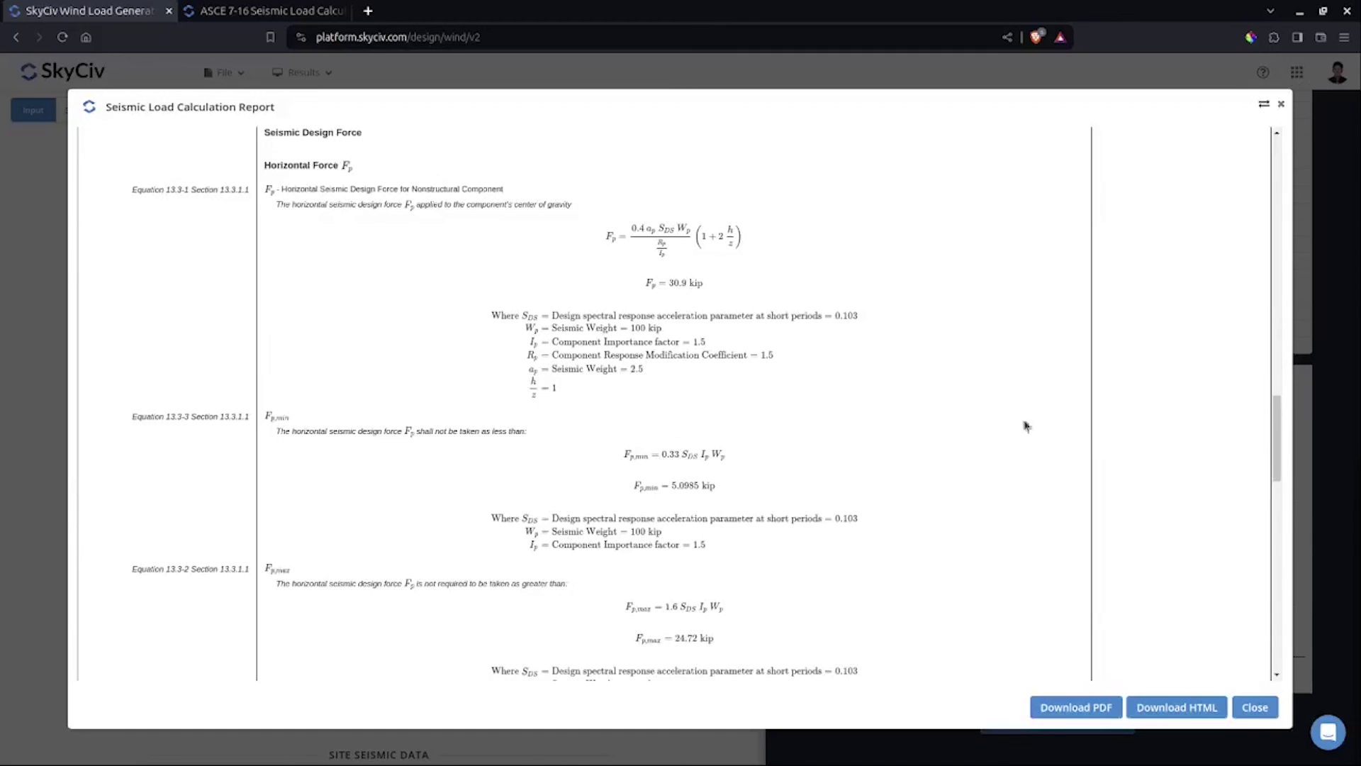
scroll(935, 397, down, 10)
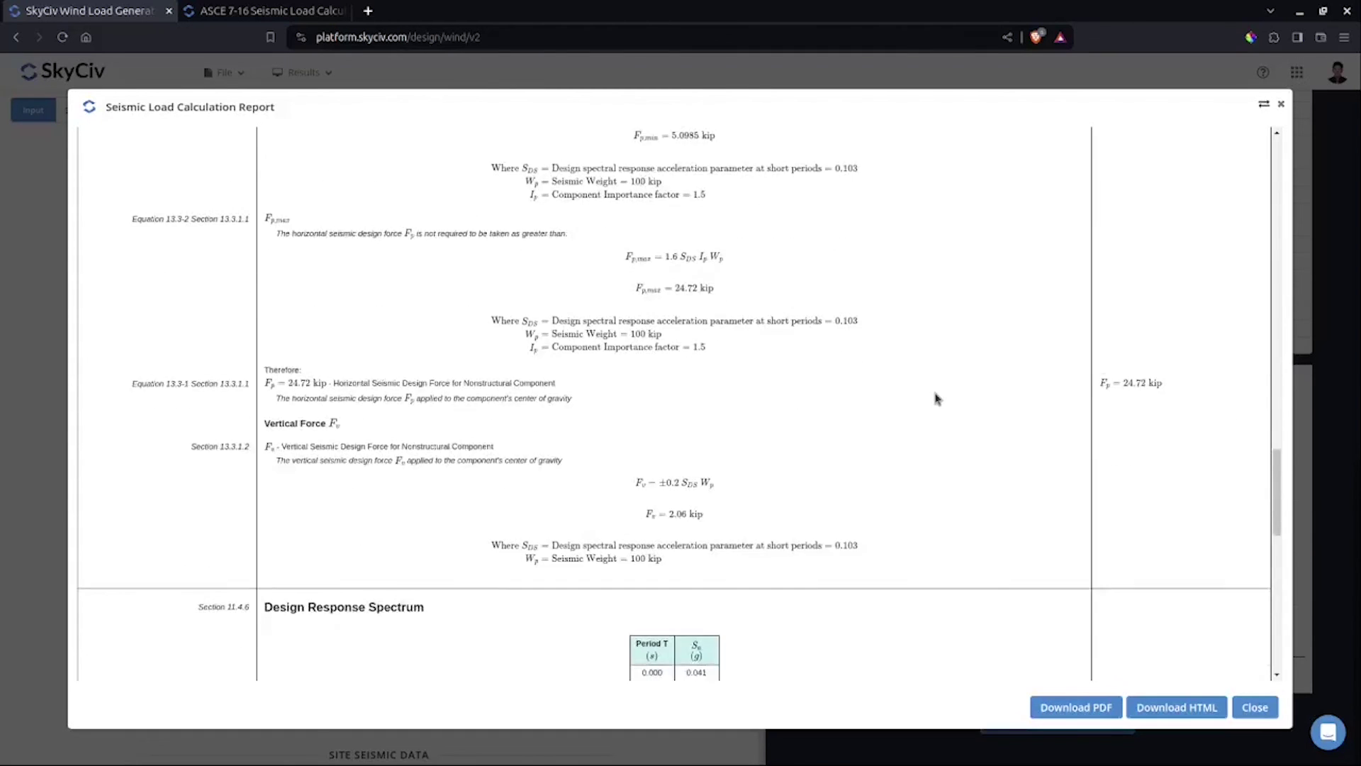
scroll(931, 395, up, 5)
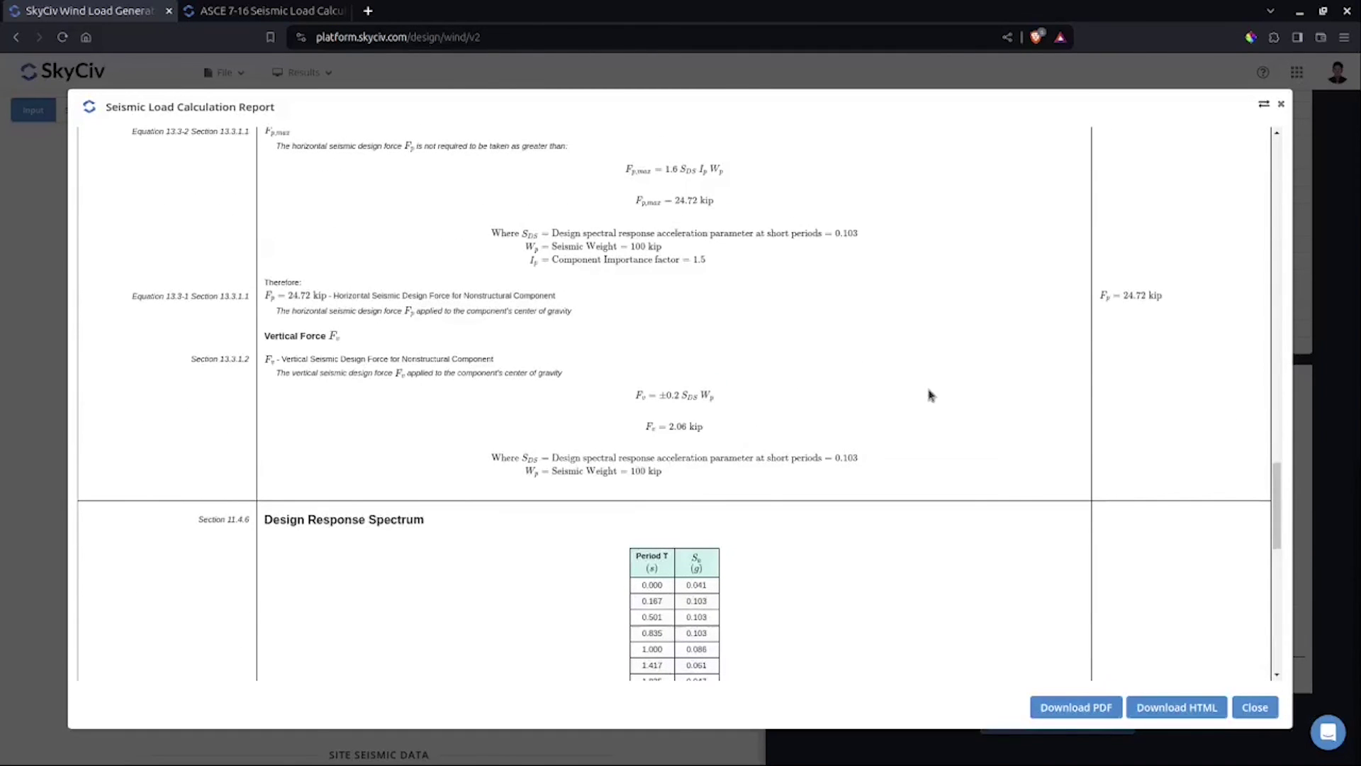
scroll(931, 395, up, 6)
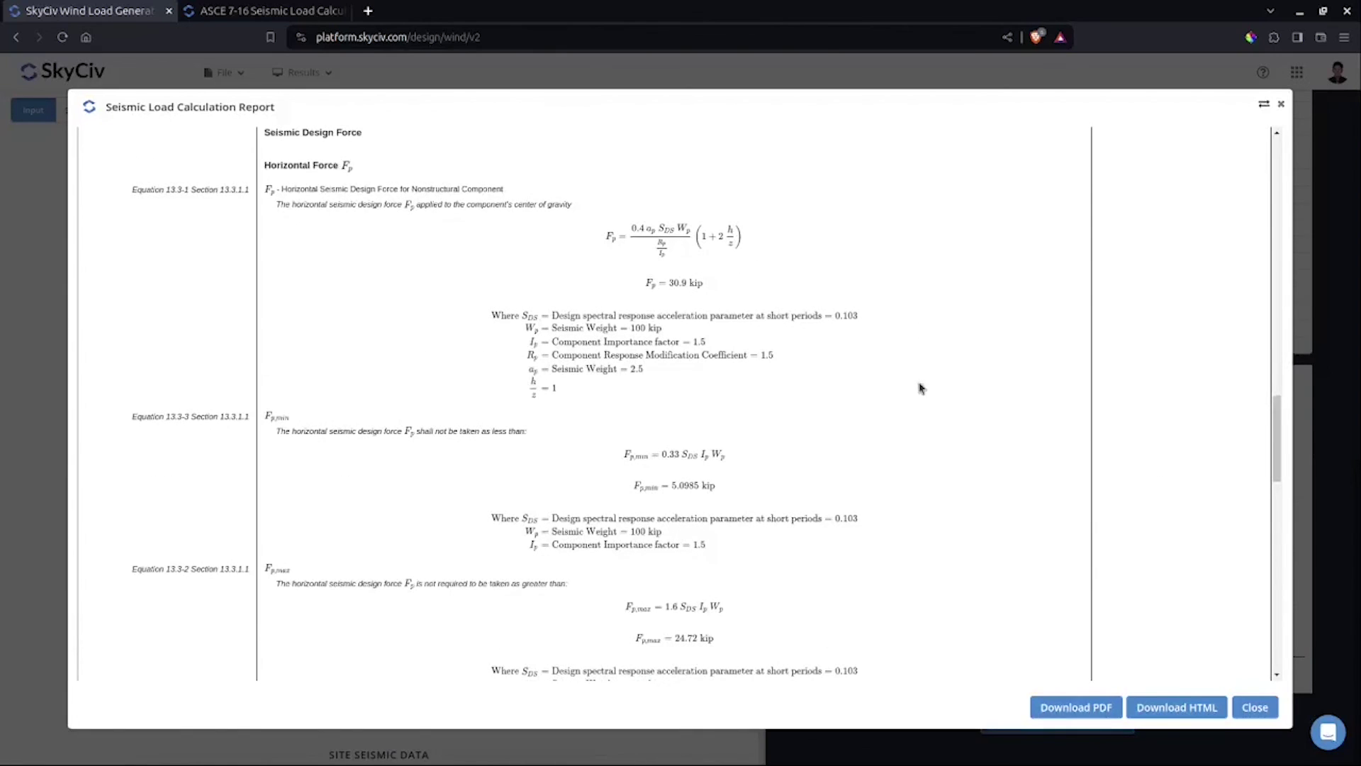
scroll(800, 359, up, 1)
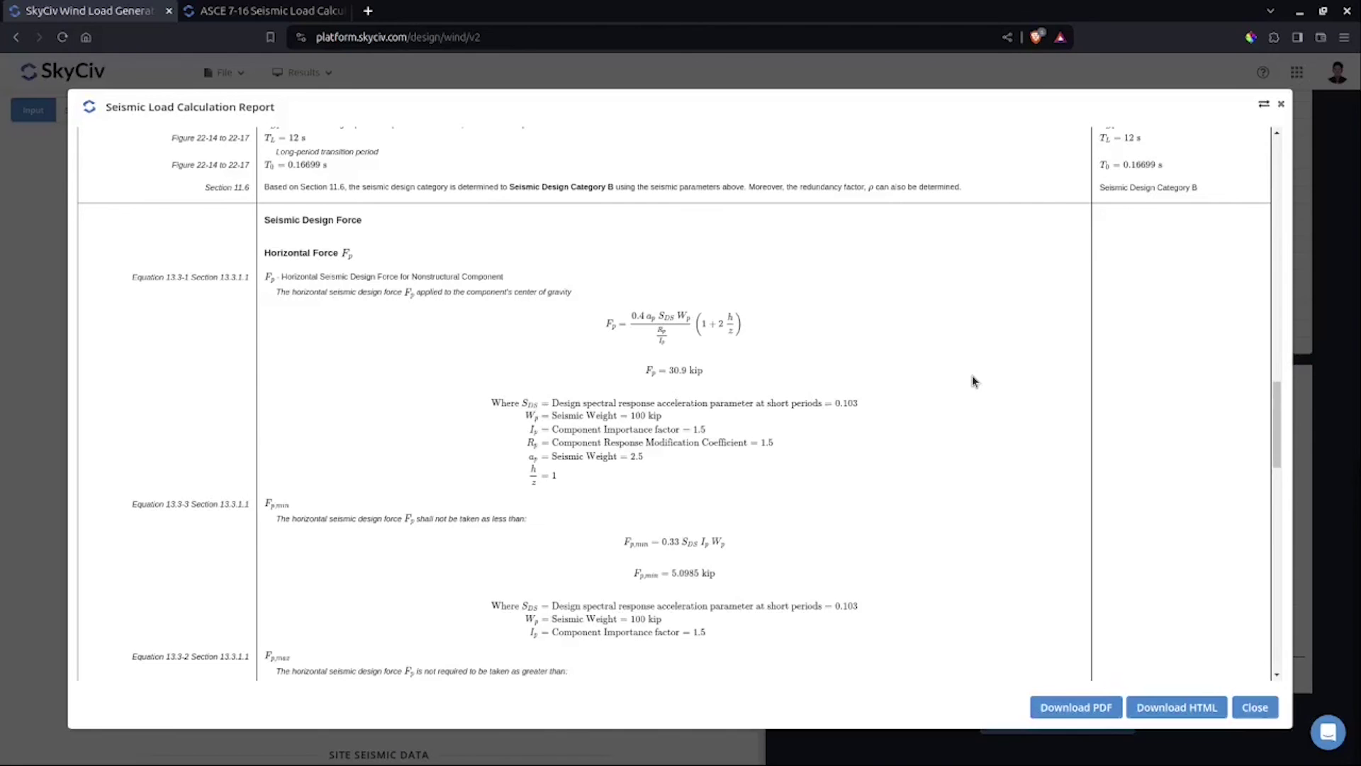
scroll(692, 400, down, 2)
scroll(733, 394, down, 15)
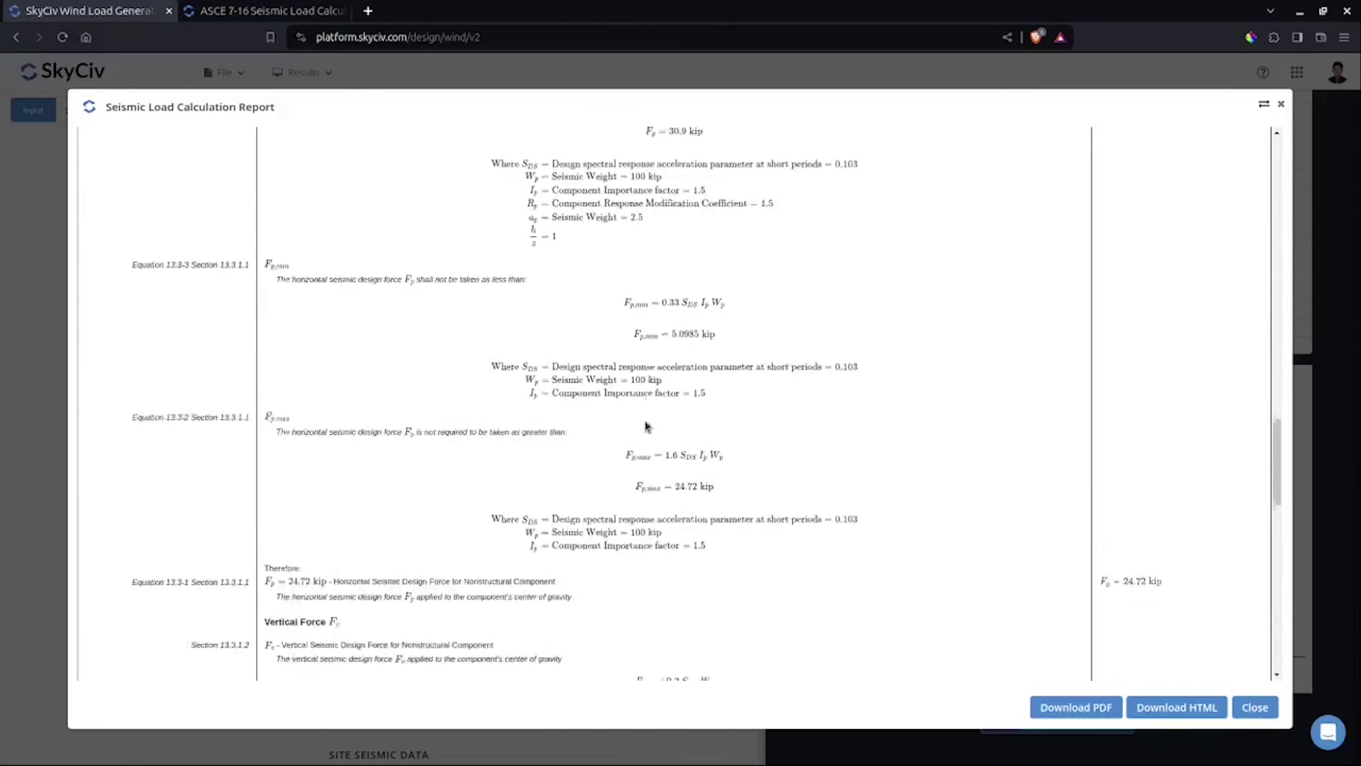
scroll(1104, 611, up, 15)
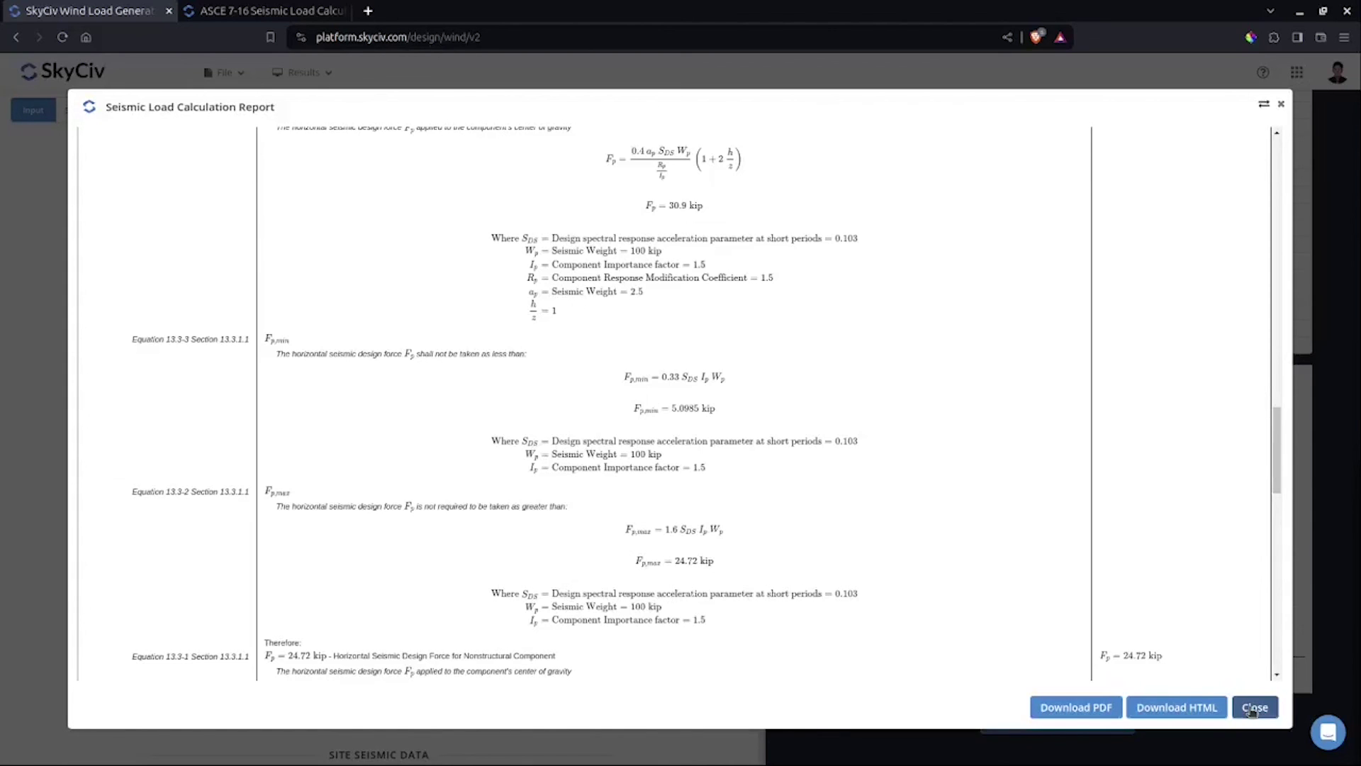
click(1253, 708)
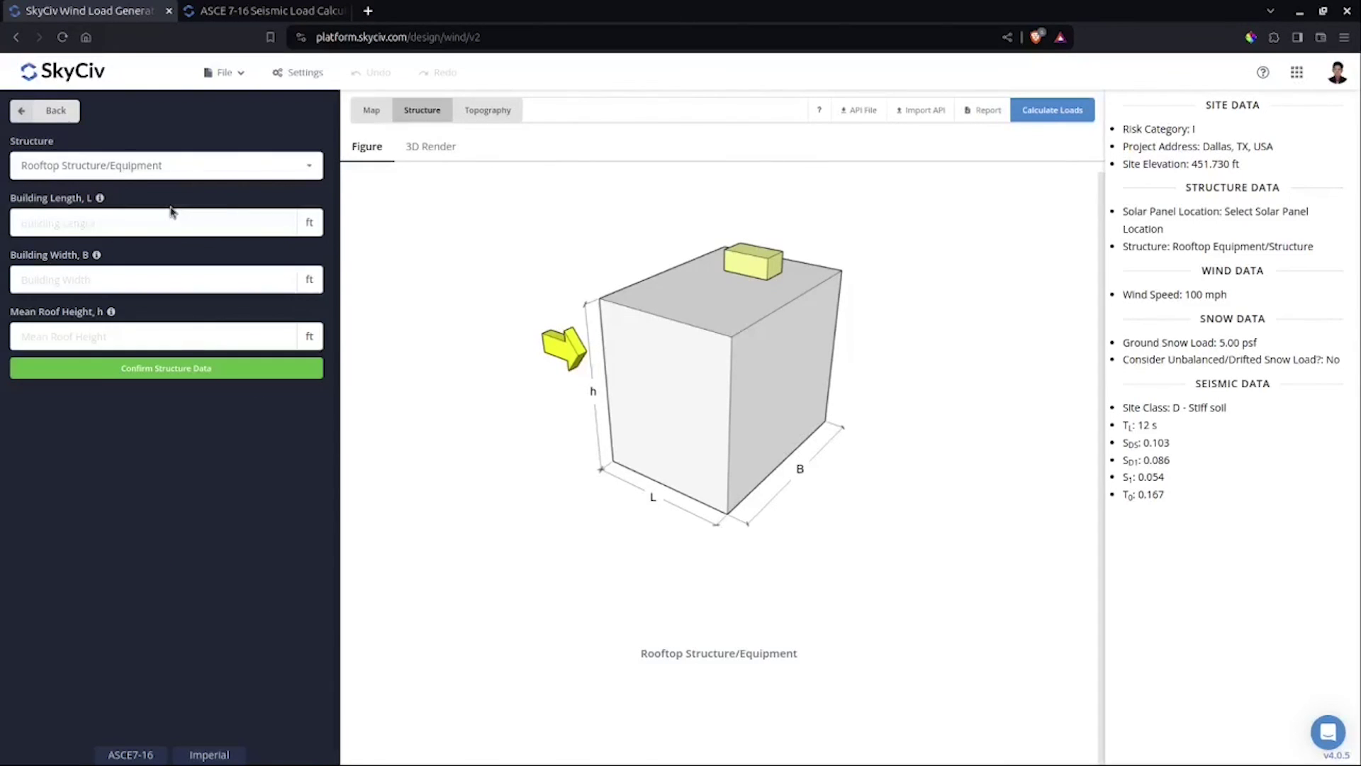
Set the rooftop equipment's building length and width to 24 ft and mean roof height to 17 ft, and confirm the structure data.
click(192, 218)
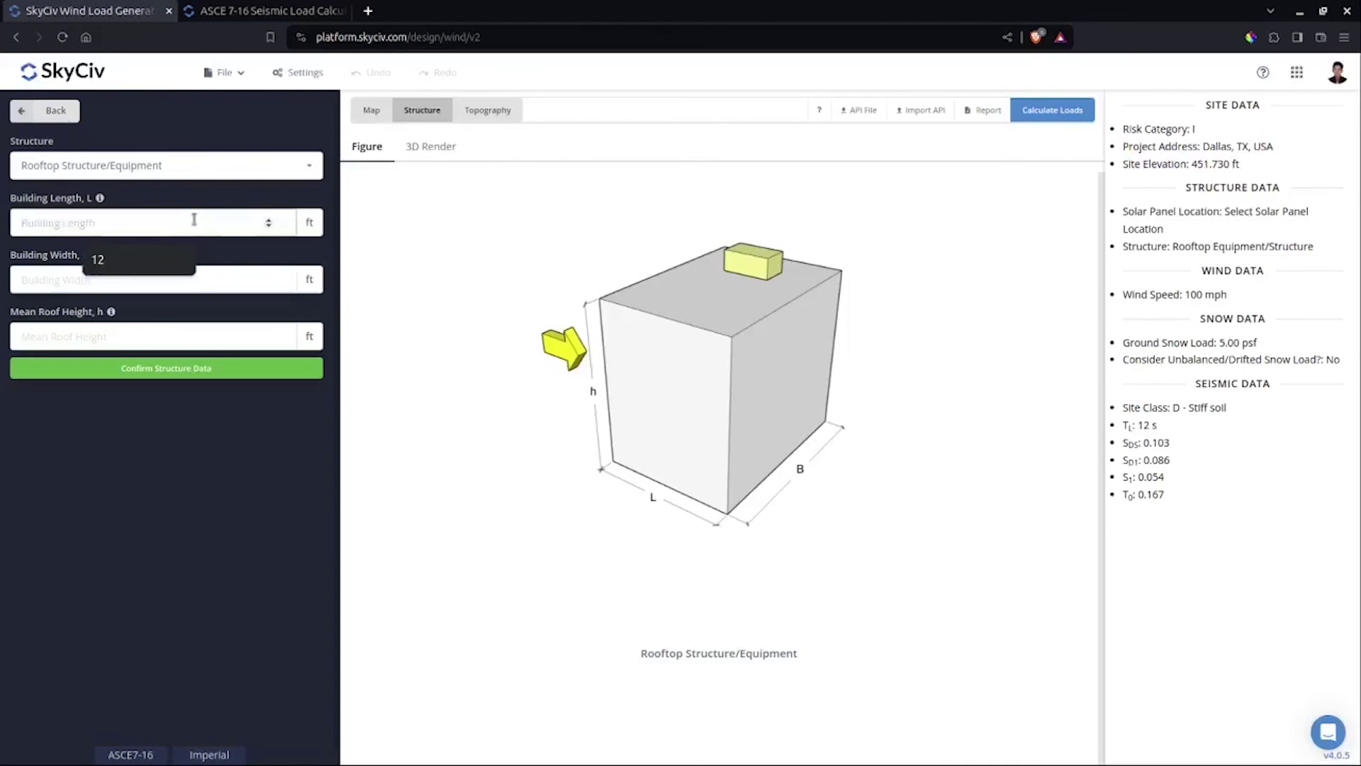
text(24)
key(Tab)
text(24)
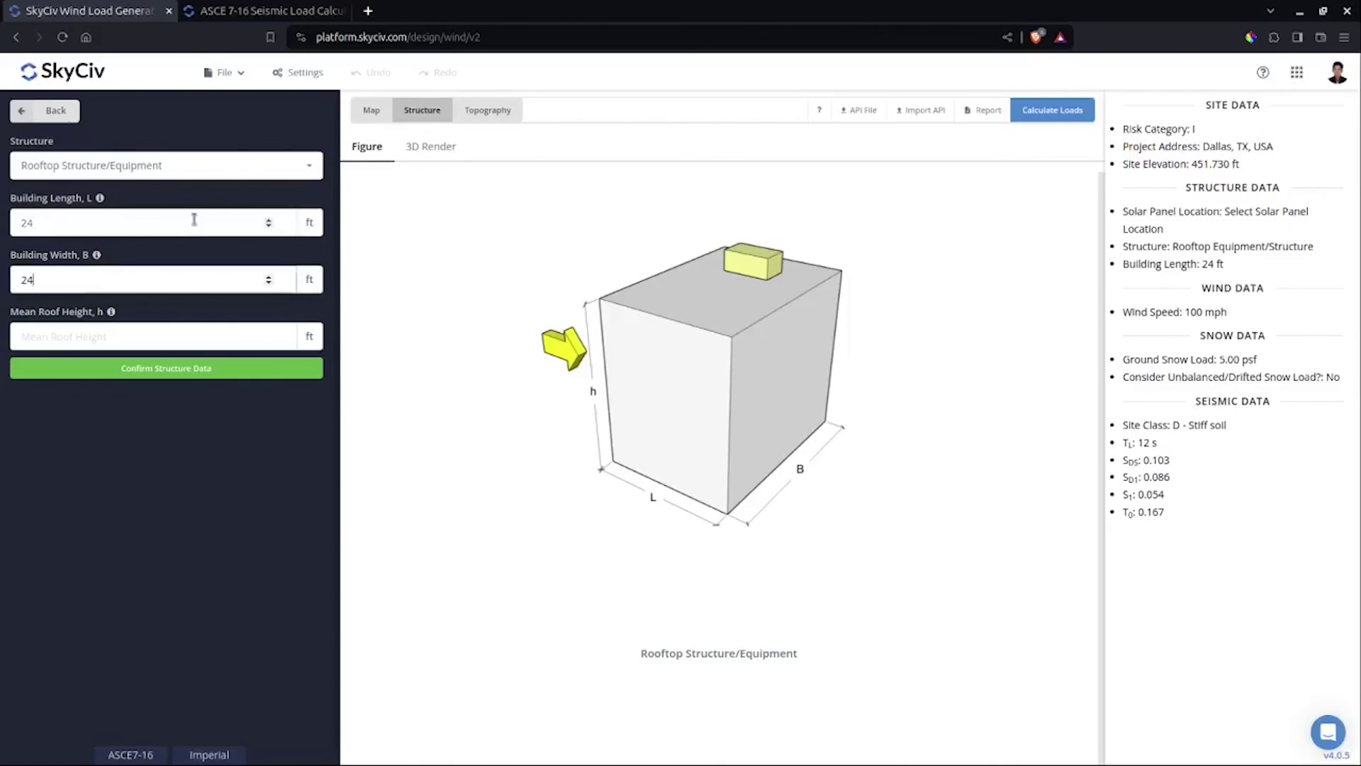
key(Tab)
text(17)
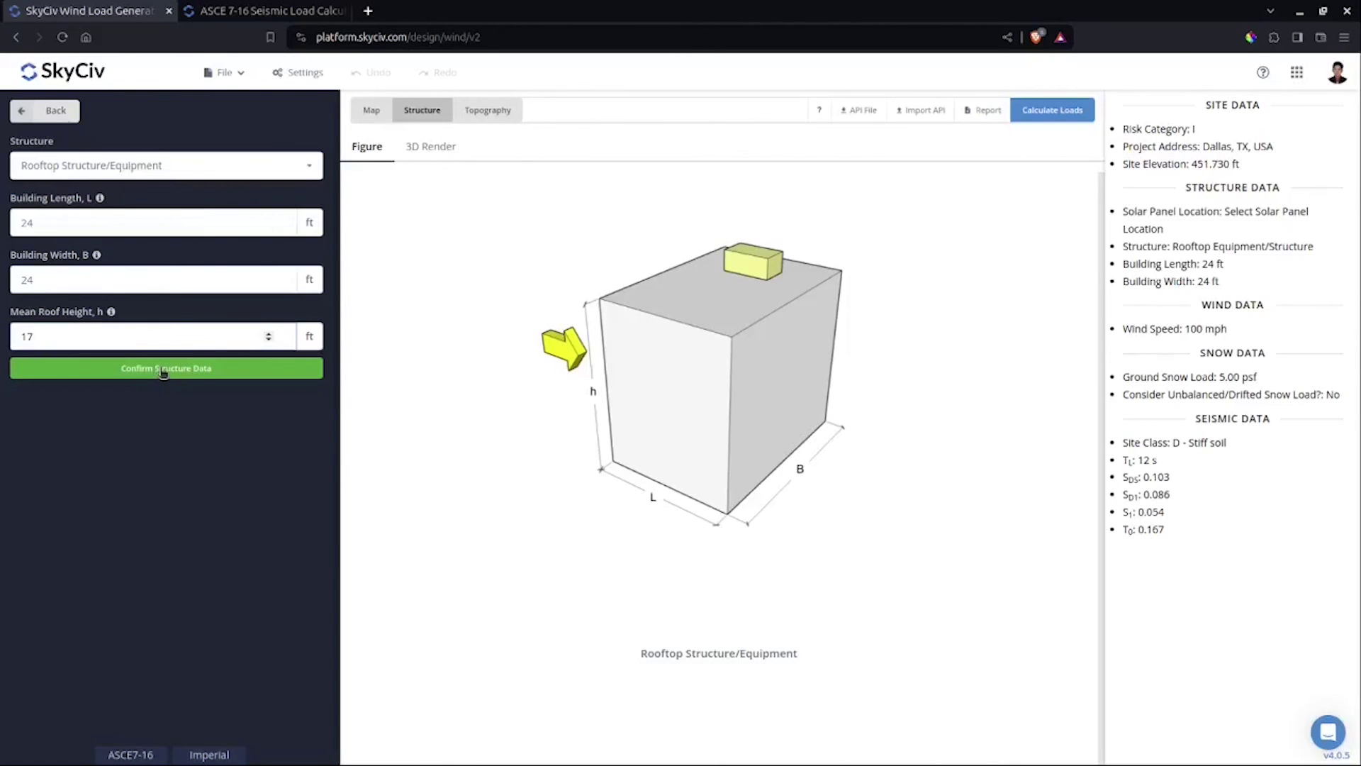
click(163, 369)
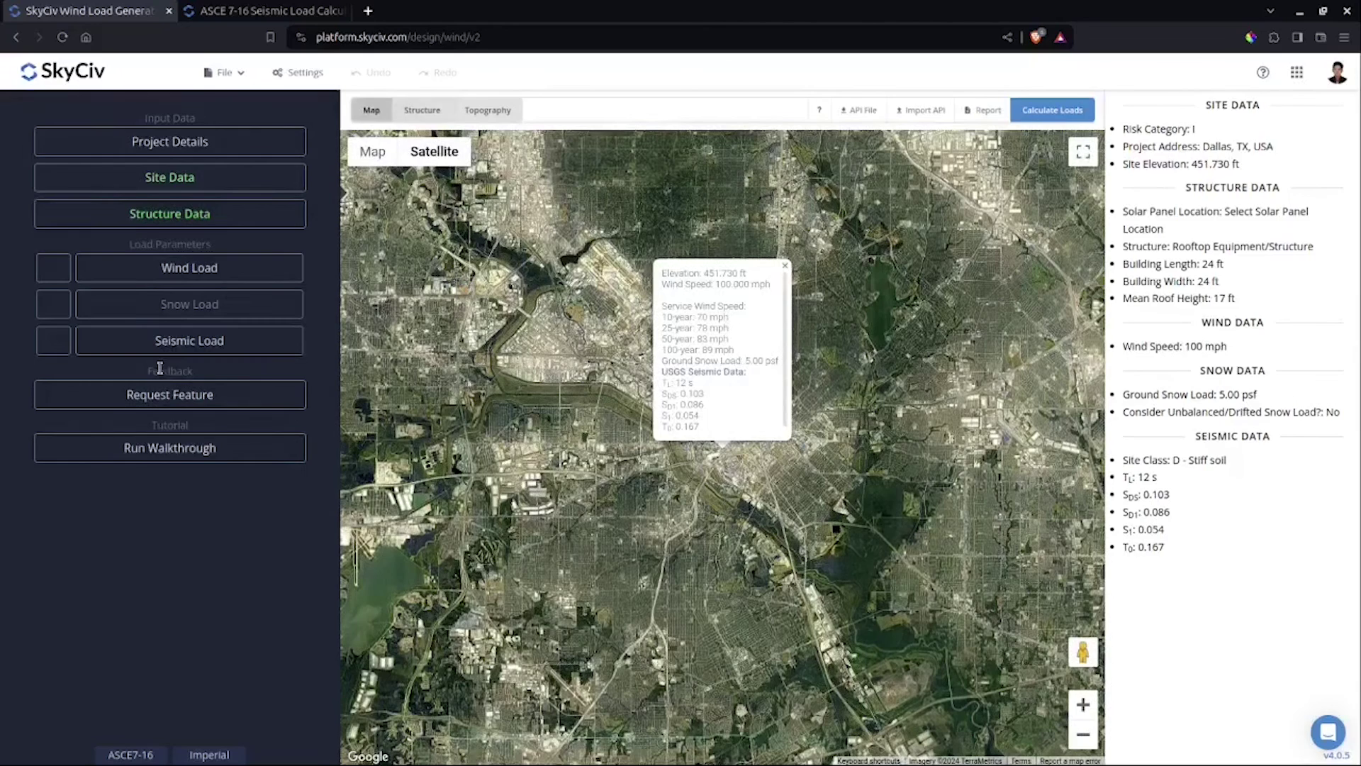
Include the seismic load, set the component seismic weight to 40 kip, and confirm the seismic parameters with the other defaults.
click(63, 350)
click(201, 350)
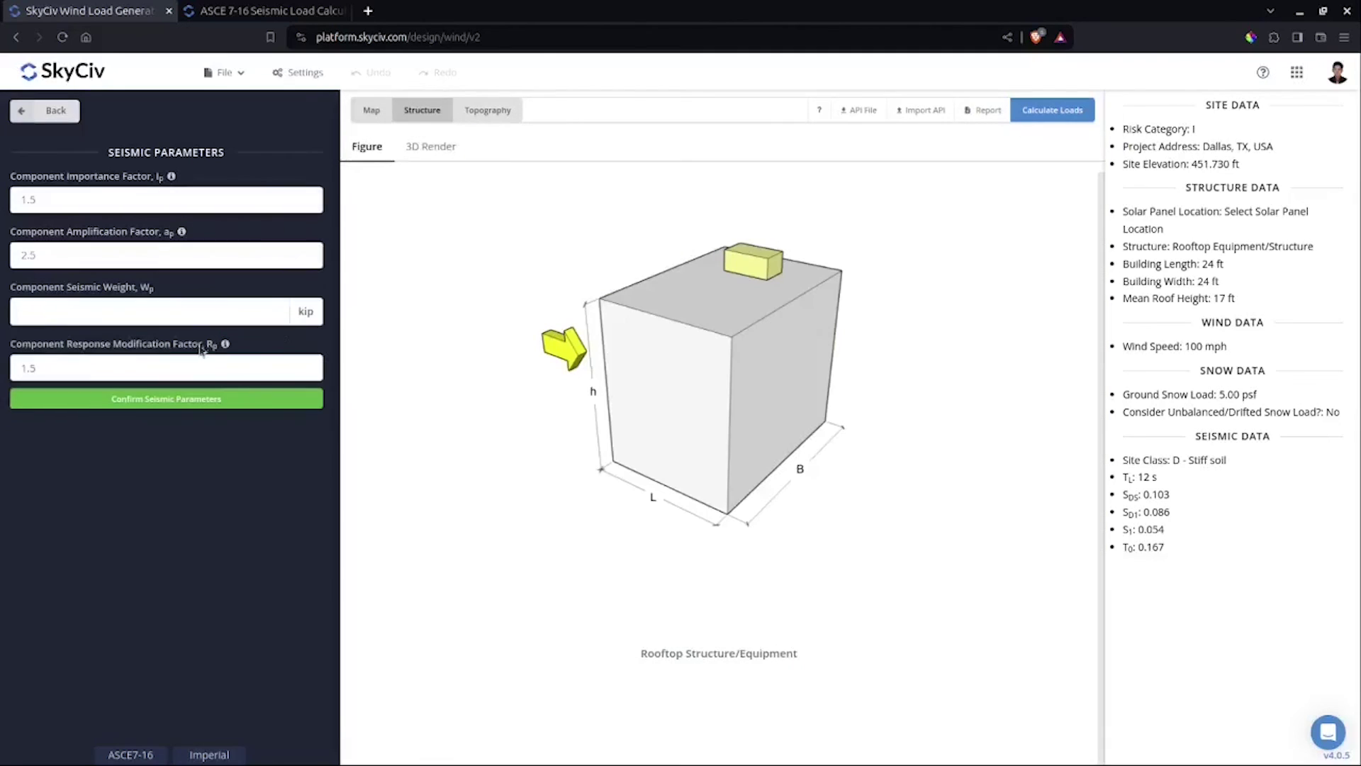
click(160, 311)
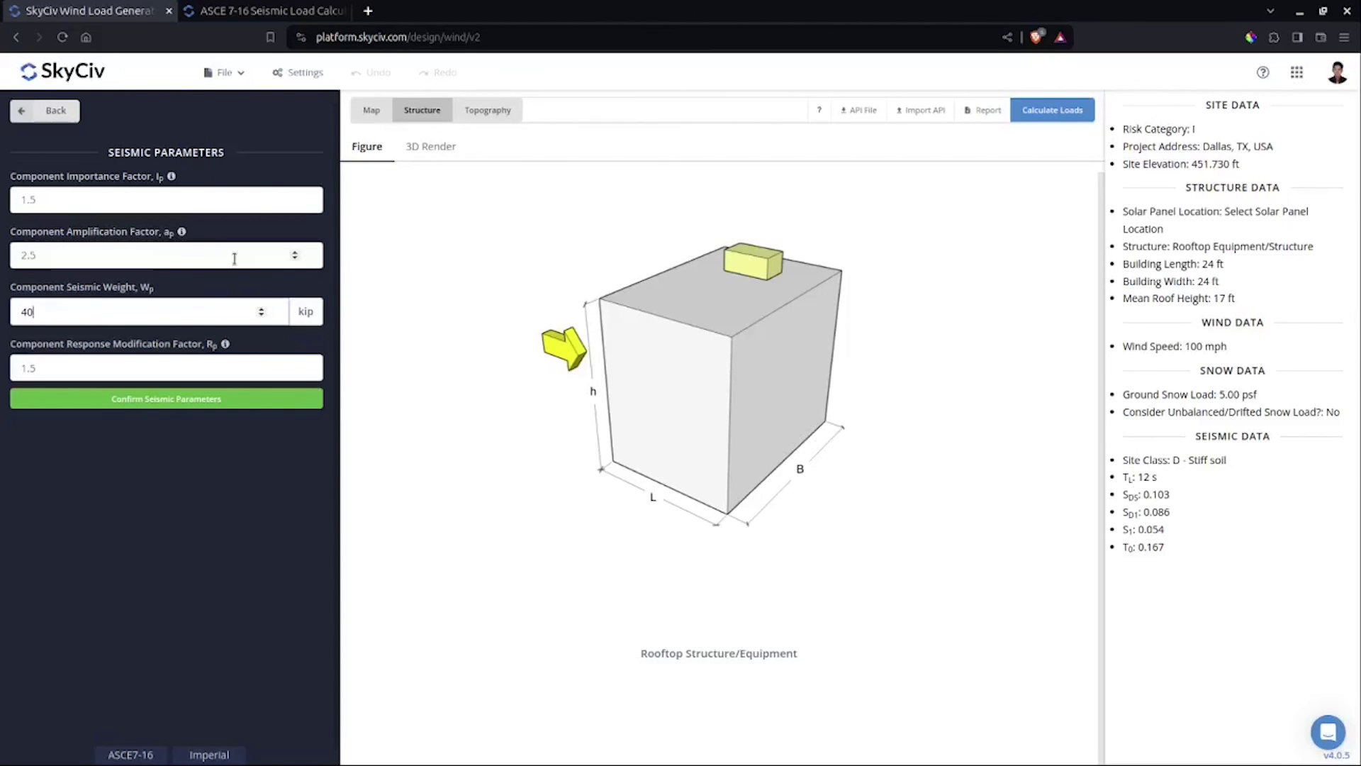
click(234, 398)
Calculate the loads for the rooftop equipment and review its seismic input parameters, horizontal seismic force and design response spectrum.
click(1074, 117)
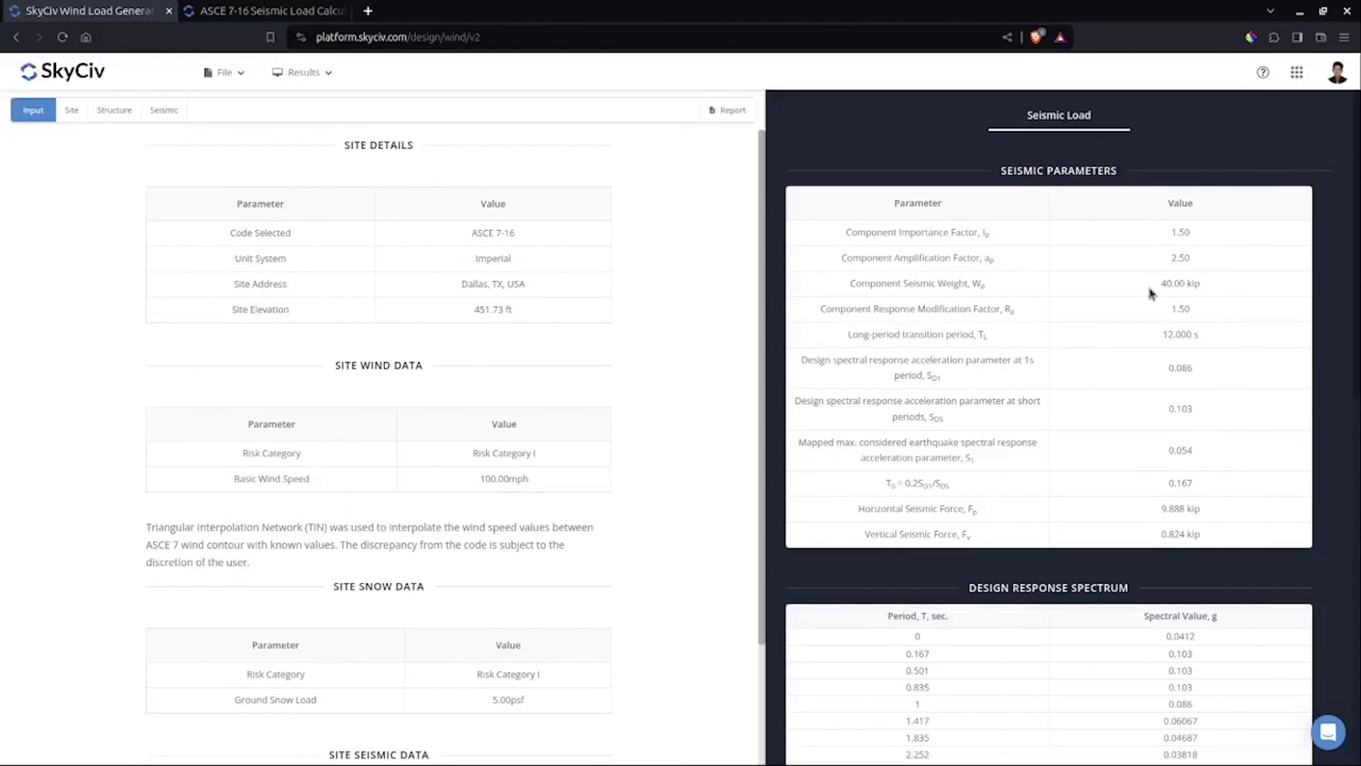
click(160, 110)
scroll(1103, 419, down, 4)
scroll(1170, 483, up, 4)
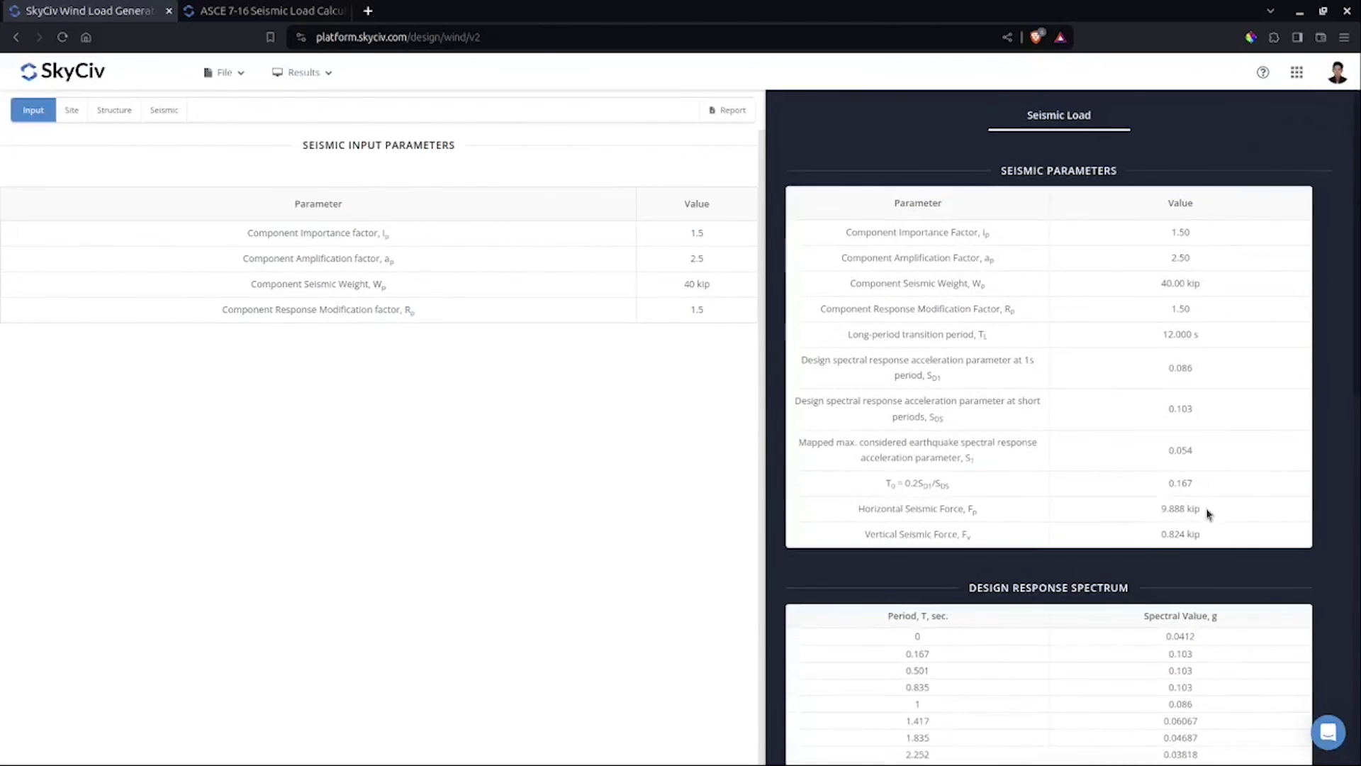
drag(858, 509, 1056, 525)
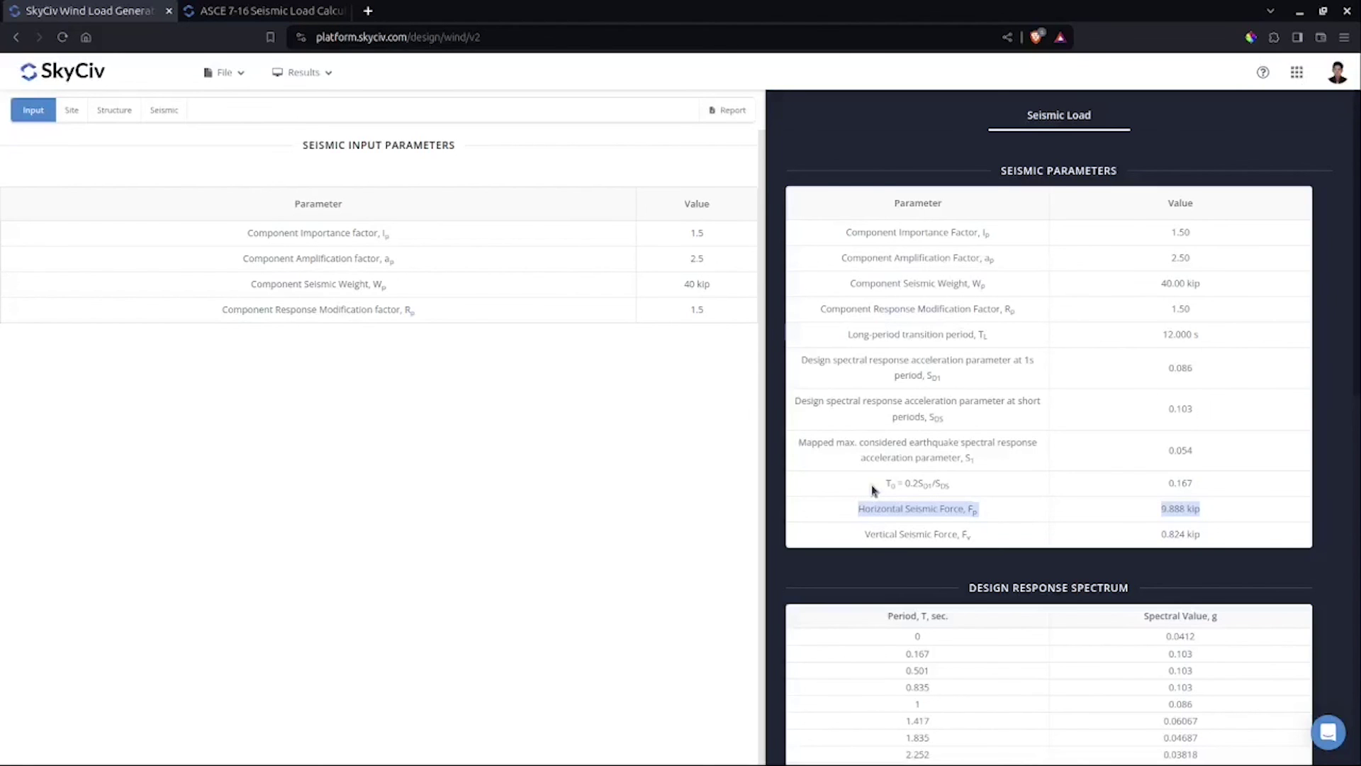
scroll(1123, 532, down, 3)
scroll(1207, 461, down, 10)
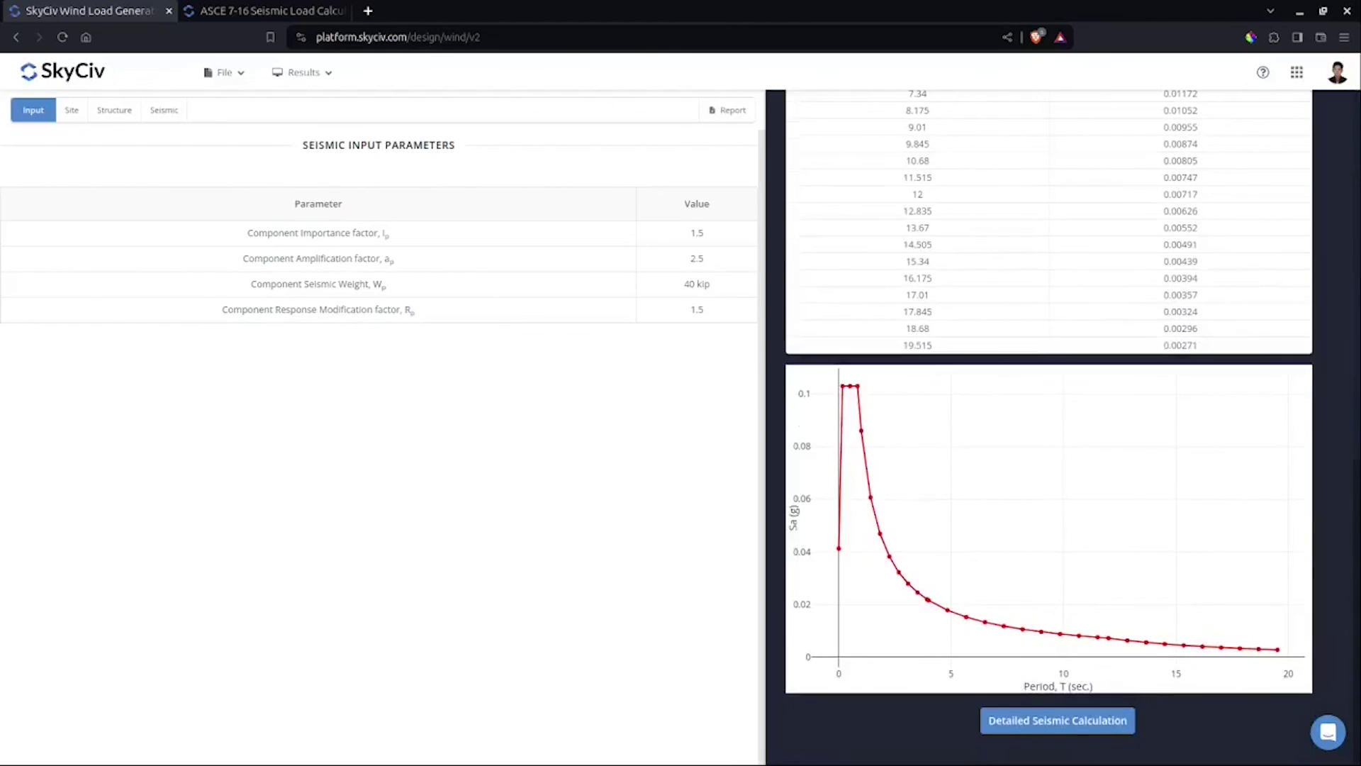